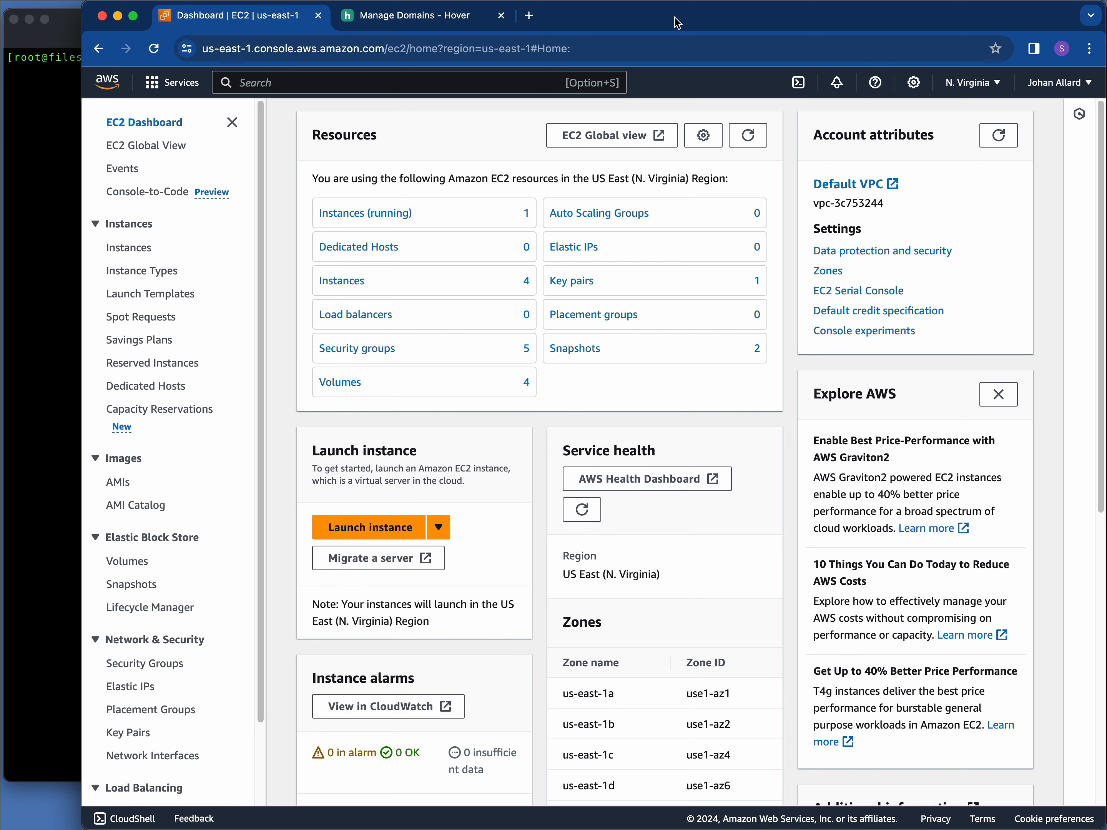
In Hover's DNS records for liquidfiles.com, set the TTL of the files A record to 5 Minutes and save it
{"action": "left_click", "coordinate": [443, 19]}
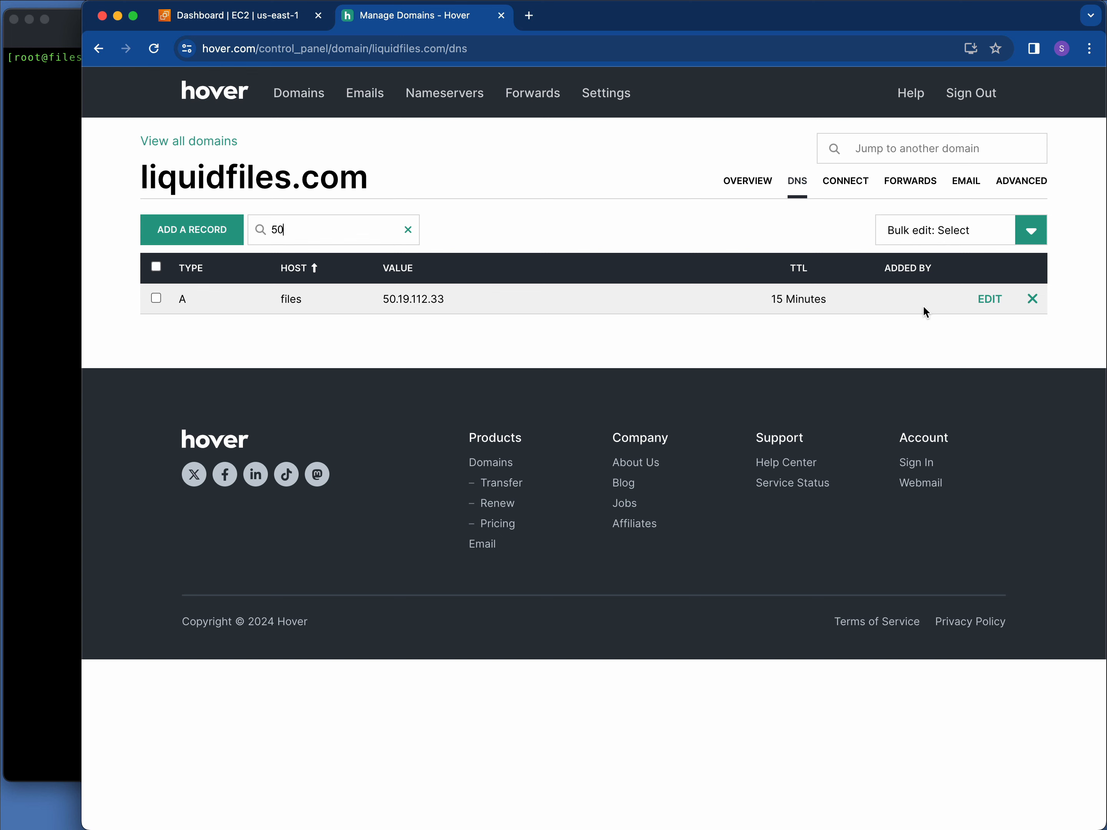
{"action": "left_click", "coordinate": [987, 304]}
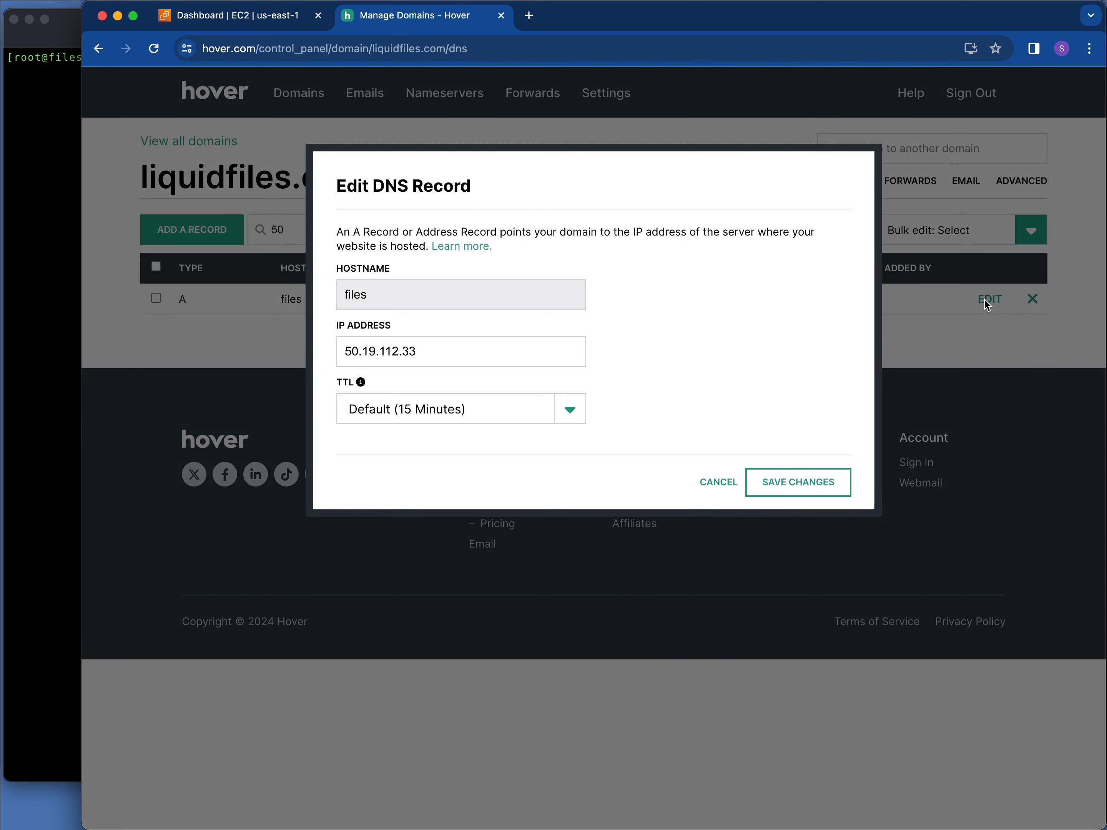
{"action": "left_click", "coordinate": [570, 412]}
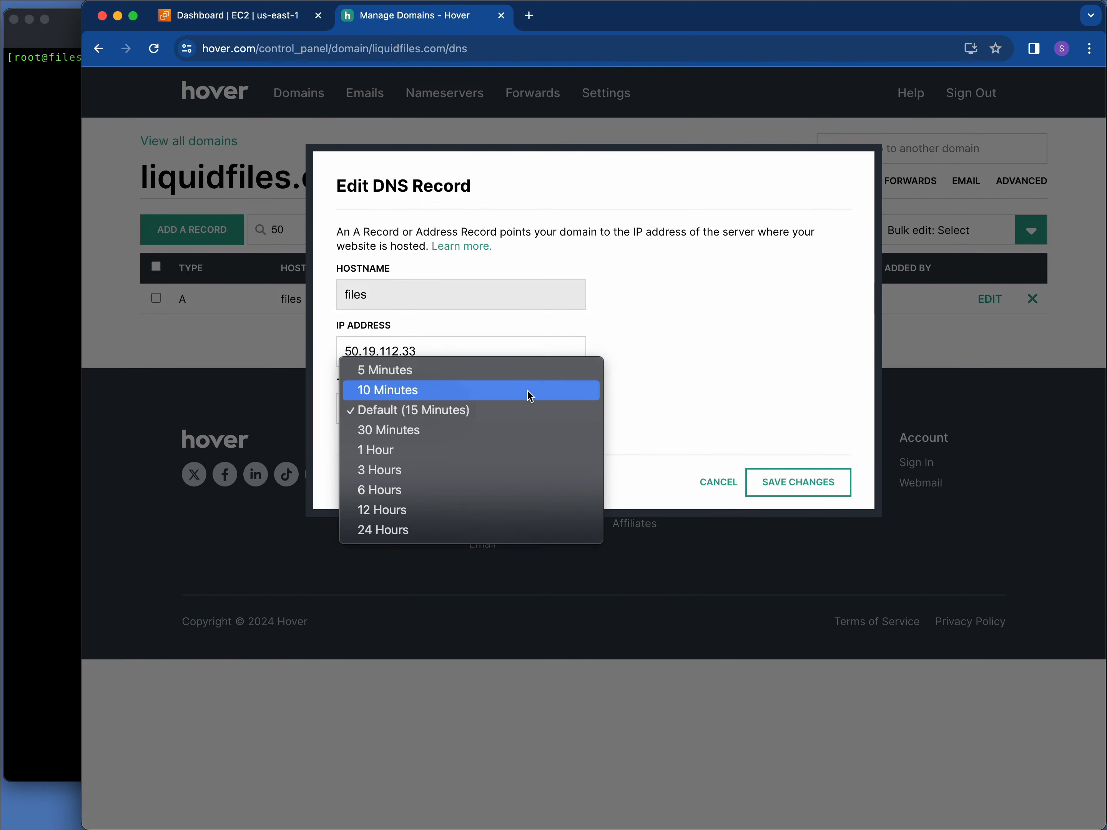
{"action": "left_click", "coordinate": [522, 377]}
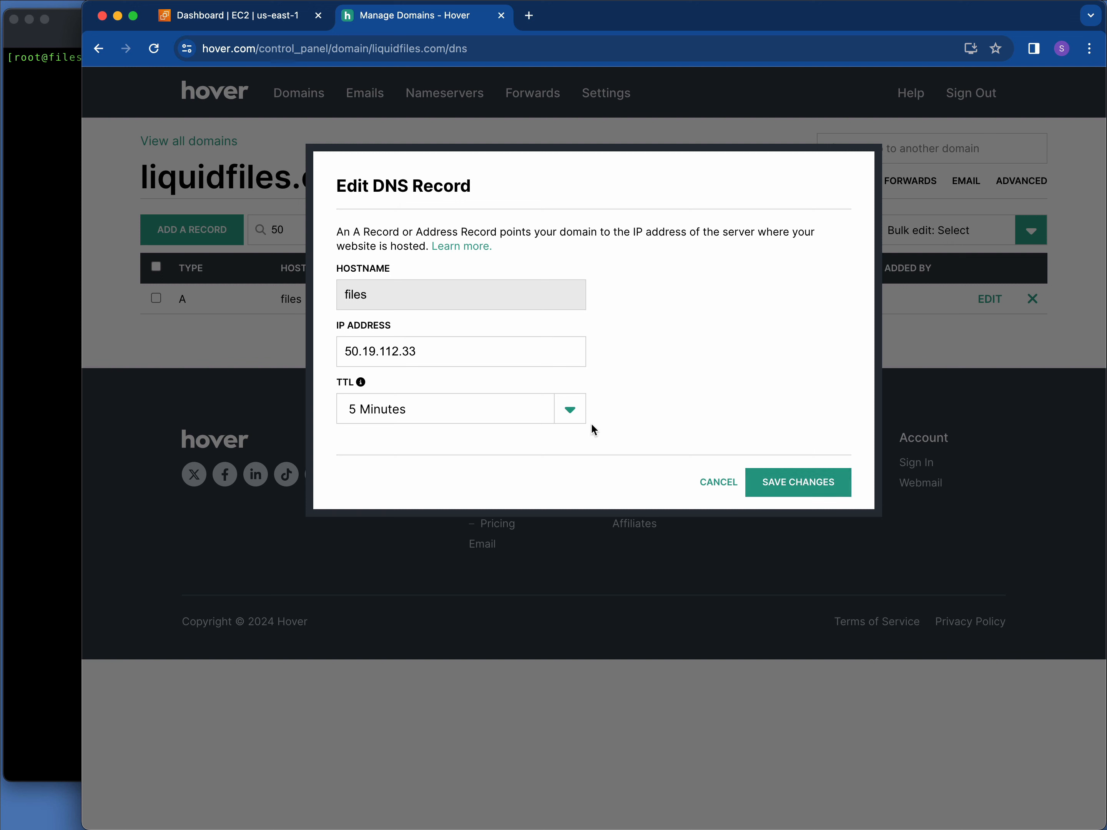
{"action": "left_click", "coordinate": [574, 411]}
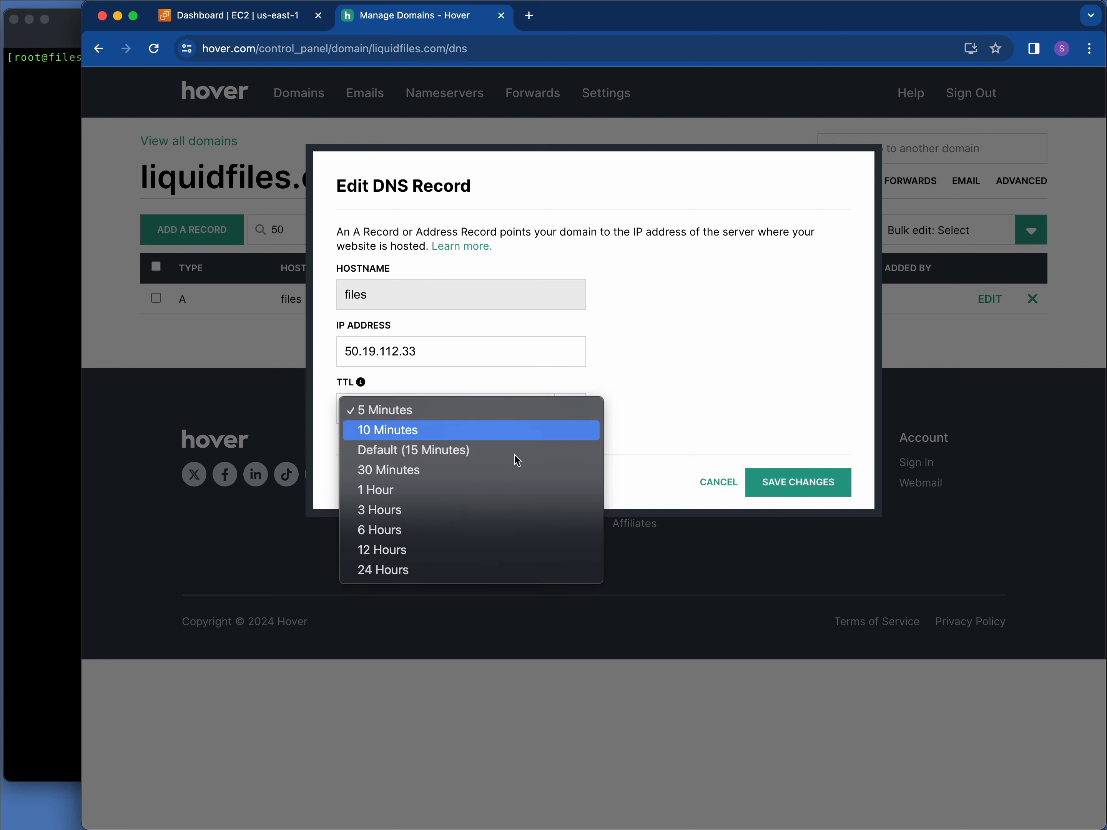
{"action": "left_click", "coordinate": [661, 408]}
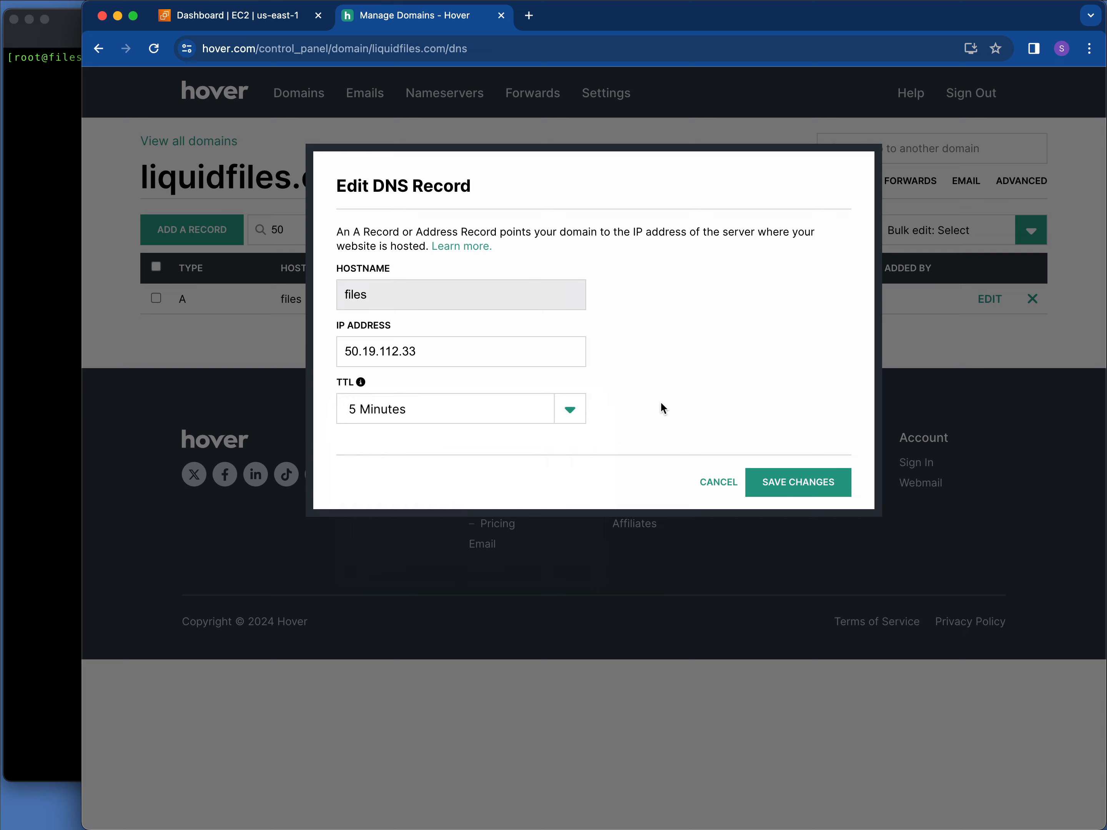
{"action": "left_click", "coordinate": [800, 483]}
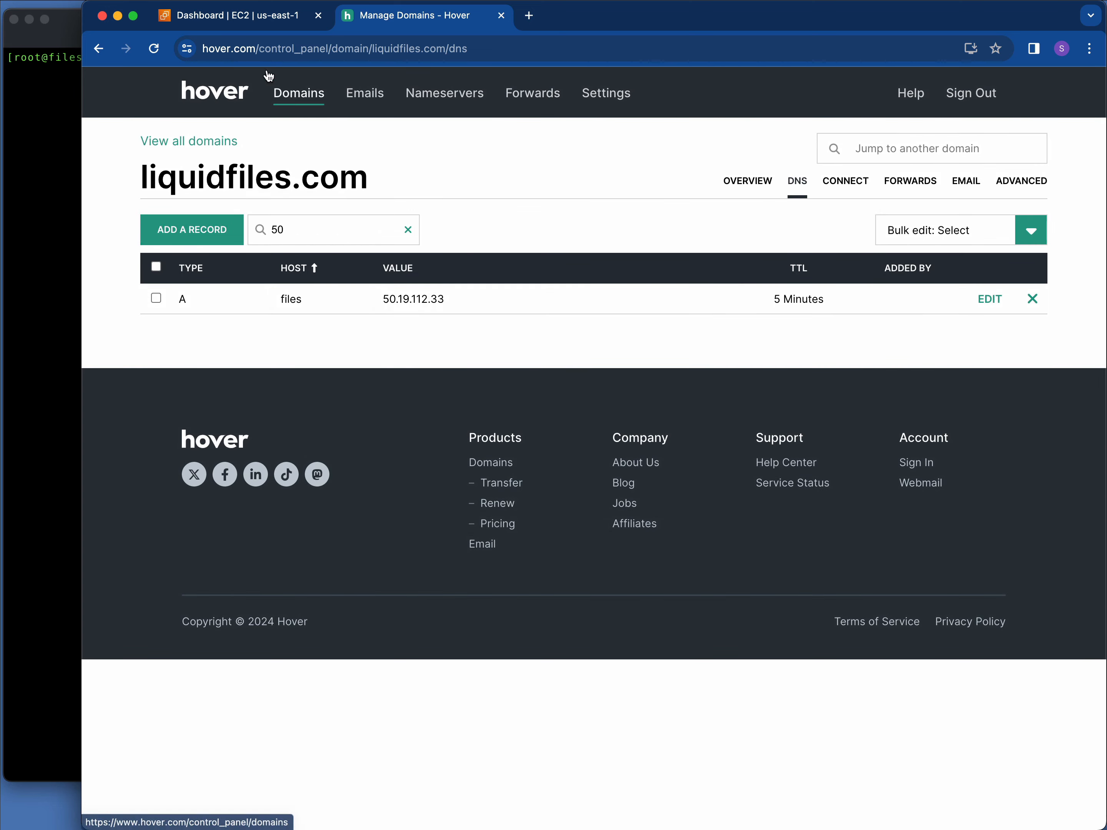
In the AWS EC2 console, allocate an Elastic IP address from Amazon's pool of IPv4 addresses in us-east-1
{"action": "left_click", "coordinate": [217, 18]}
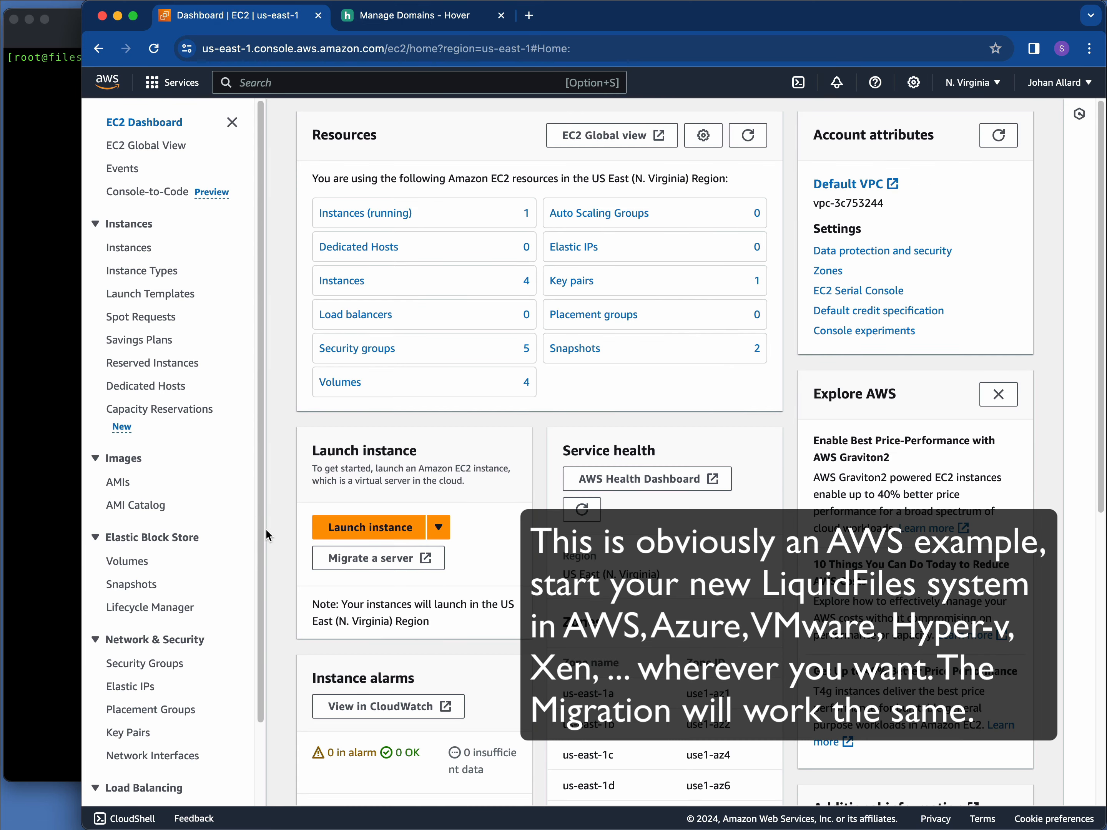
{"action": "scroll", "coordinate": [384, 530], "scroll_direction": "down", "scroll_amount": 1}
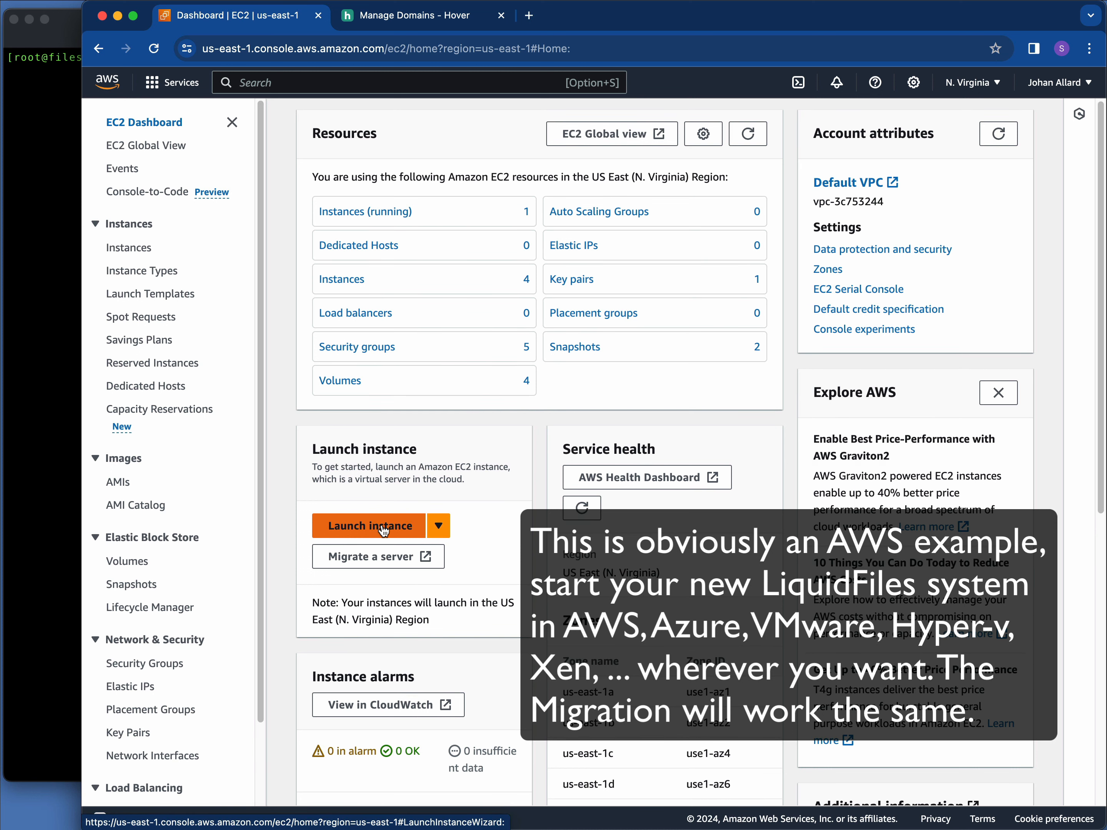
{"action": "left_click", "coordinate": [140, 691]}
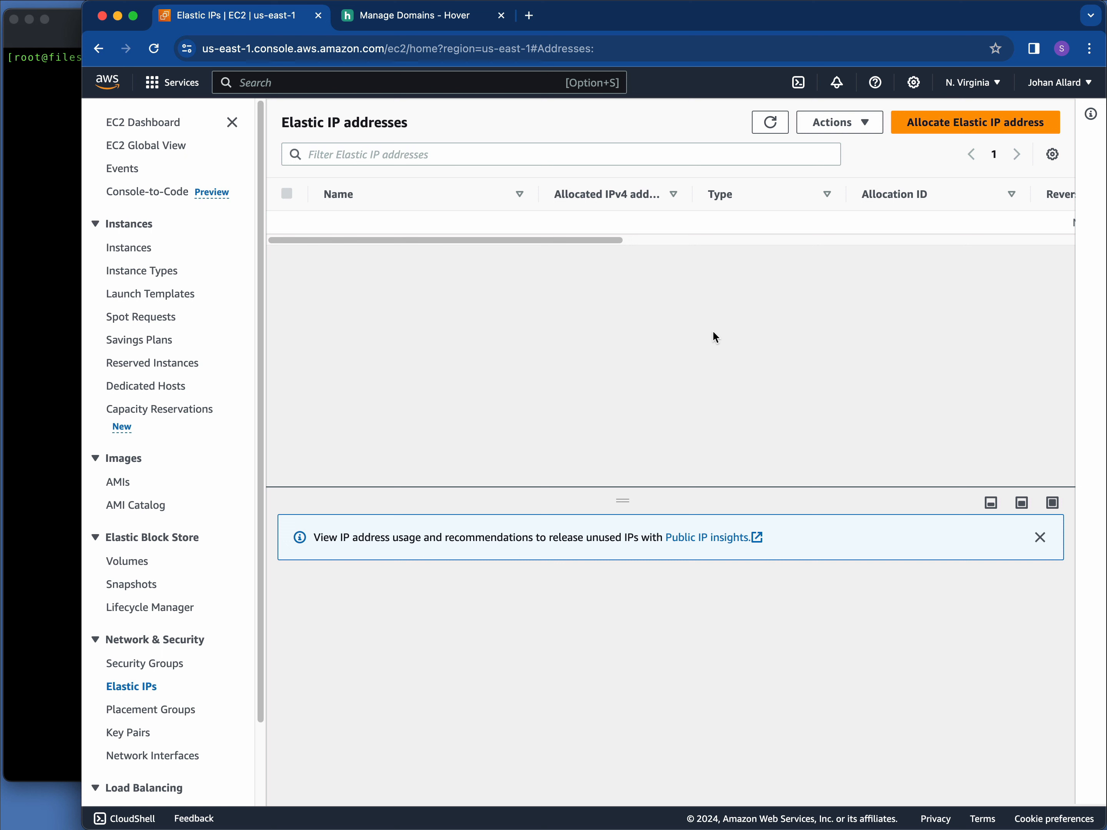
{"action": "left_click", "coordinate": [993, 126]}
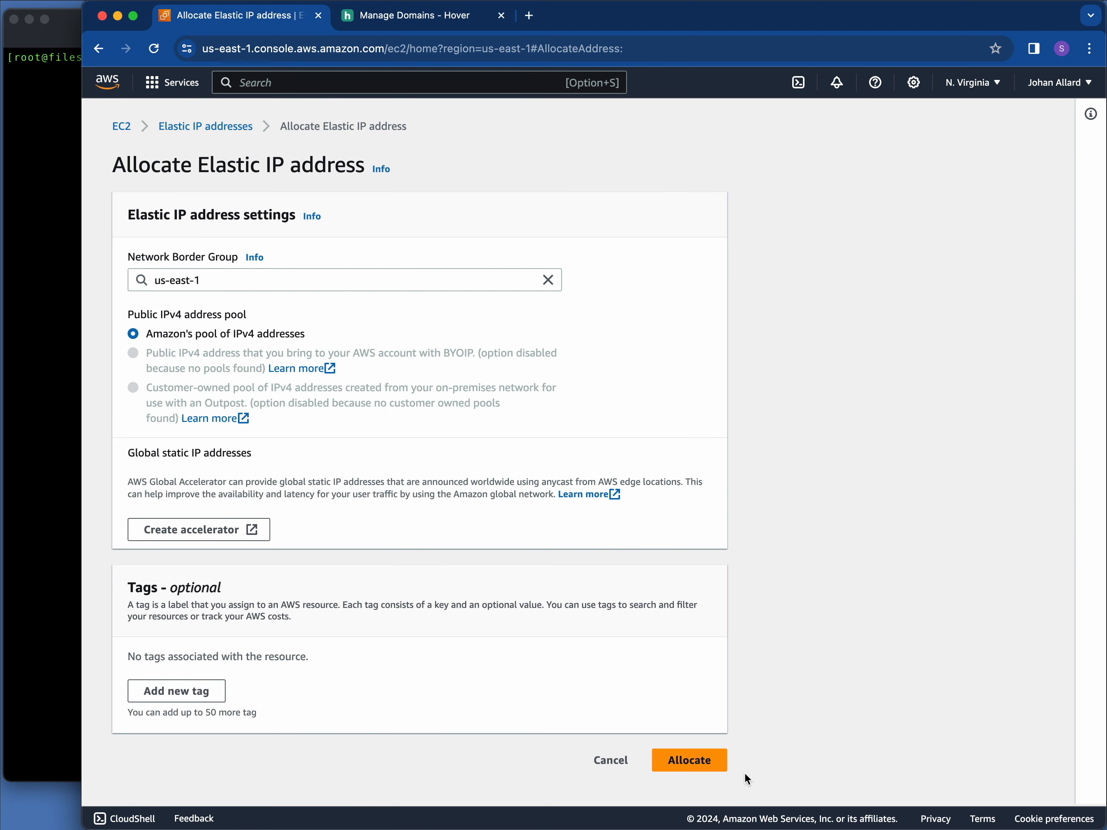
{"action": "left_click", "coordinate": [714, 761]}
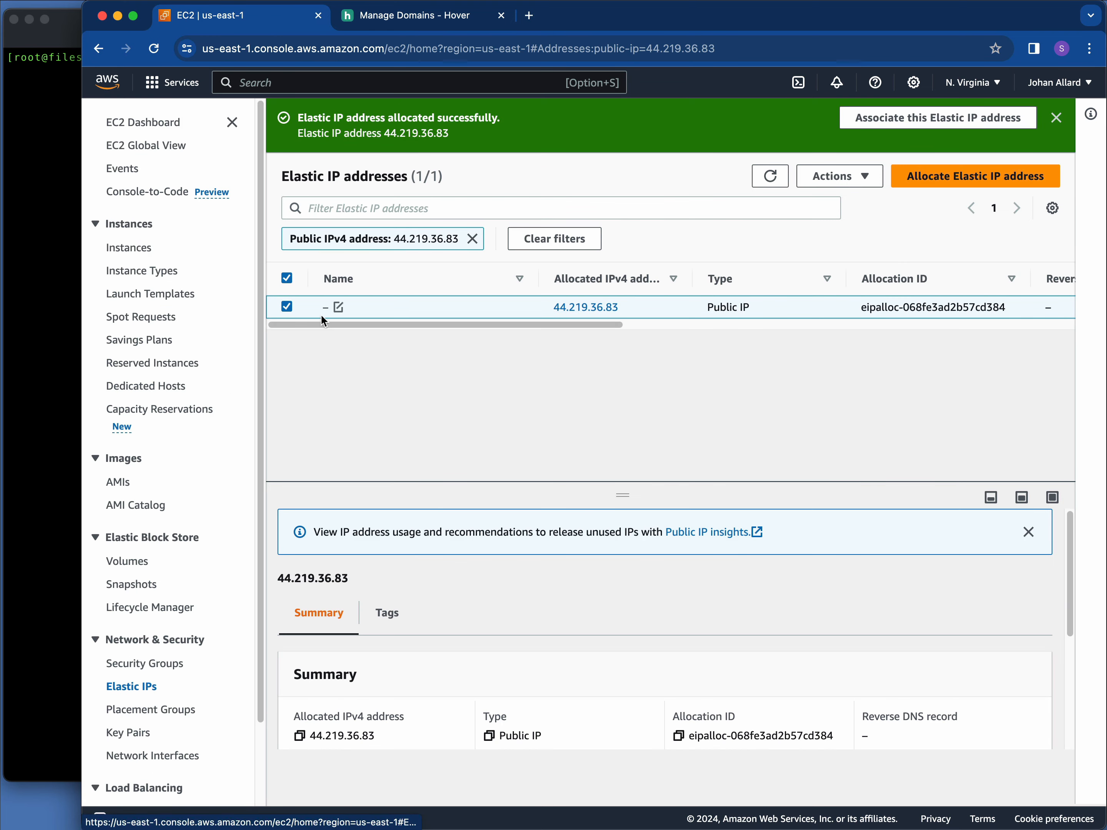
Name the newly allocated Elastic IP address files.liquidfiles.com
{"action": "left_click", "coordinate": [336, 306]}
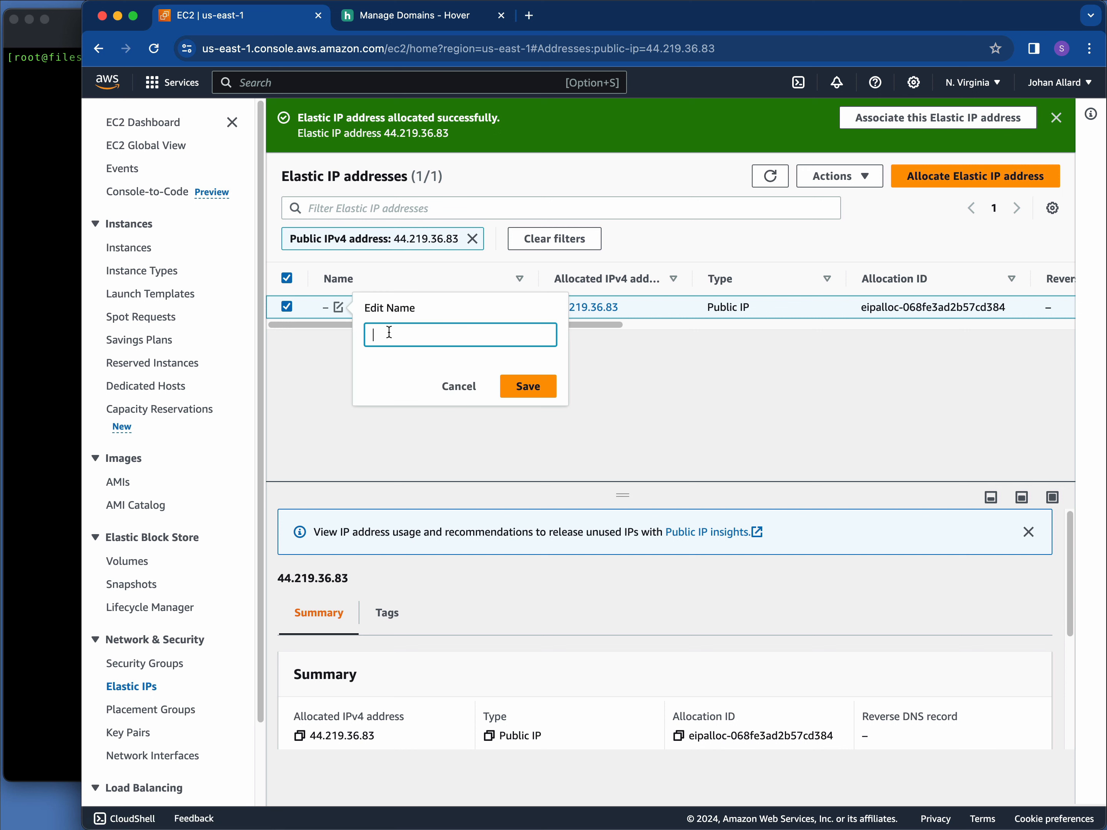
{"action": "type", "text": "files.liquidfiles.com"}
{"action": "key", "text": "Return"}
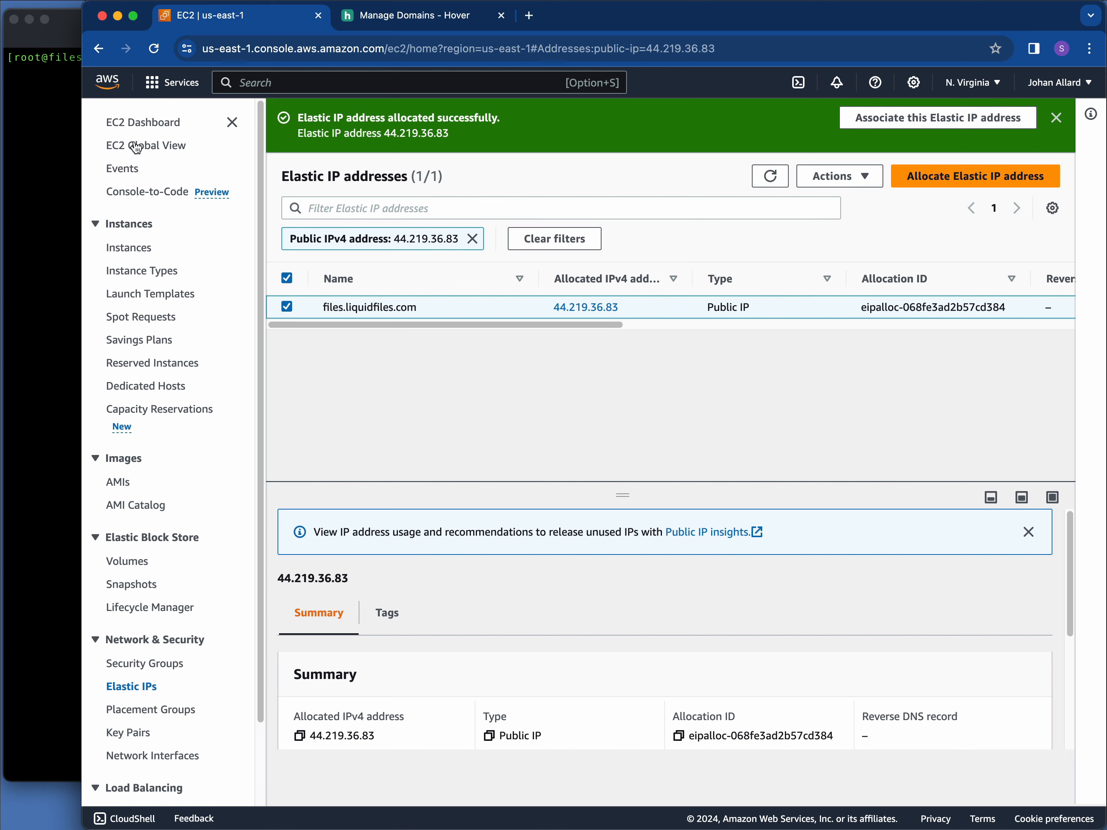
Start launching a new EC2 instance, search the images for liquidfiles and select the LiquidFiles v4.0 community AMI
{"action": "left_click", "coordinate": [143, 122]}
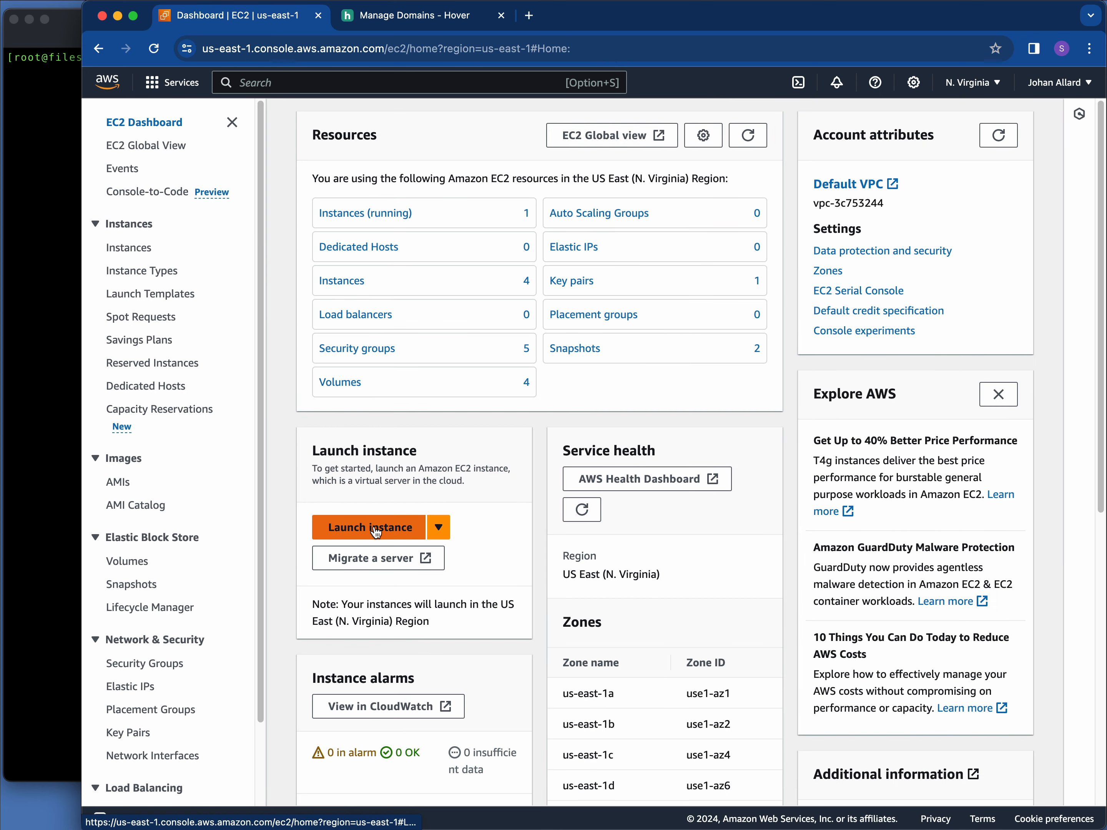
{"action": "left_click", "coordinate": [375, 531]}
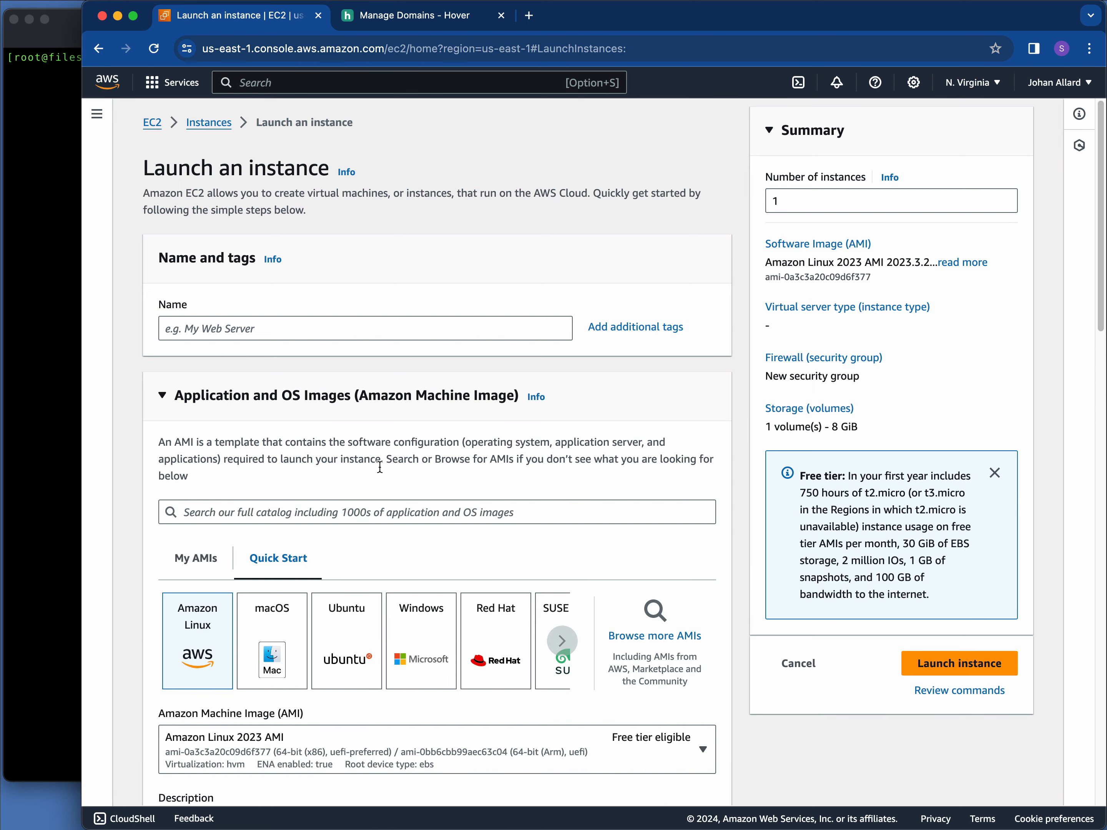
{"action": "left_click", "coordinate": [397, 511]}
{"action": "type", "text": "liquidfiles"}
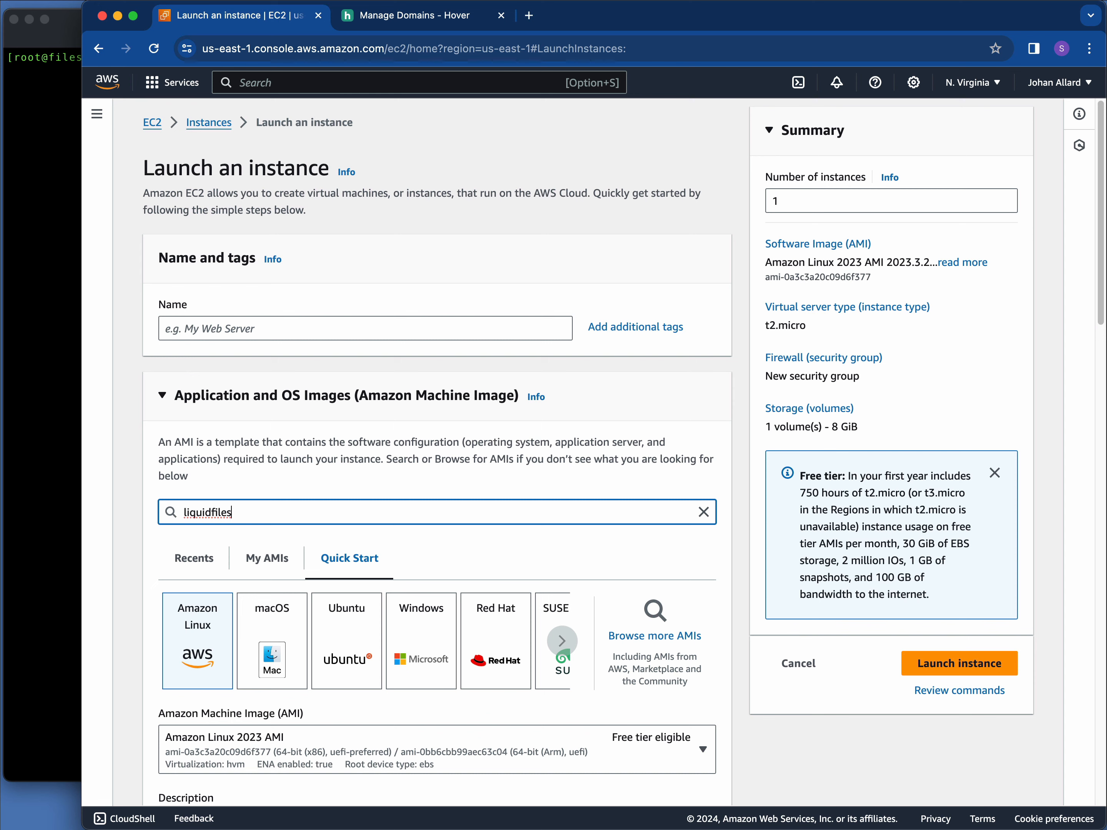
{"action": "key", "text": "Return"}
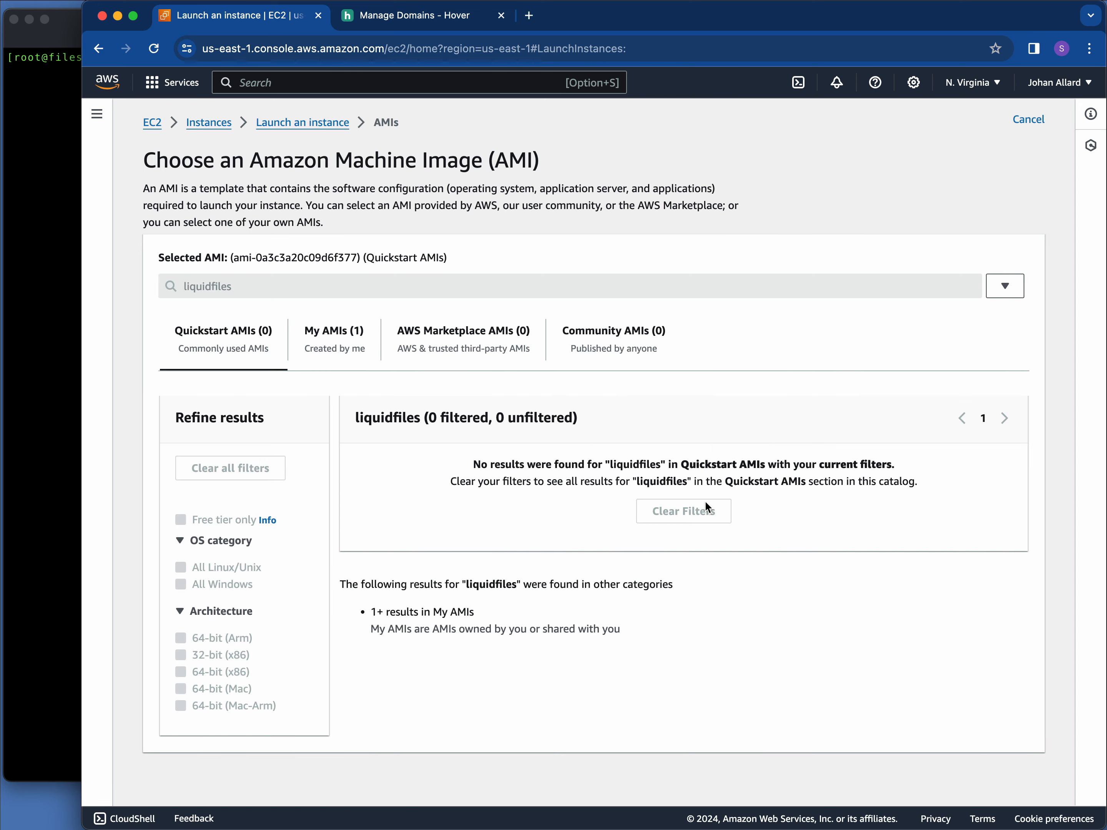
{"action": "left_click", "coordinate": [644, 332]}
{"action": "scroll", "coordinate": [648, 427], "scroll_direction": "down", "scroll_amount": 3}
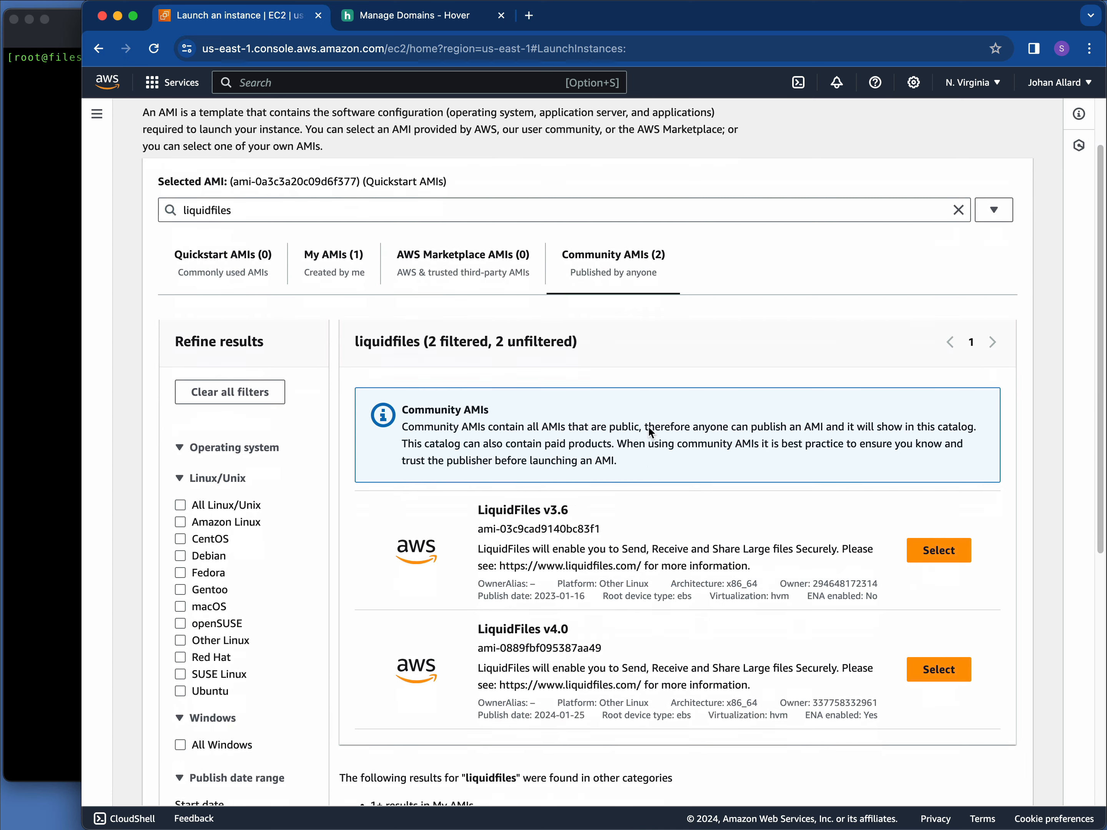
{"action": "scroll", "coordinate": [649, 430], "scroll_direction": "down", "scroll_amount": 2}
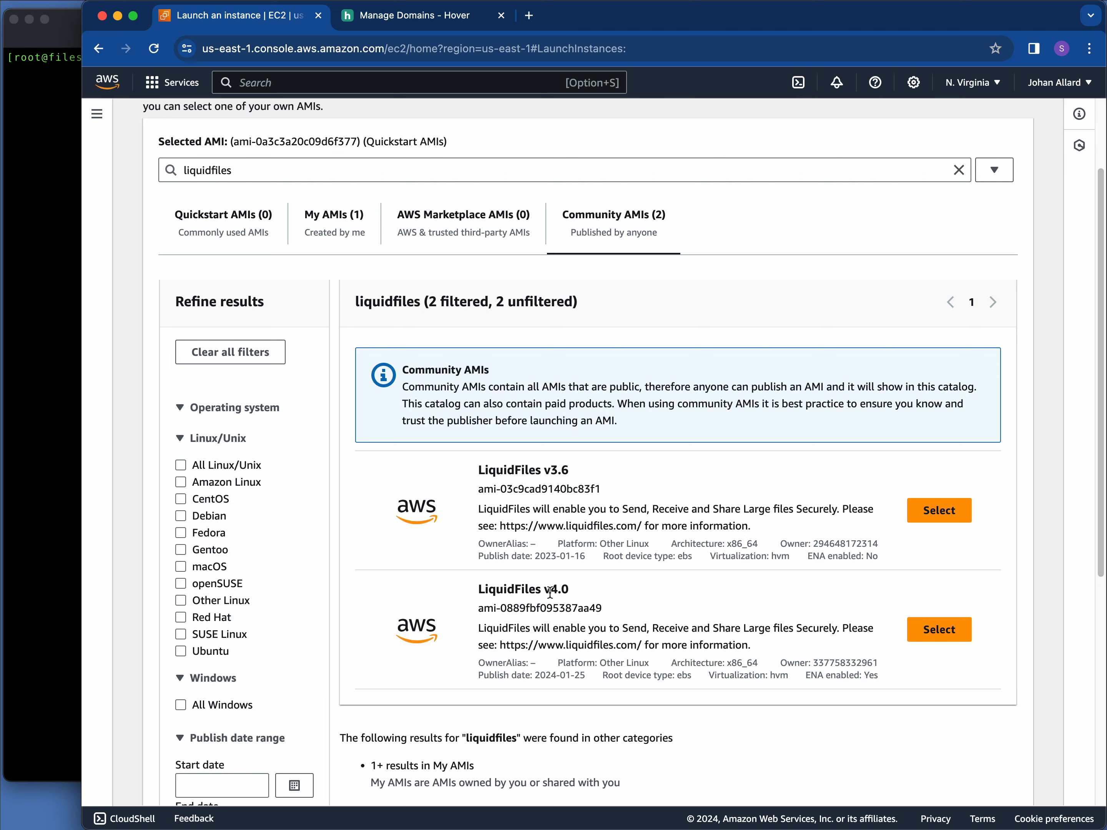
{"action": "scroll", "coordinate": [573, 598], "scroll_direction": "down", "scroll_amount": 1}
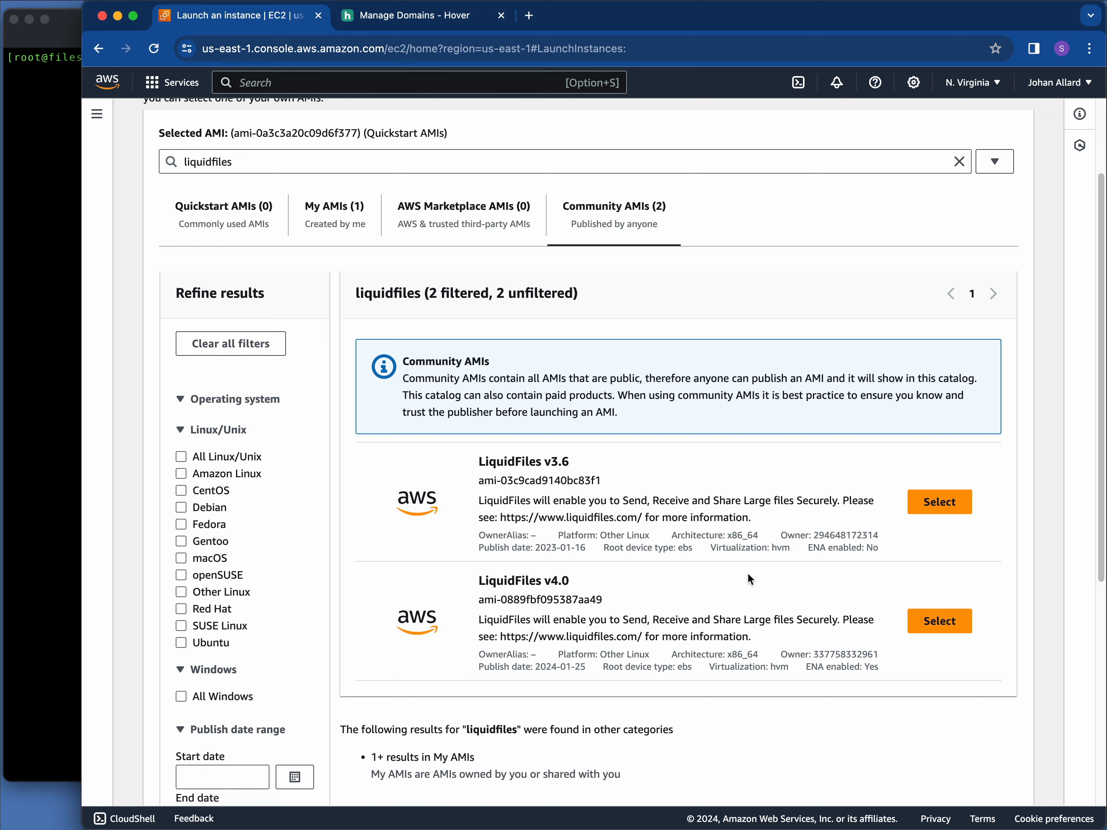
{"action": "left_click", "coordinate": [934, 625]}
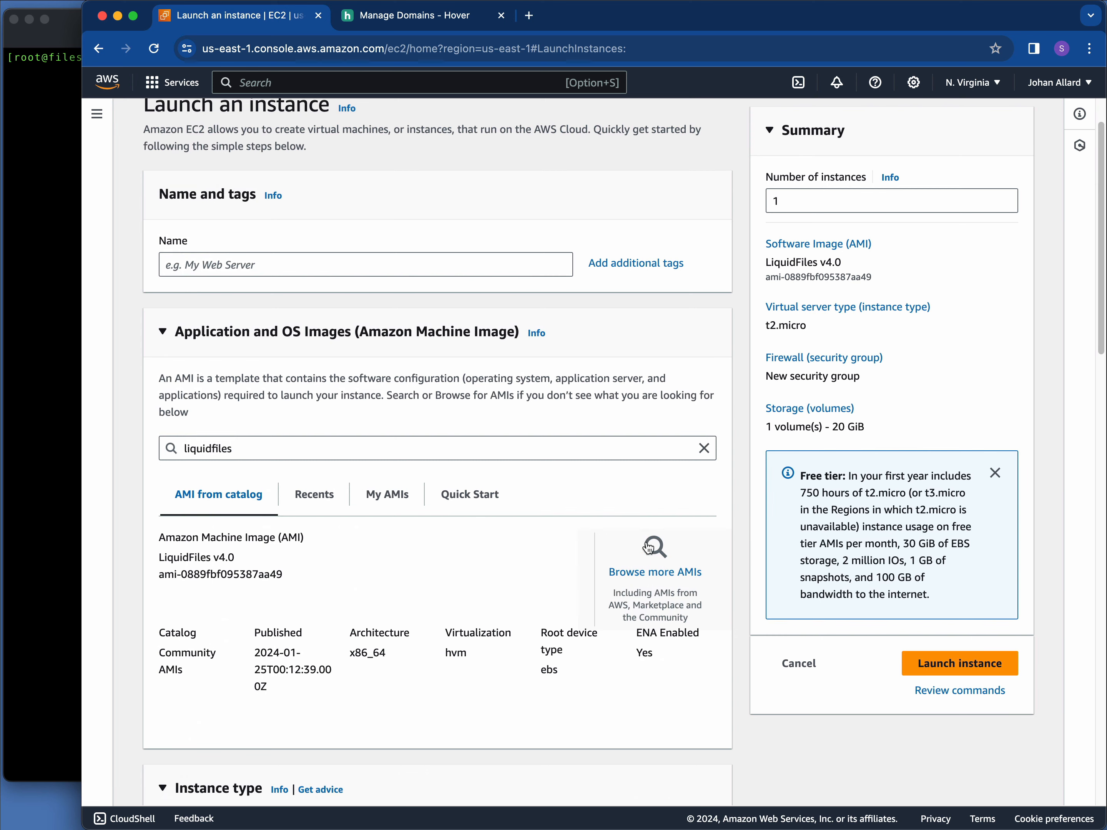
Filter the instance types by t3a and set the instance type to t3a.small
{"action": "scroll", "coordinate": [554, 531], "scroll_direction": "down", "scroll_amount": 10}
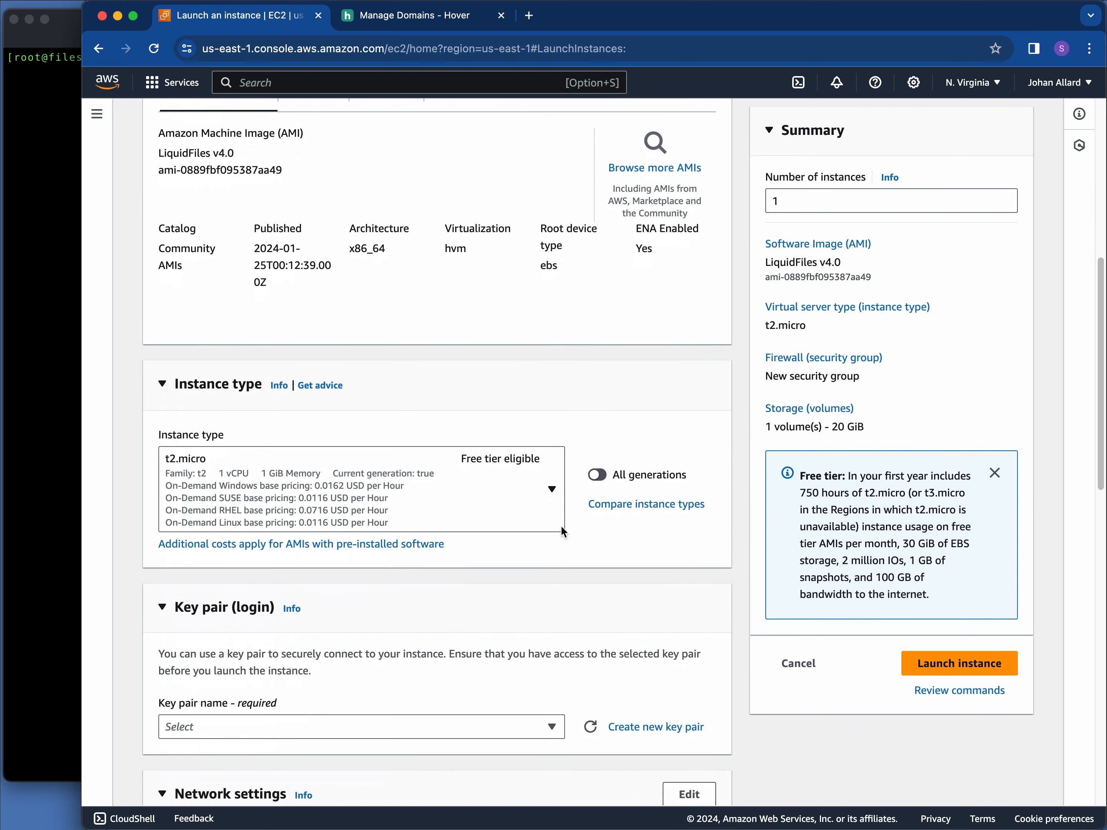
{"action": "left_click", "coordinate": [549, 380]}
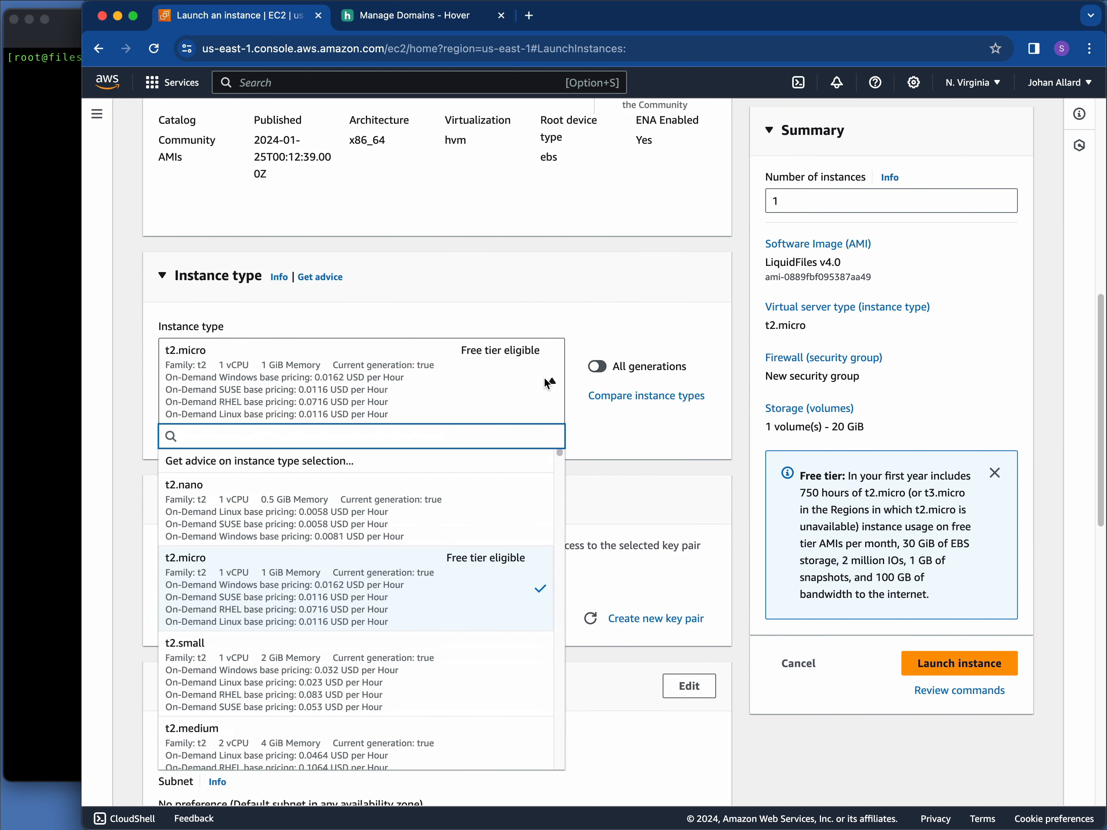
{"action": "type", "text": "t3a"}
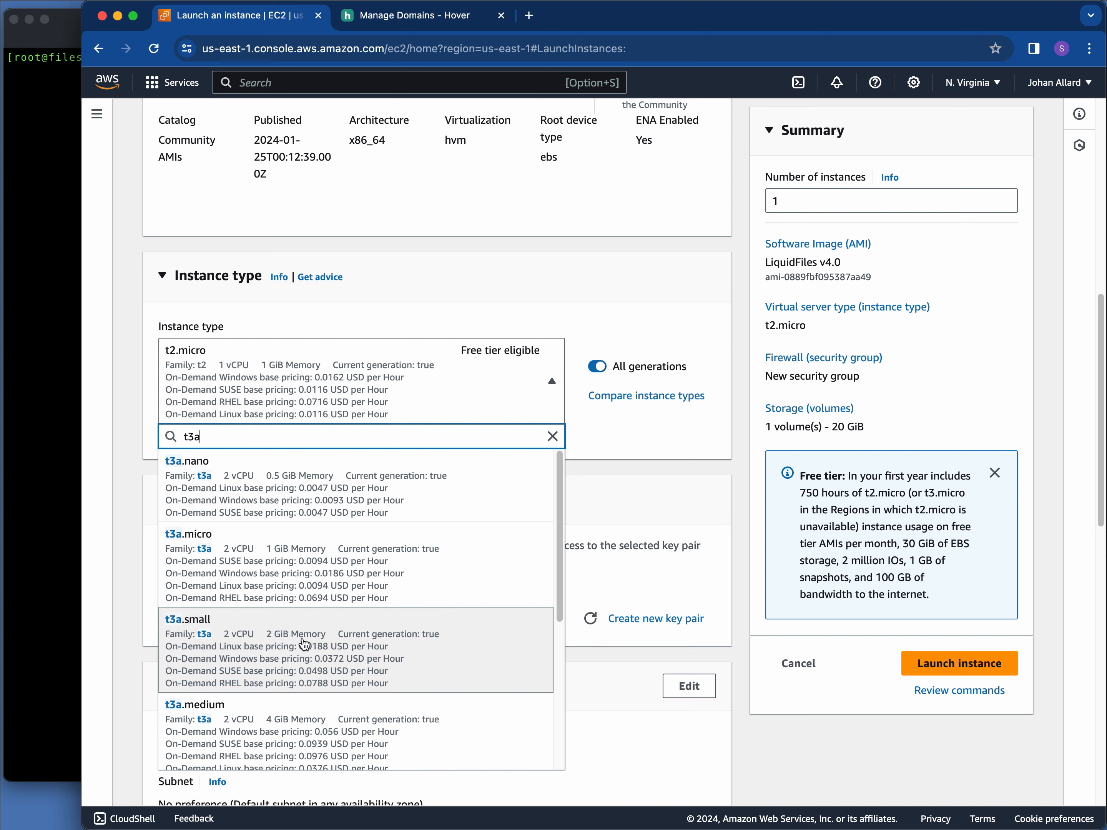
{"action": "scroll", "coordinate": [304, 644], "scroll_direction": "down", "scroll_amount": 1}
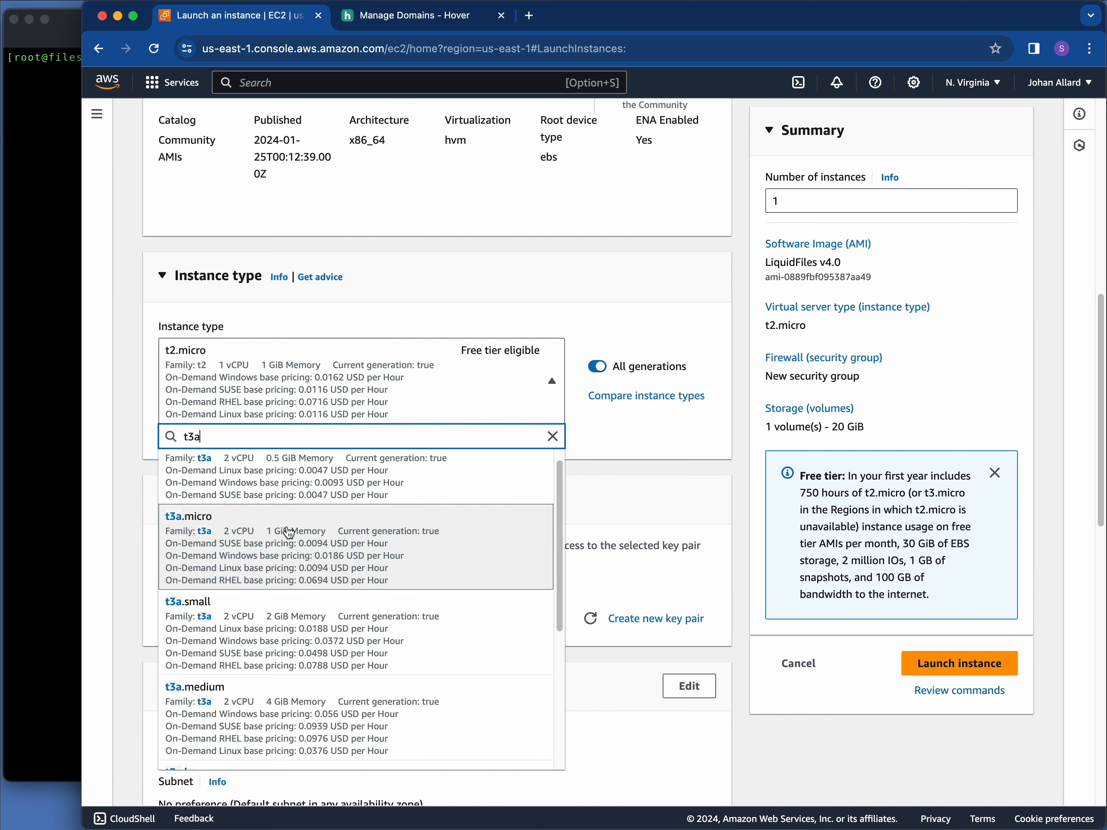
{"action": "scroll", "coordinate": [289, 533], "scroll_direction": "up", "scroll_amount": 1}
{"action": "scroll", "coordinate": [288, 533], "scroll_direction": "down", "scroll_amount": 1}
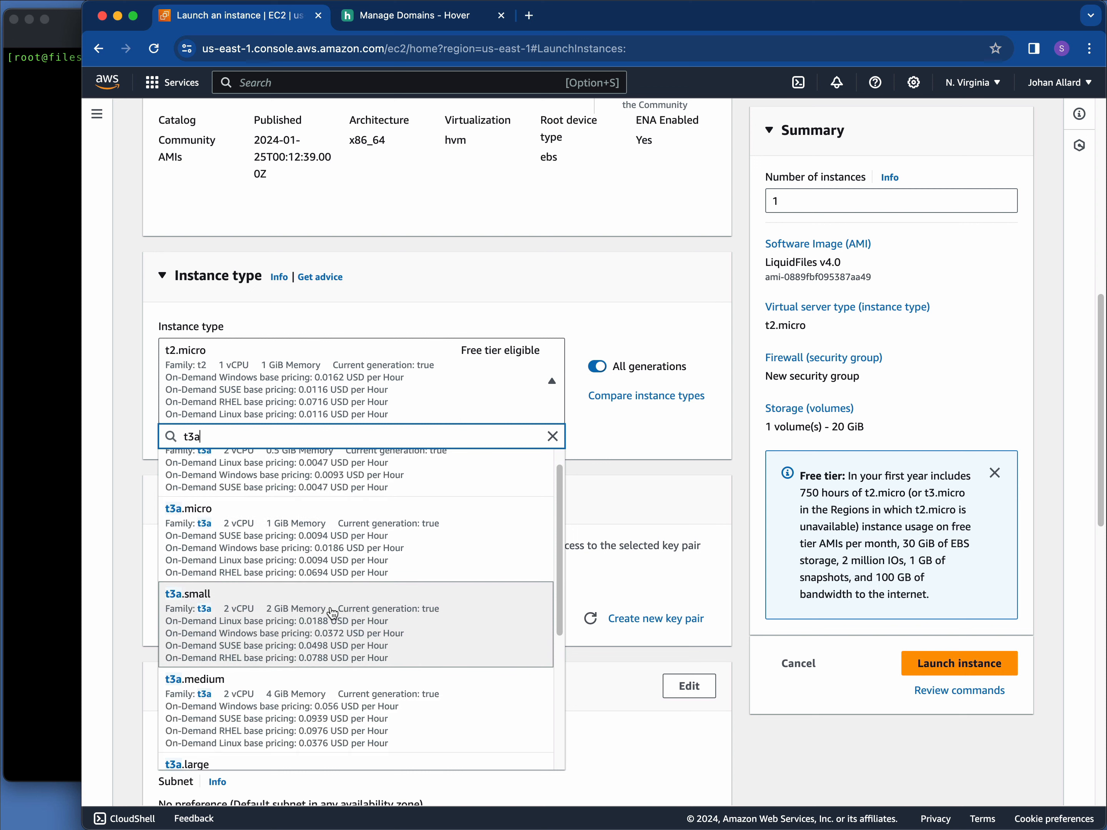
{"action": "scroll", "coordinate": [330, 605], "scroll_direction": "down", "scroll_amount": 1}
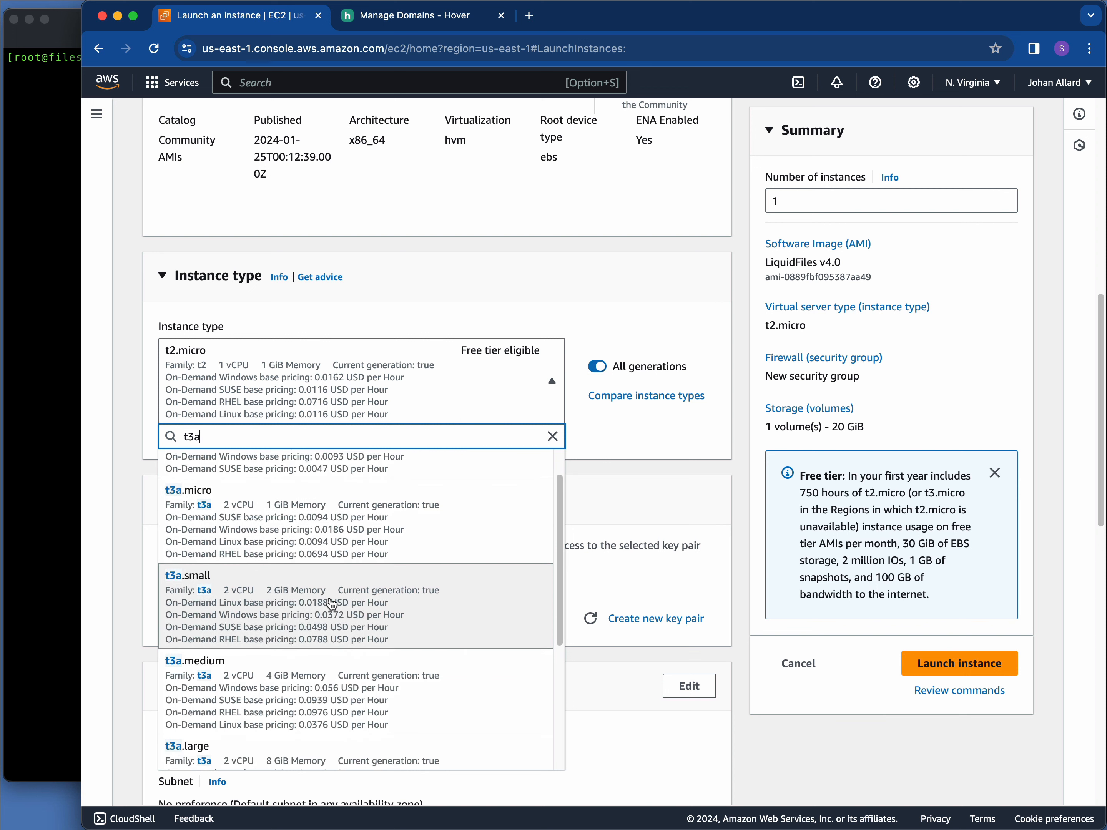
{"action": "scroll", "coordinate": [332, 603], "scroll_direction": "down", "scroll_amount": 2}
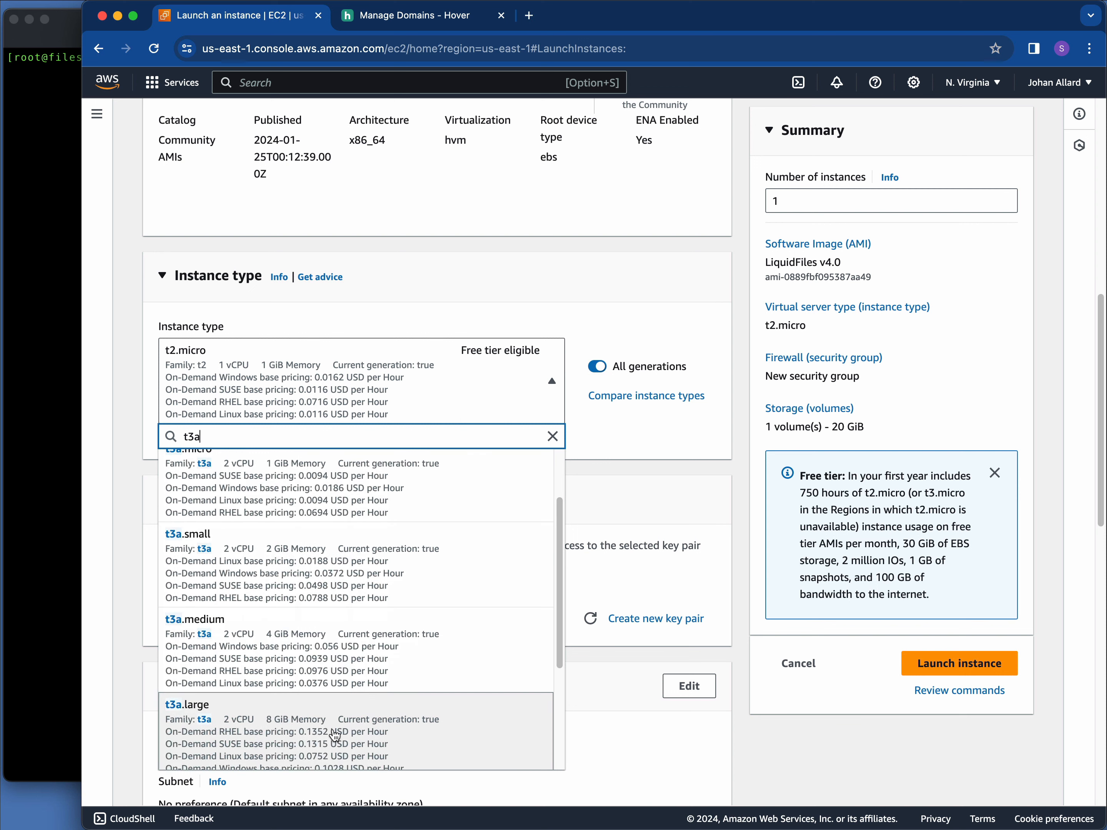
{"action": "left_click", "coordinate": [322, 573]}
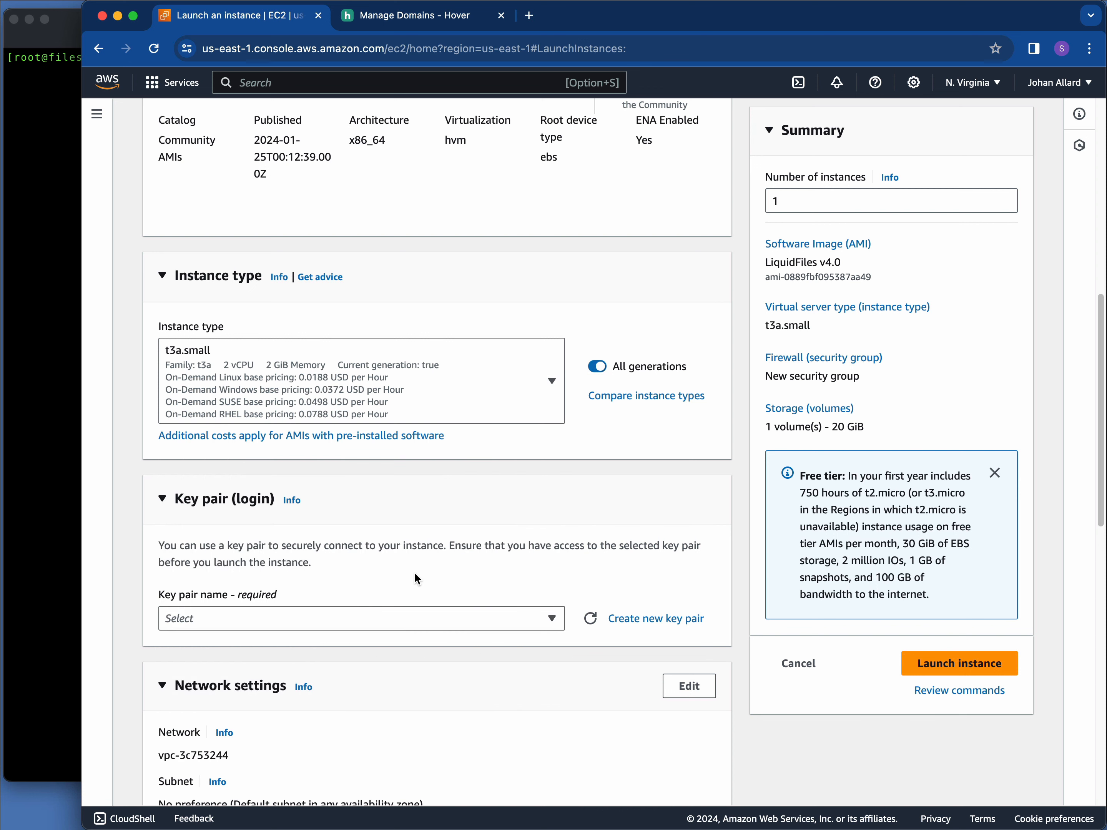
Choose the id_rsa_3072 key pair for logging in to the instance
{"action": "scroll", "coordinate": [414, 572], "scroll_direction": "down", "scroll_amount": 3}
{"action": "left_click", "coordinate": [552, 535]}
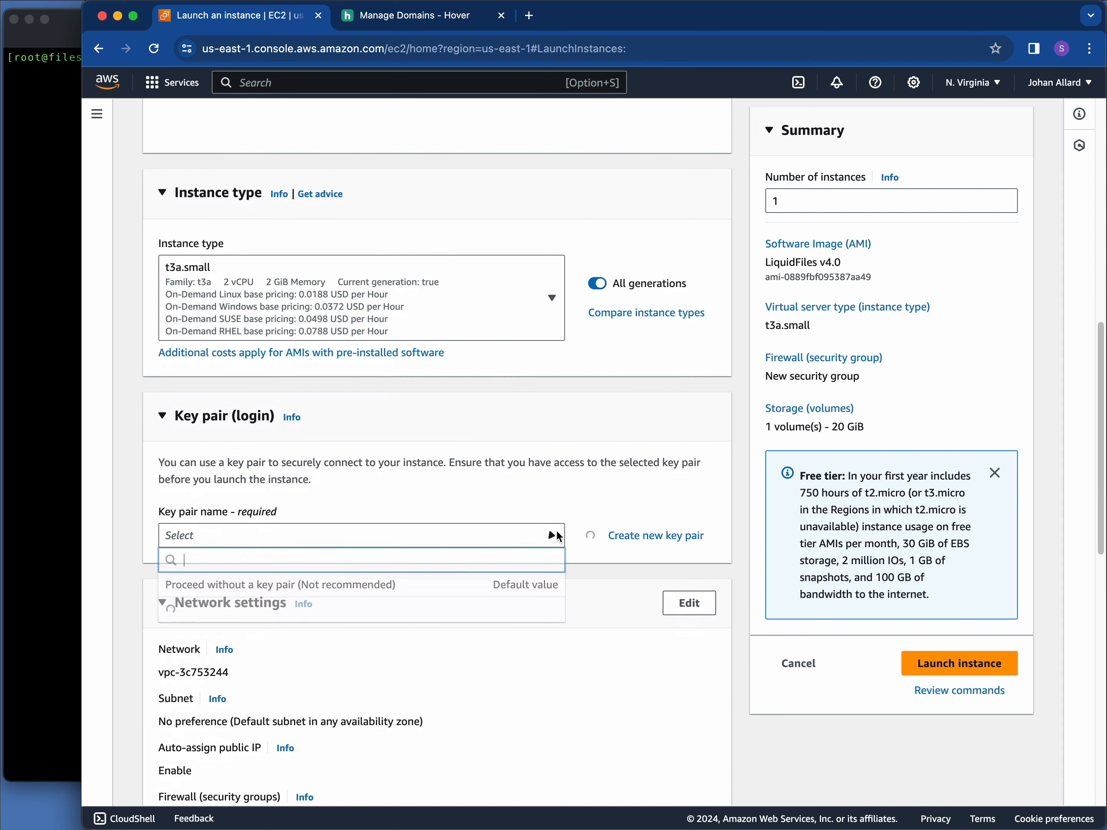
{"action": "left_click", "coordinate": [470, 618]}
Use an existing security group for the instance's firewall and select the LiquidFiles security group
{"action": "scroll", "coordinate": [582, 608], "scroll_direction": "down", "scroll_amount": 3}
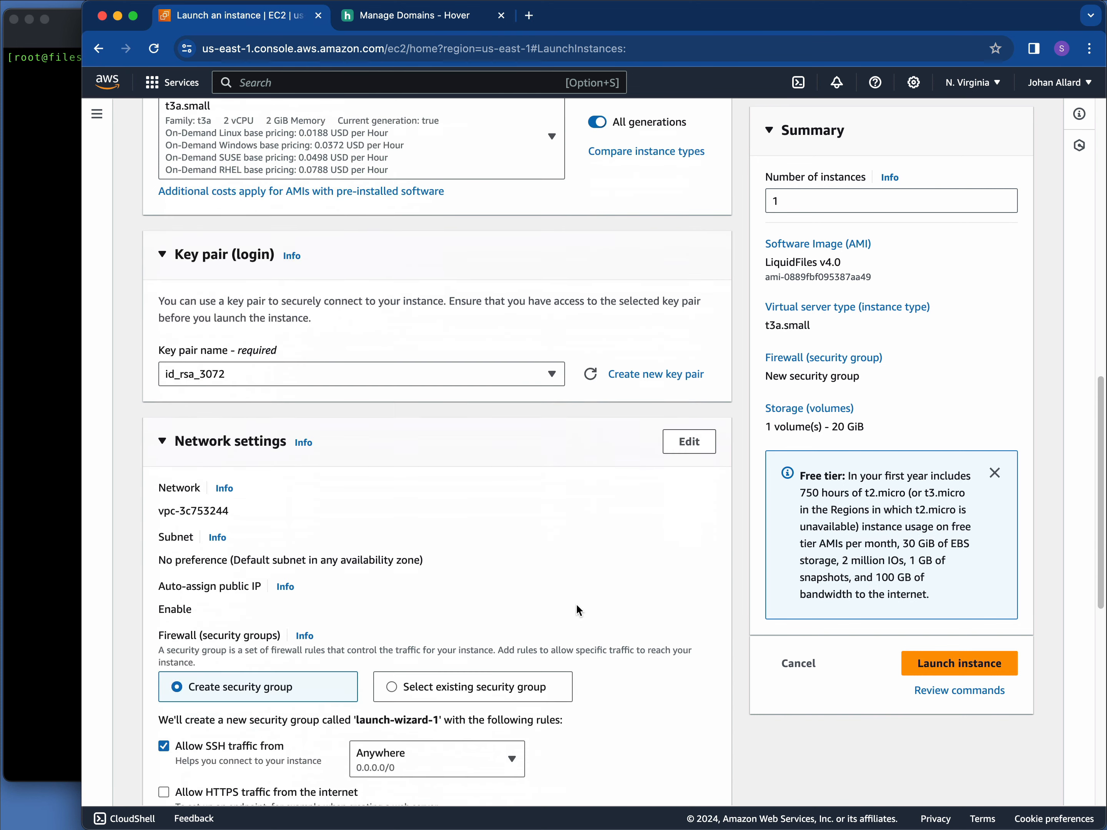
{"action": "scroll", "coordinate": [576, 605], "scroll_direction": "down", "scroll_amount": 2}
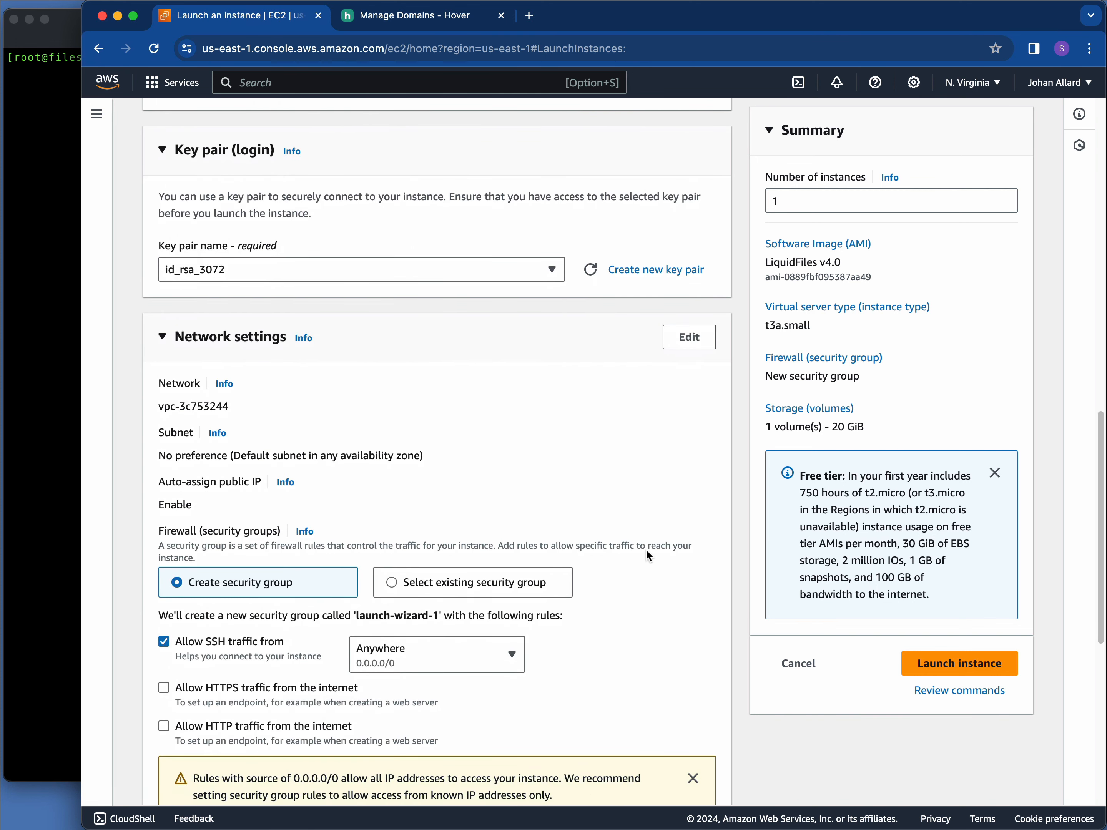
{"action": "scroll", "coordinate": [647, 555], "scroll_direction": "down", "scroll_amount": 2}
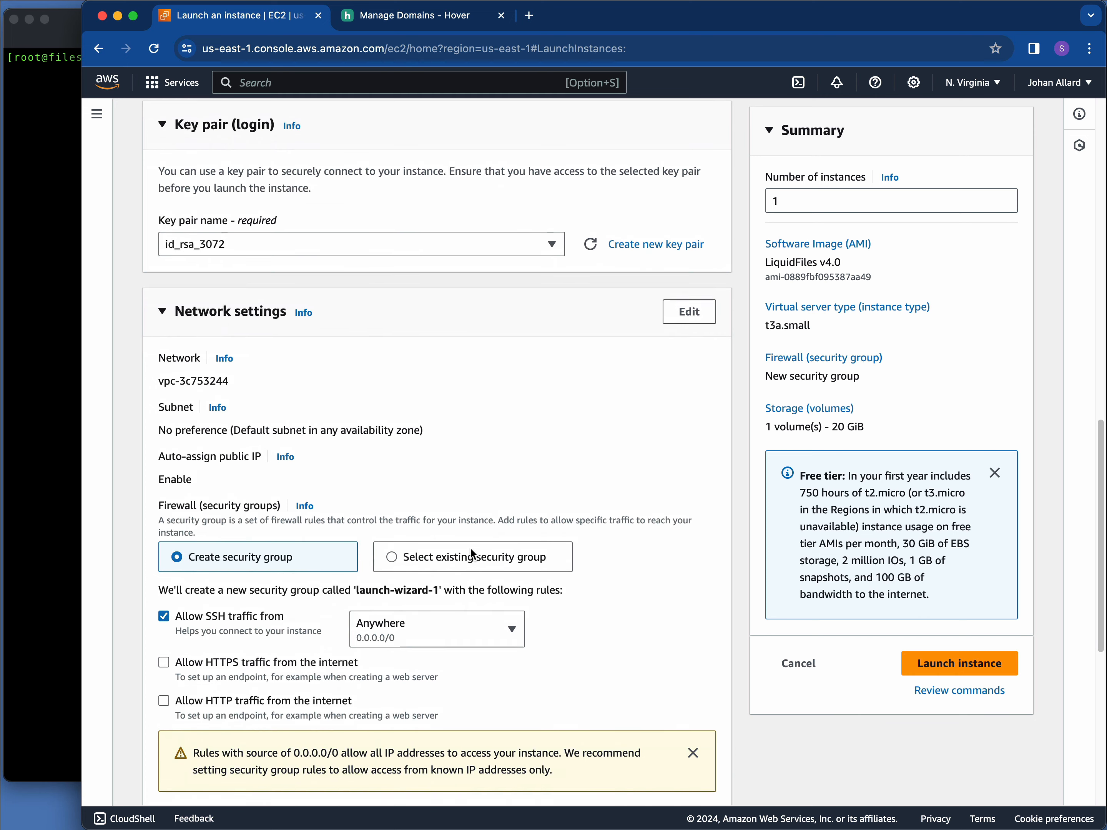
{"action": "left_click", "coordinate": [472, 509]}
{"action": "scroll", "coordinate": [530, 525], "scroll_direction": "down", "scroll_amount": 4}
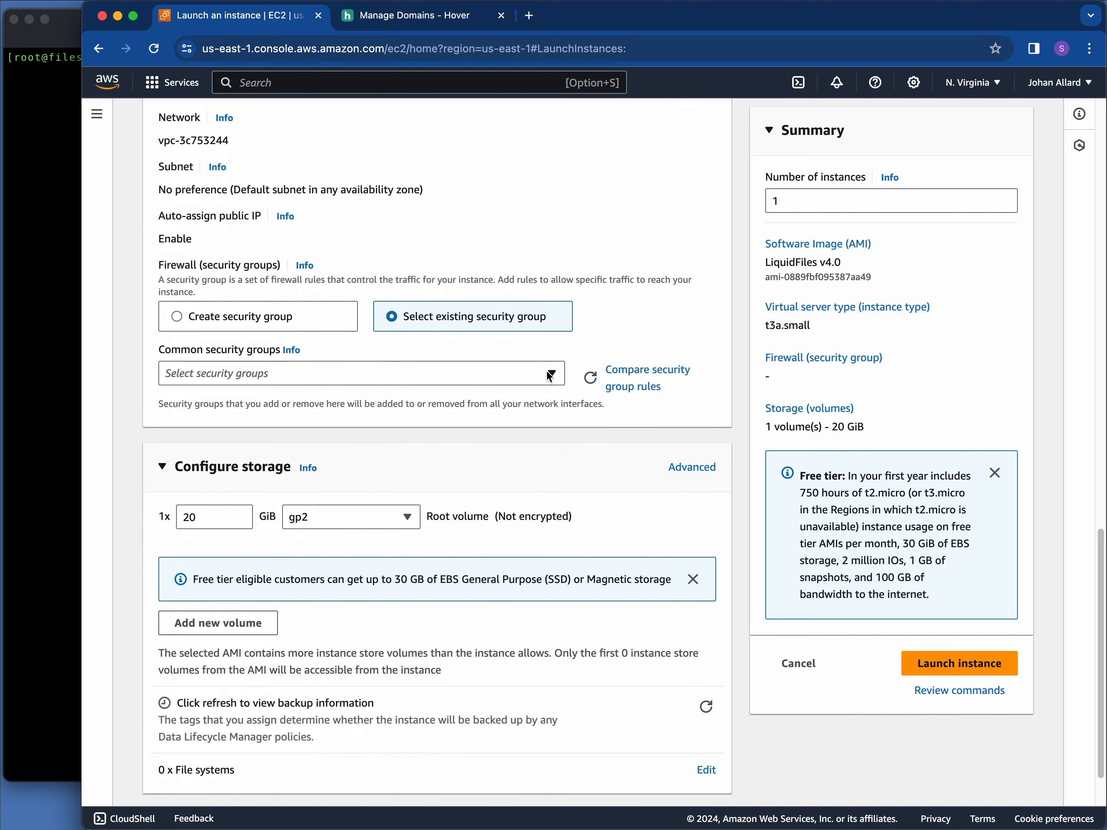
{"action": "left_click", "coordinate": [552, 373]}
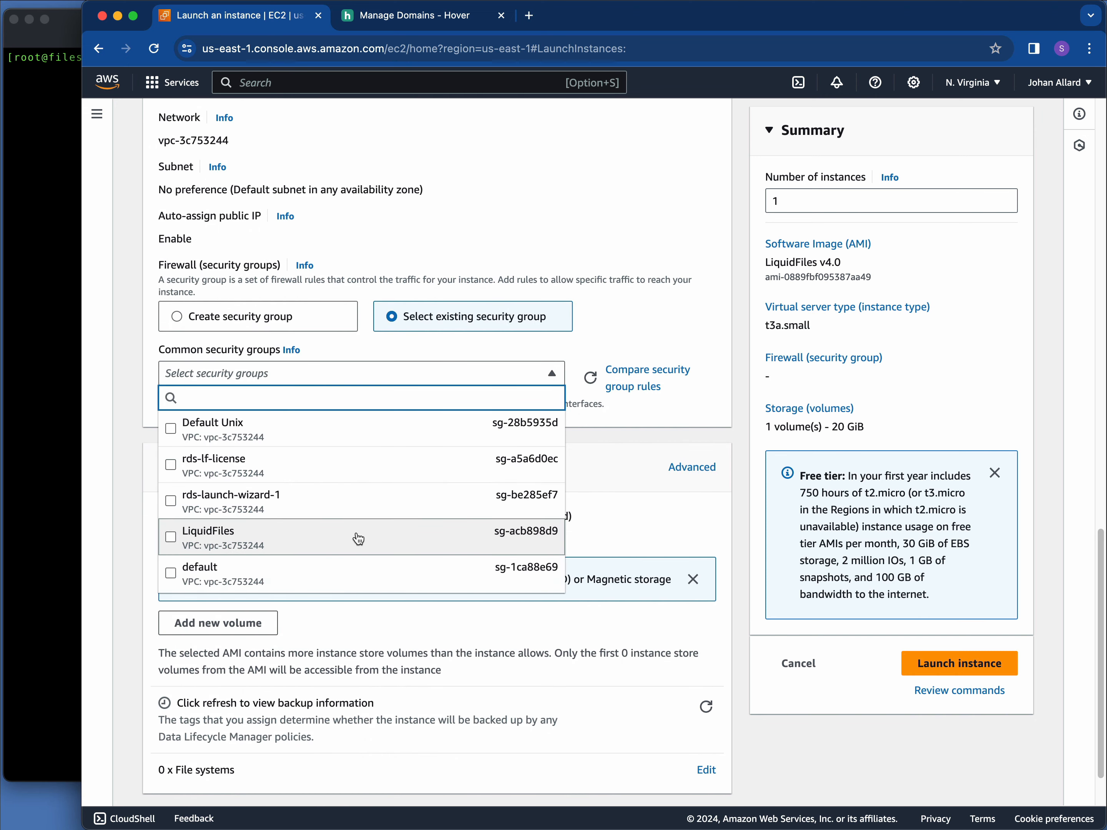
{"action": "left_click", "coordinate": [356, 535]}
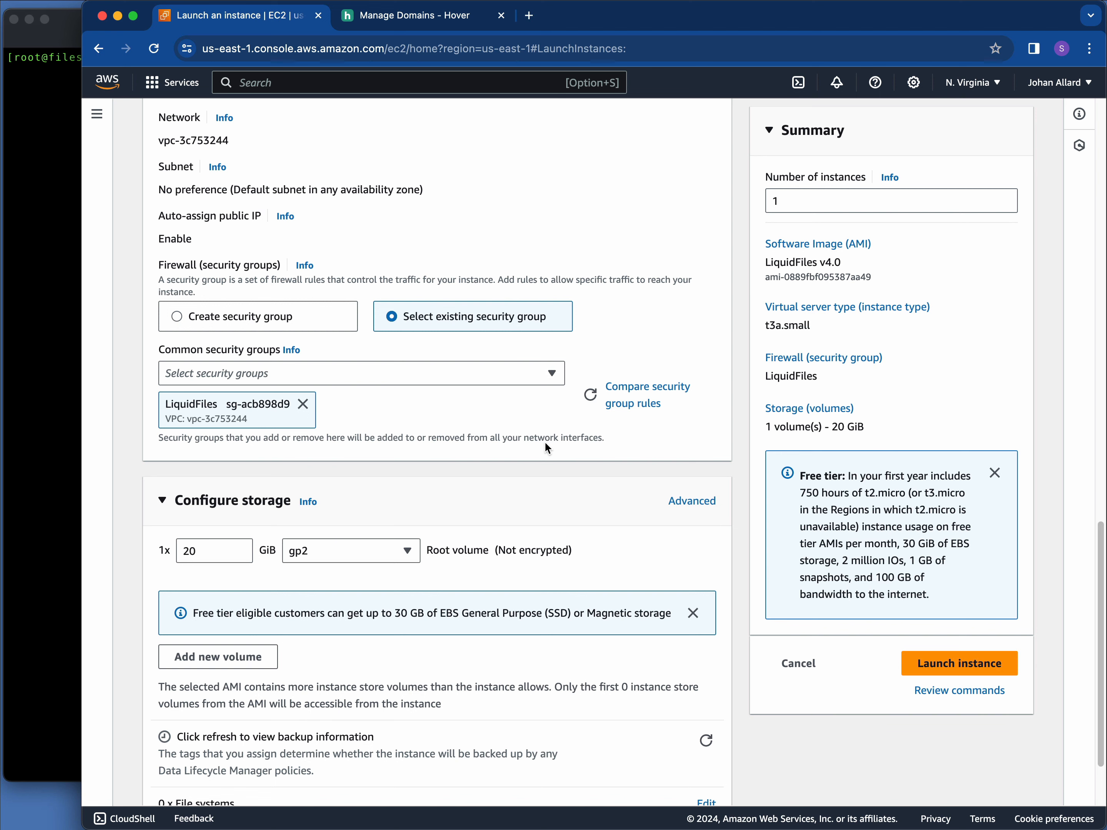
Examine the storage configuration and expand the advanced details to review the remaining launch settings
{"action": "scroll", "coordinate": [545, 447], "scroll_direction": "down", "scroll_amount": 2}
{"action": "scroll", "coordinate": [435, 538], "scroll_direction": "down", "scroll_amount": 1}
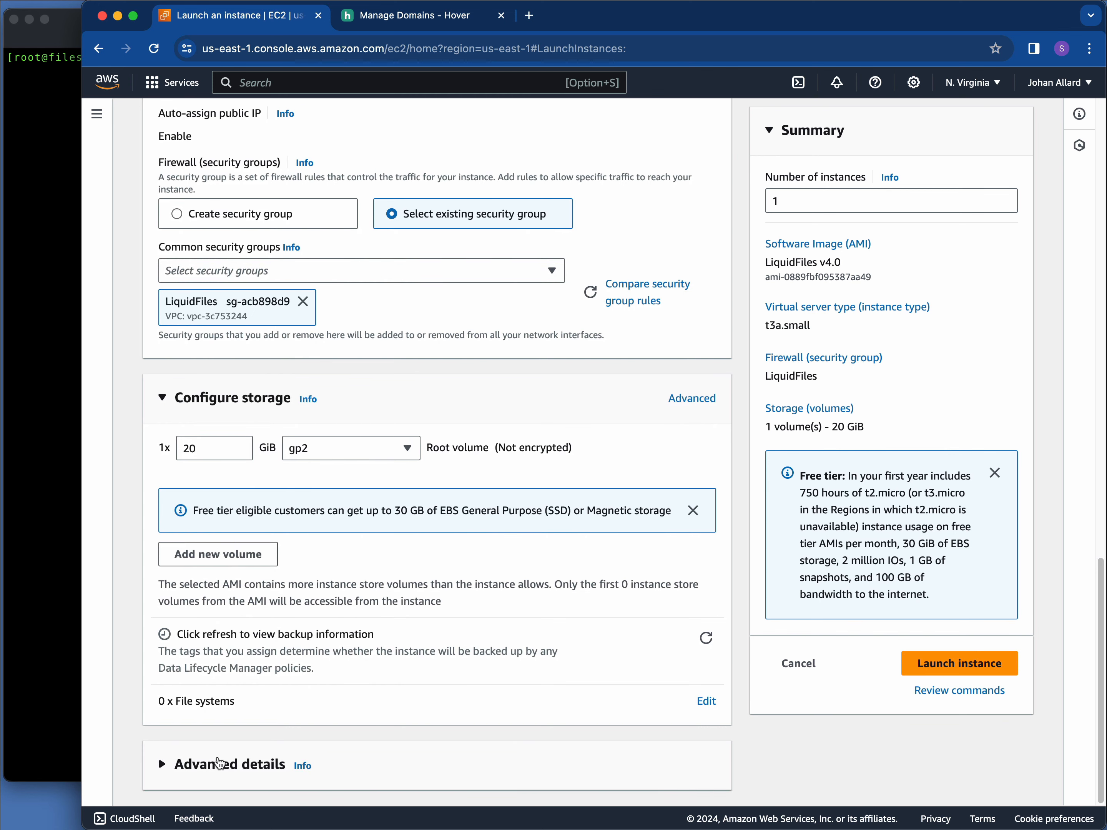
{"action": "left_click", "coordinate": [216, 763]}
{"action": "scroll", "coordinate": [478, 637], "scroll_direction": "down", "scroll_amount": 1}
{"action": "scroll", "coordinate": [478, 637], "scroll_direction": "down", "scroll_amount": 10}
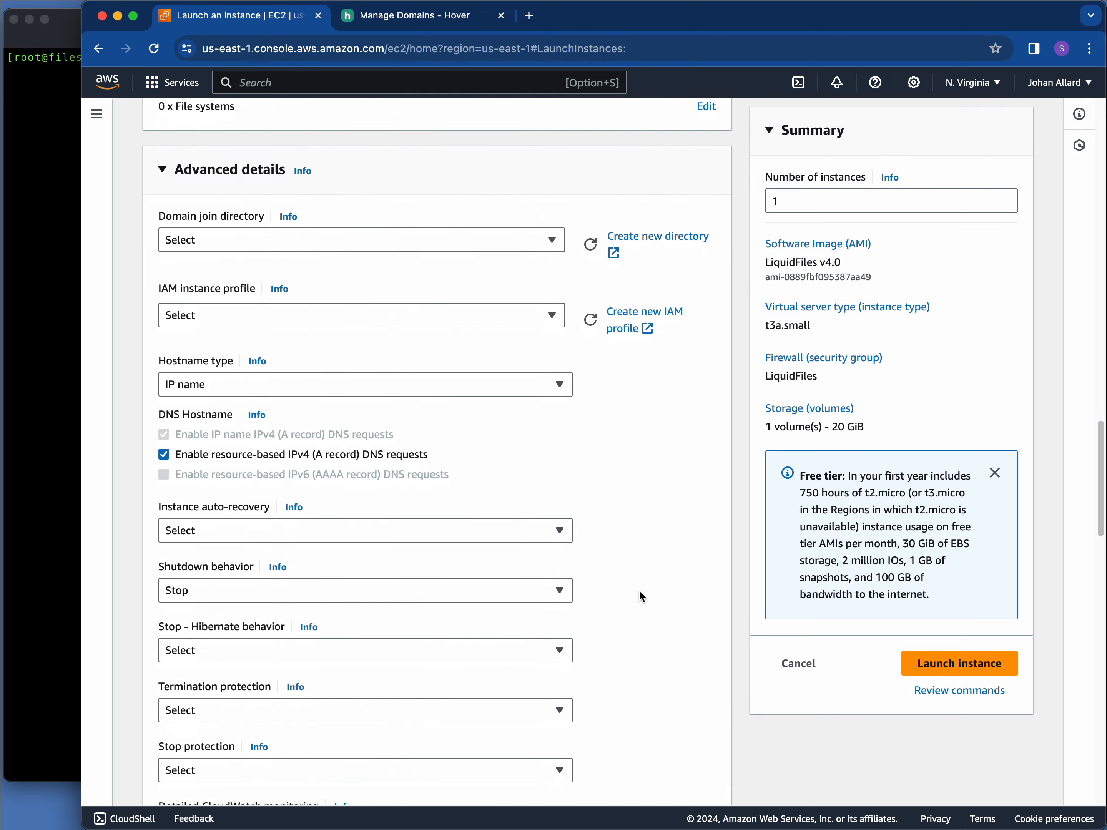
{"action": "scroll", "coordinate": [634, 591], "scroll_direction": "down", "scroll_amount": 4}
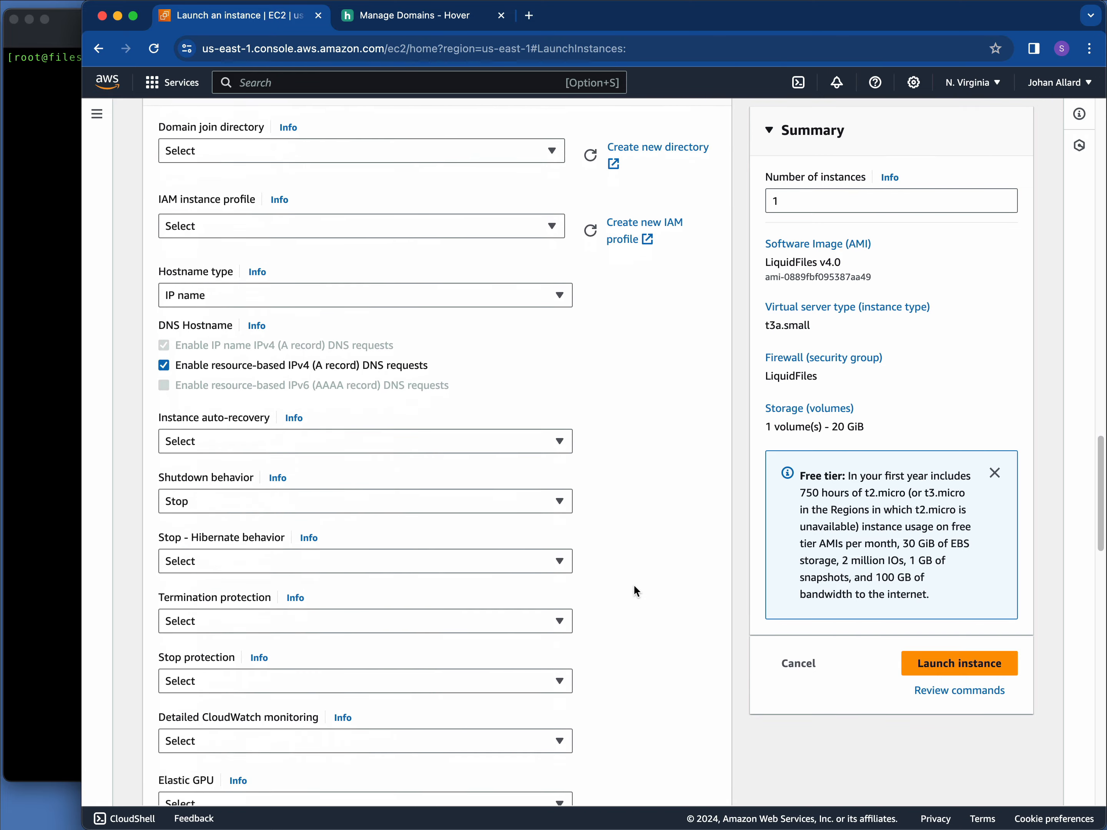
{"action": "scroll", "coordinate": [634, 591], "scroll_direction": "up", "scroll_amount": 5}
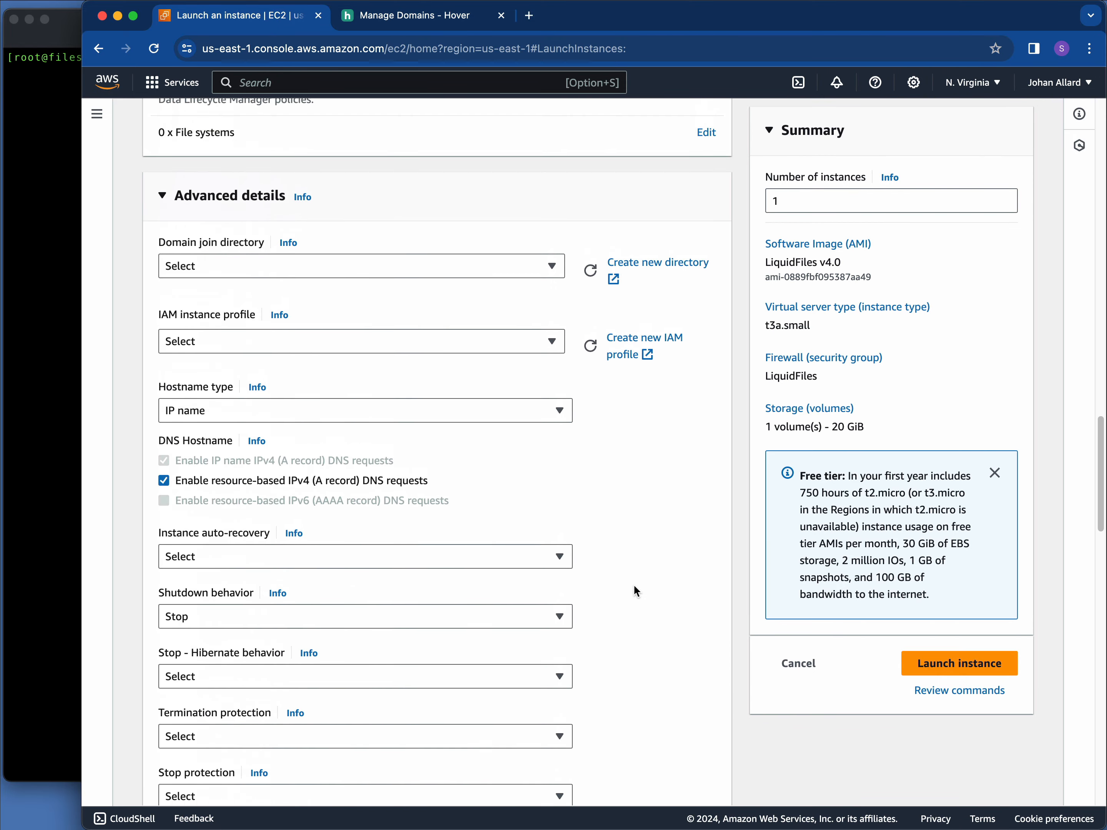
{"action": "scroll", "coordinate": [634, 591], "scroll_direction": "down", "scroll_amount": 12}
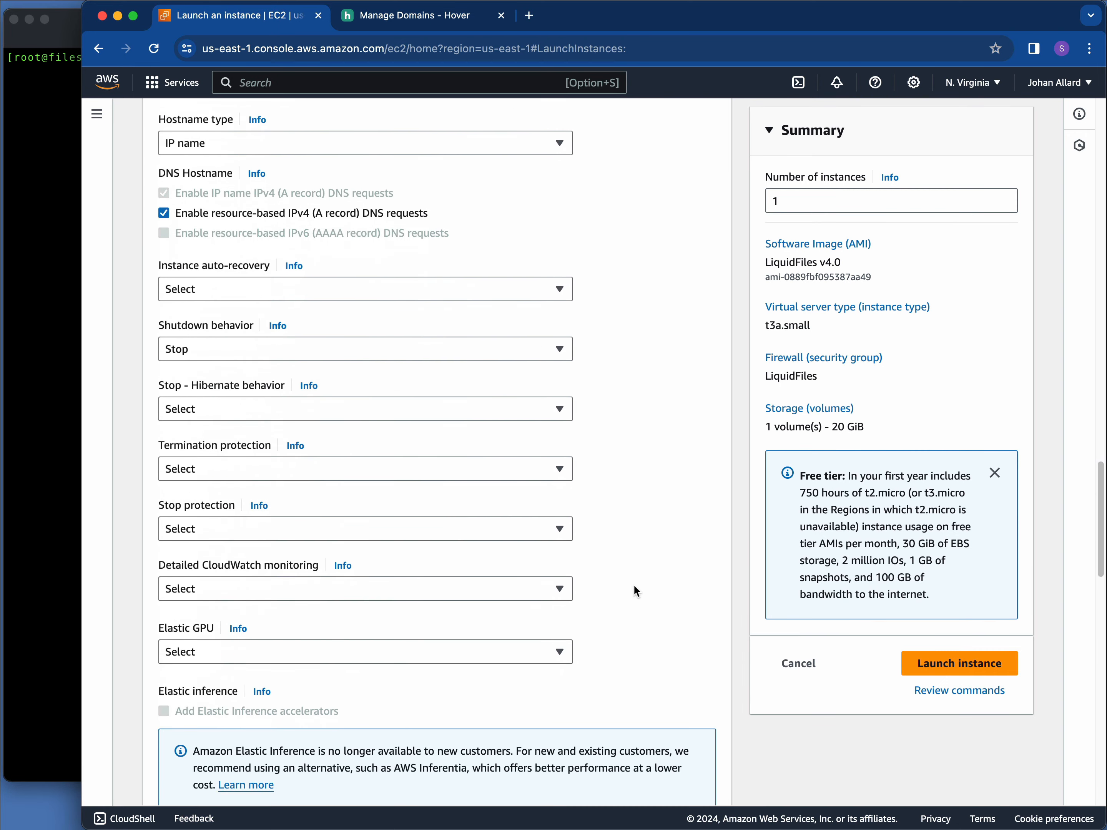
{"action": "scroll", "coordinate": [634, 587], "scroll_direction": "down", "scroll_amount": 5}
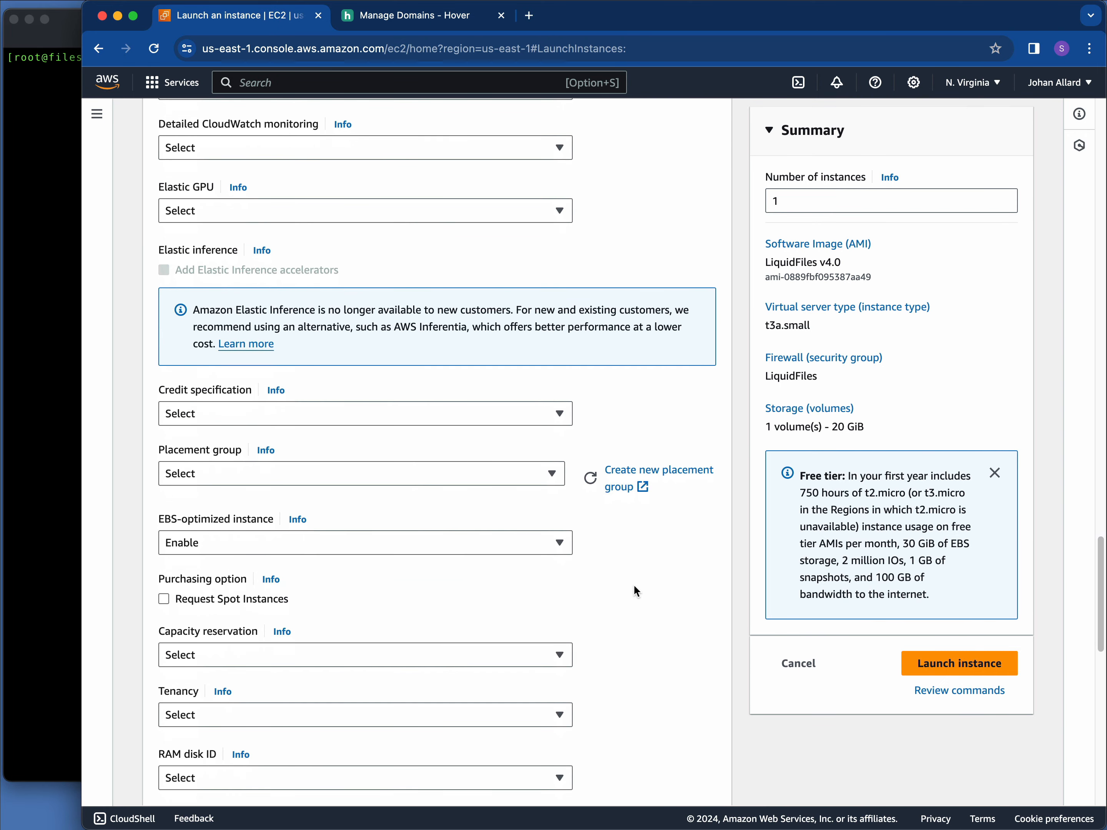
{"action": "scroll", "coordinate": [635, 591], "scroll_direction": "down", "scroll_amount": 5}
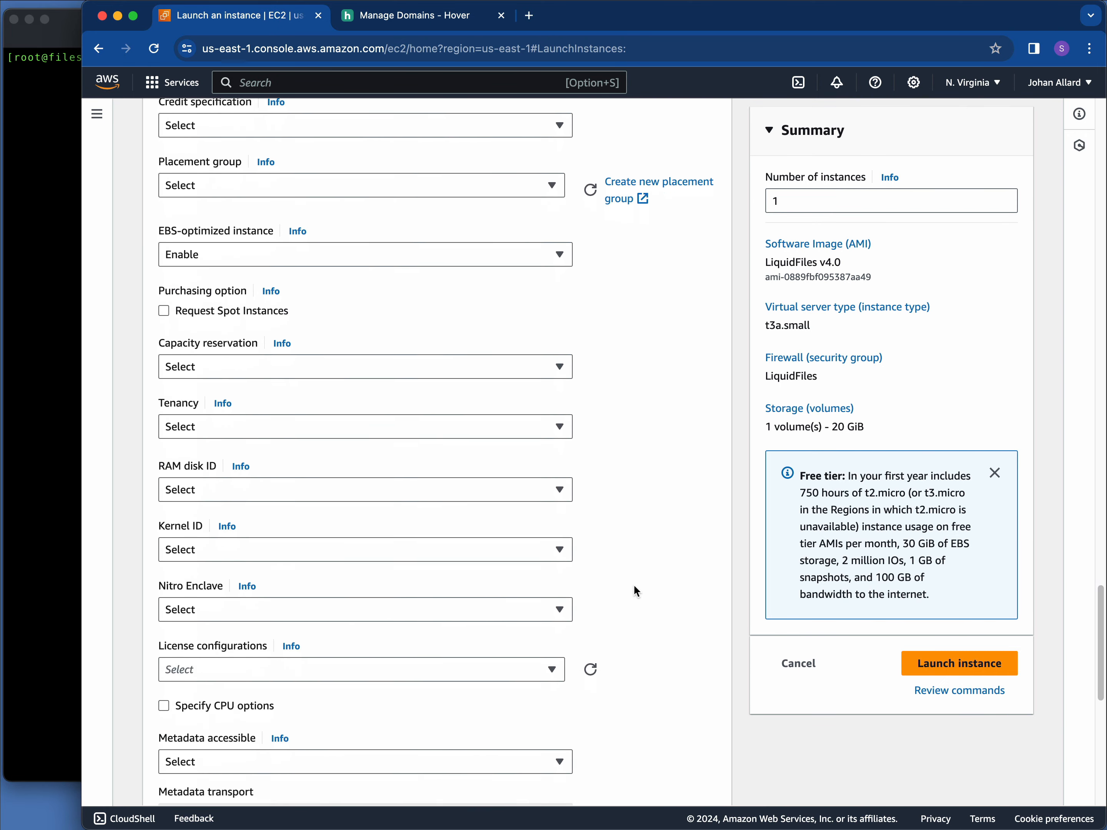
{"action": "scroll", "coordinate": [633, 587], "scroll_direction": "down", "scroll_amount": 7}
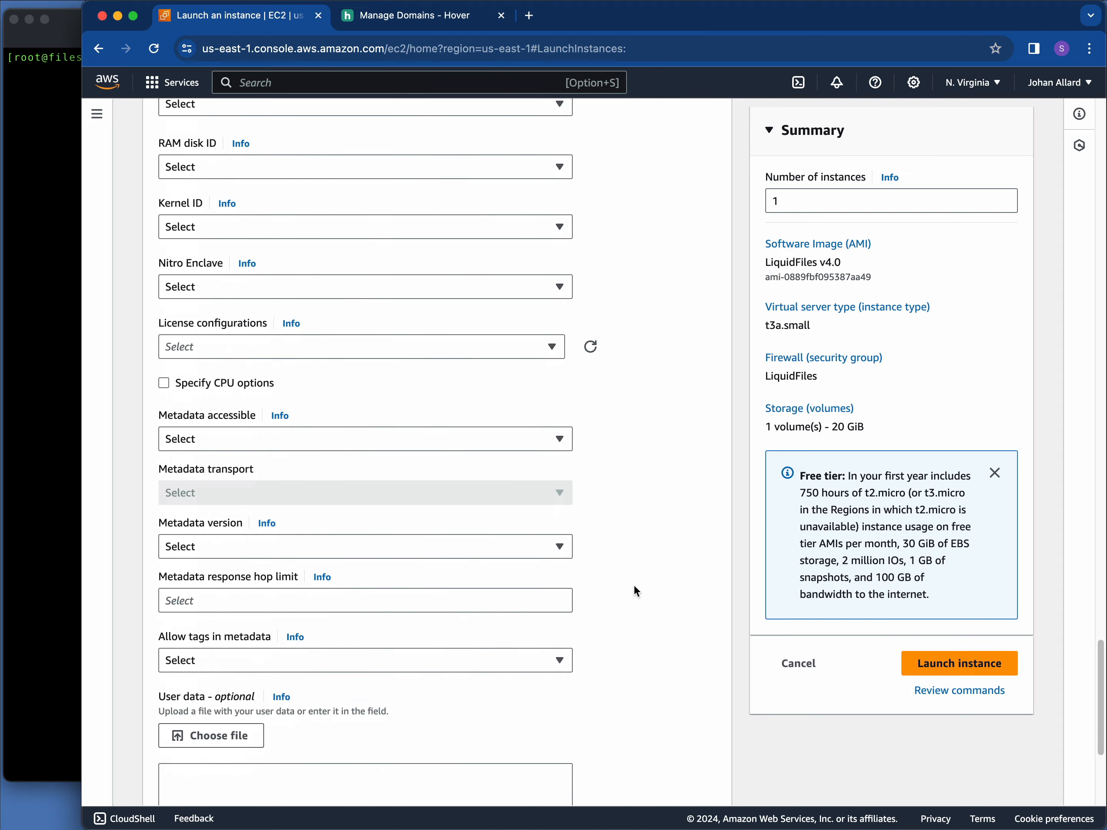
{"action": "scroll", "coordinate": [635, 591], "scroll_direction": "down", "scroll_amount": 1}
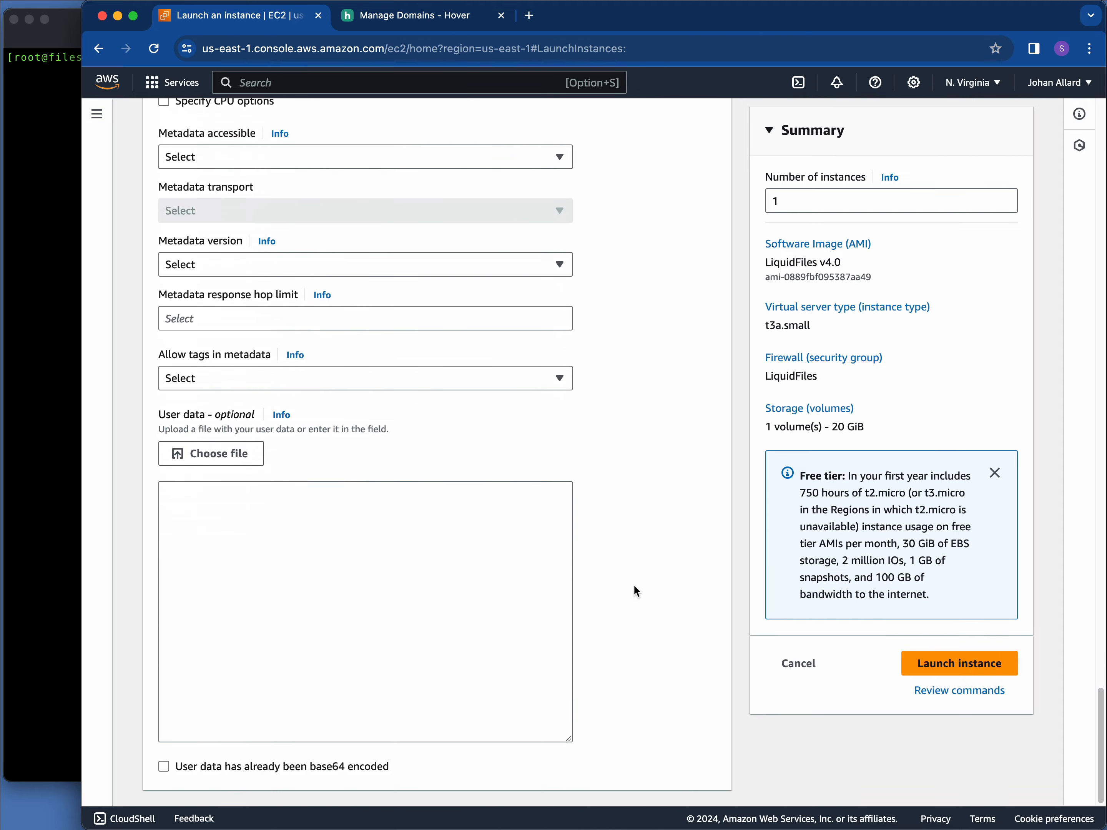
{"action": "scroll", "coordinate": [635, 591], "scroll_direction": "up", "scroll_amount": 20}
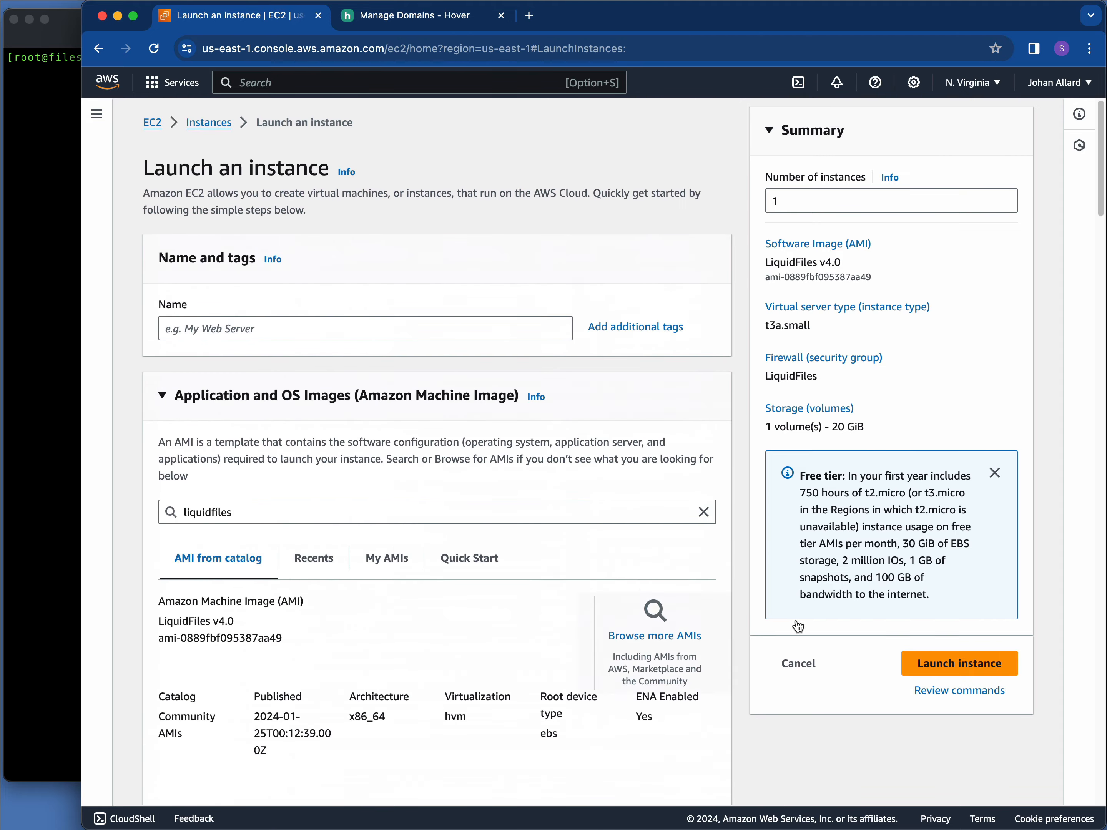
Launch the instance and name it files.liquidfiles.com in the instances list
{"action": "left_click", "coordinate": [974, 667]}
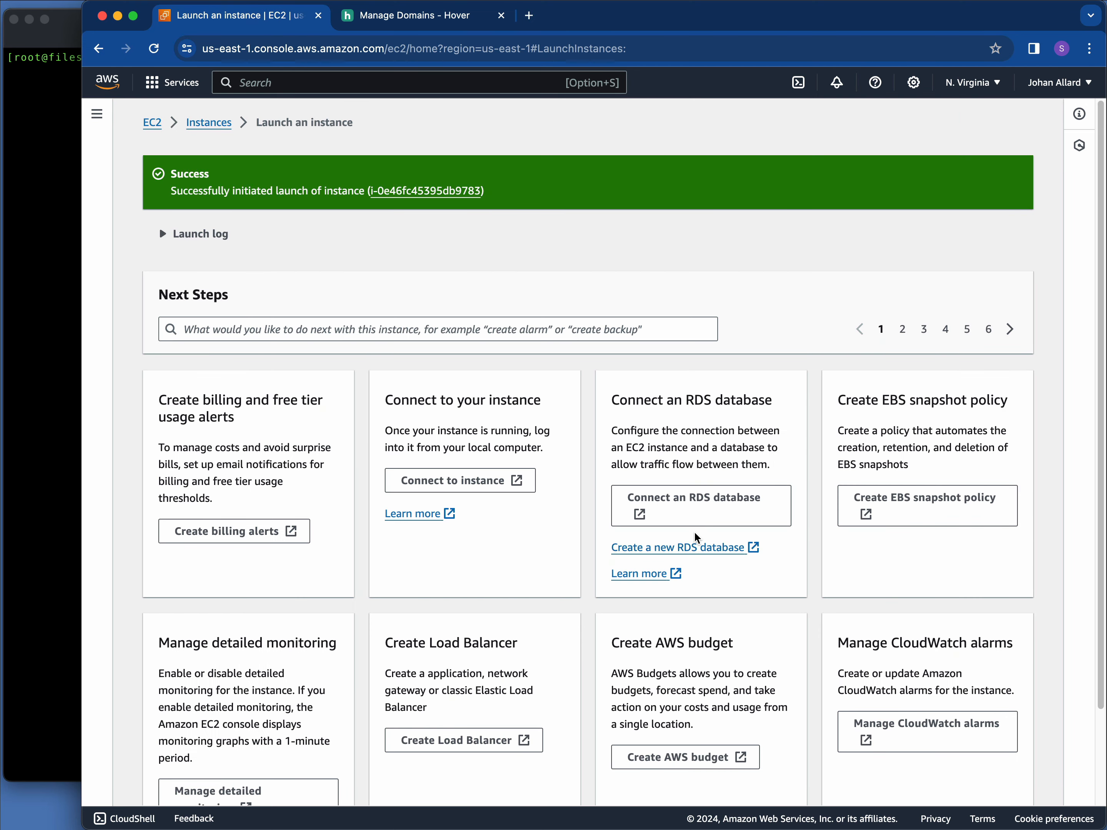
{"action": "left_click", "coordinate": [435, 193]}
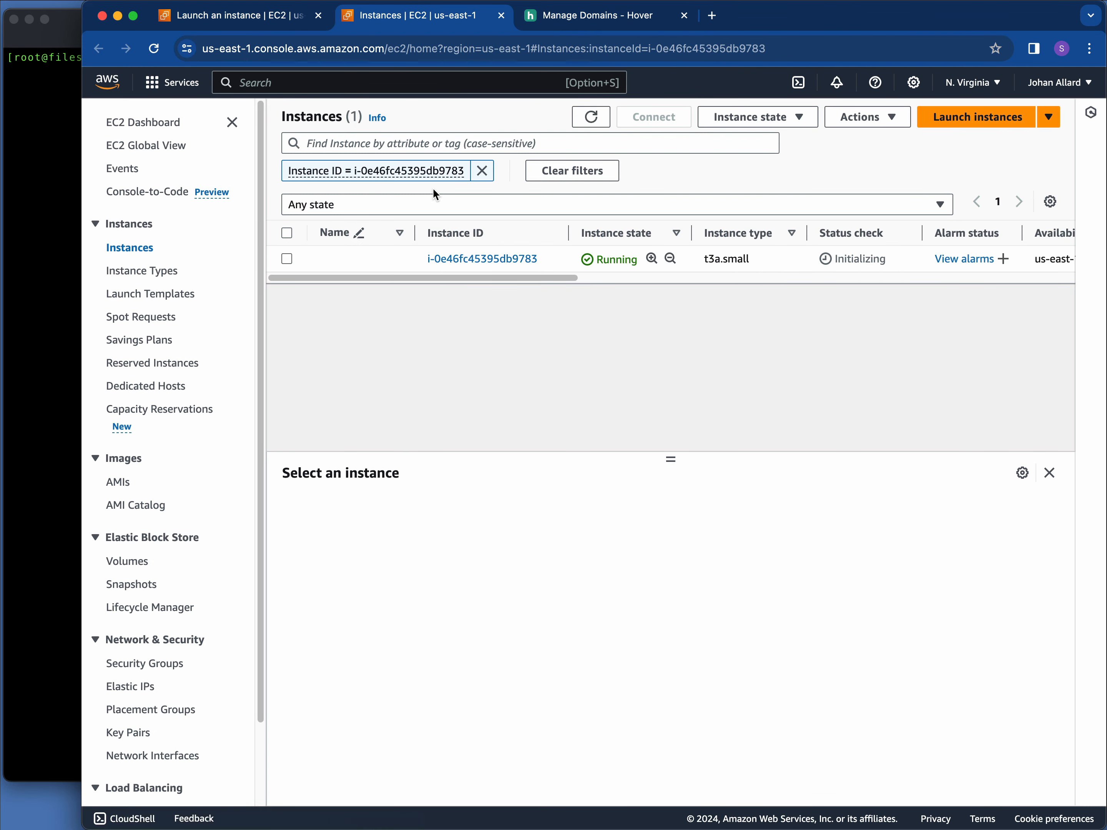
{"action": "left_click", "coordinate": [350, 260]}
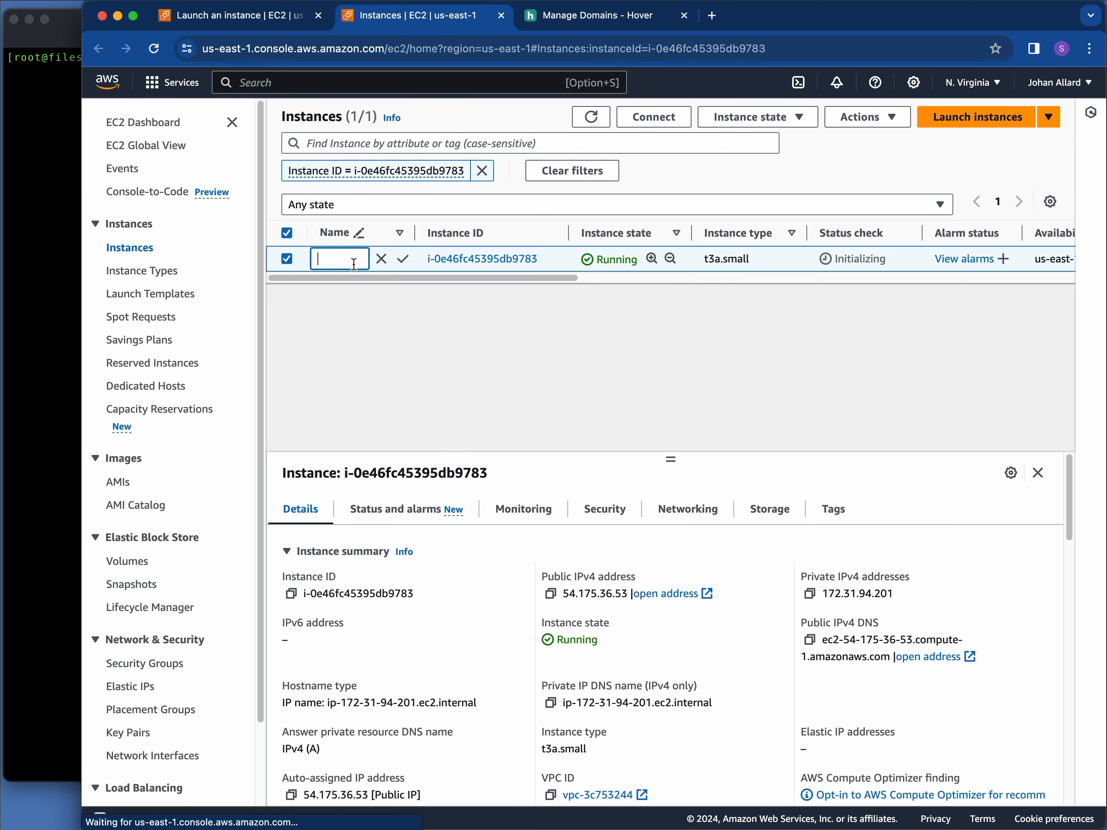
{"action": "type", "text": "files.liquidfiles.com"}
{"action": "key", "text": "Return"}
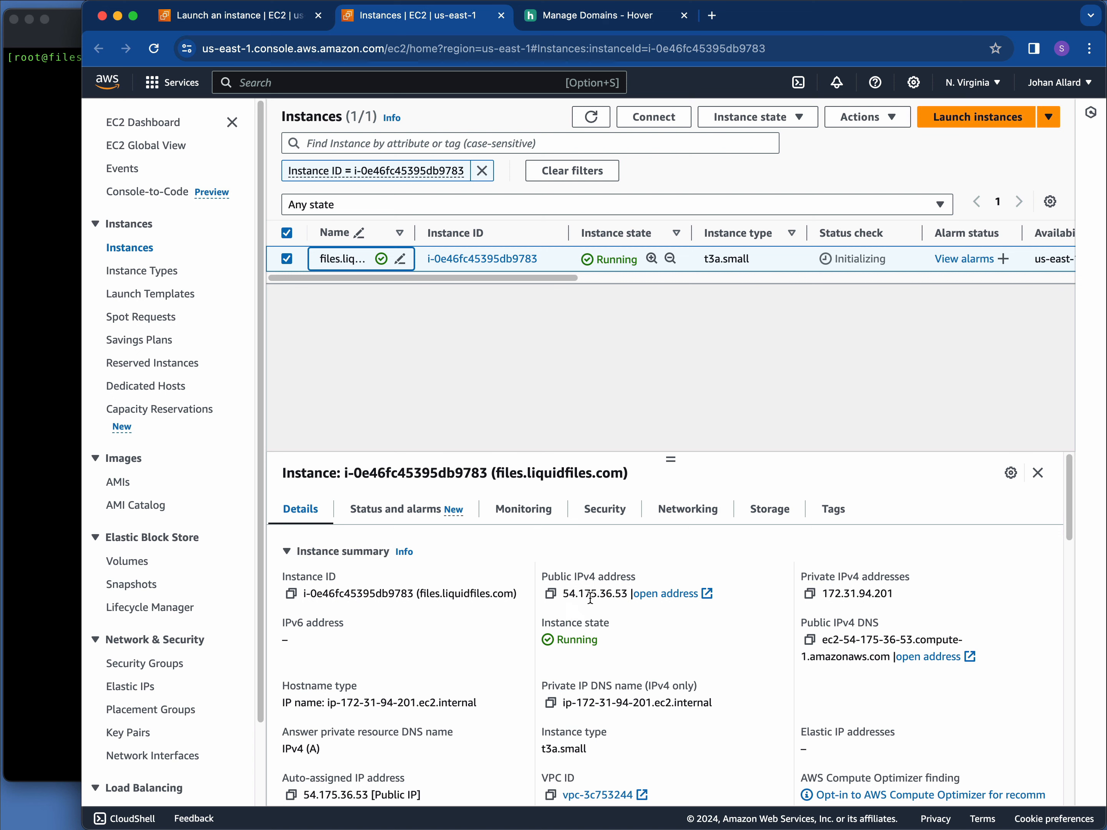
Refresh the instances list to examine the new instance's status check
{"action": "scroll", "coordinate": [598, 567], "scroll_direction": "down", "scroll_amount": 1}
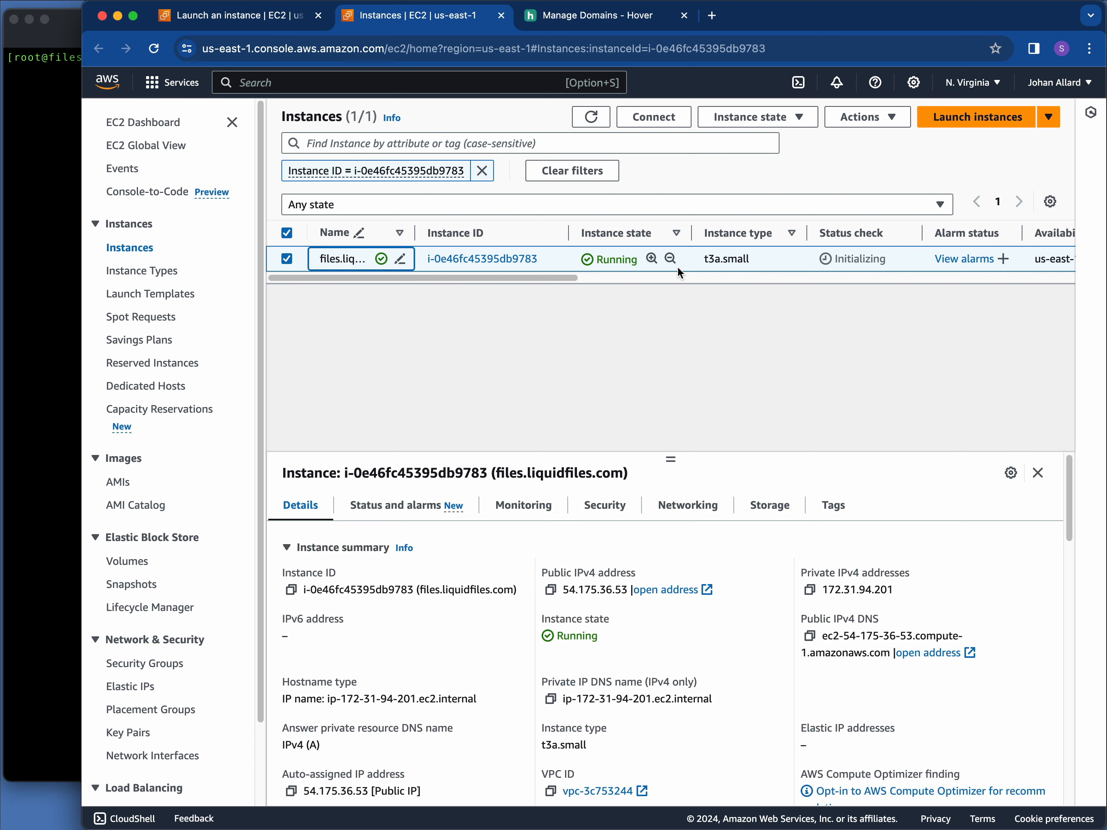
{"action": "left_click", "coordinate": [595, 118]}
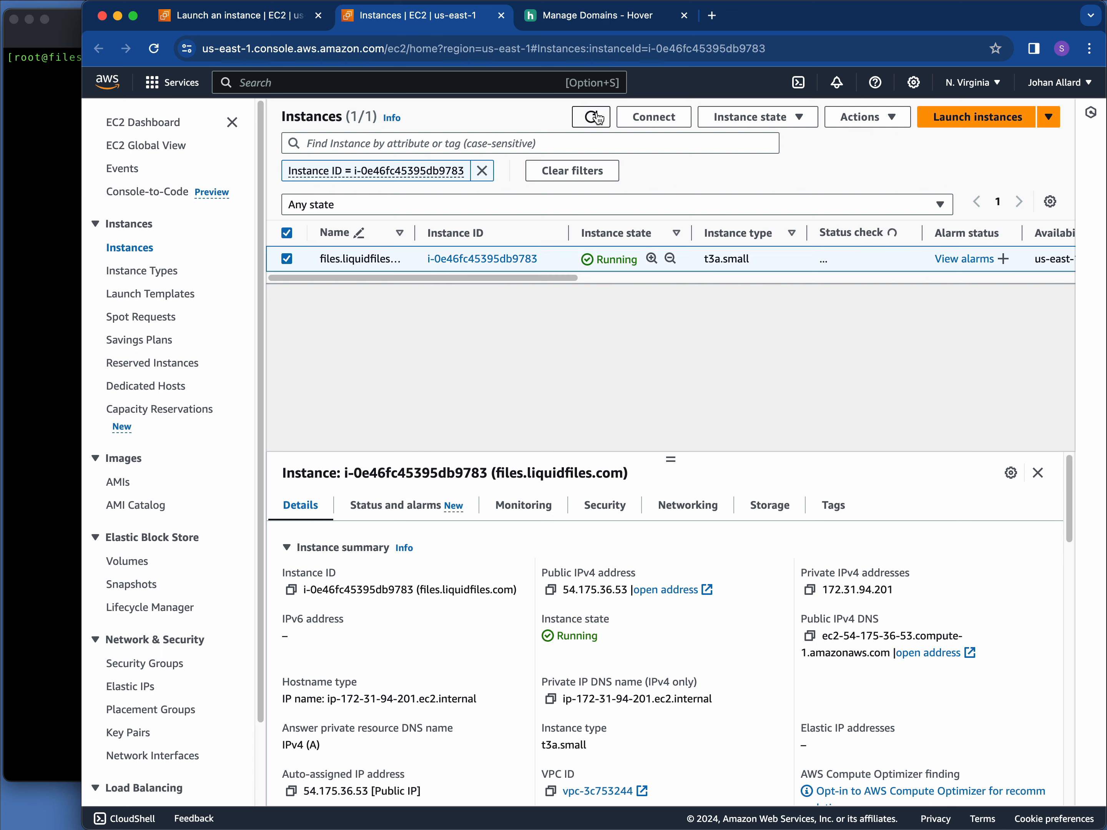
{"action": "left_click", "coordinate": [596, 117]}
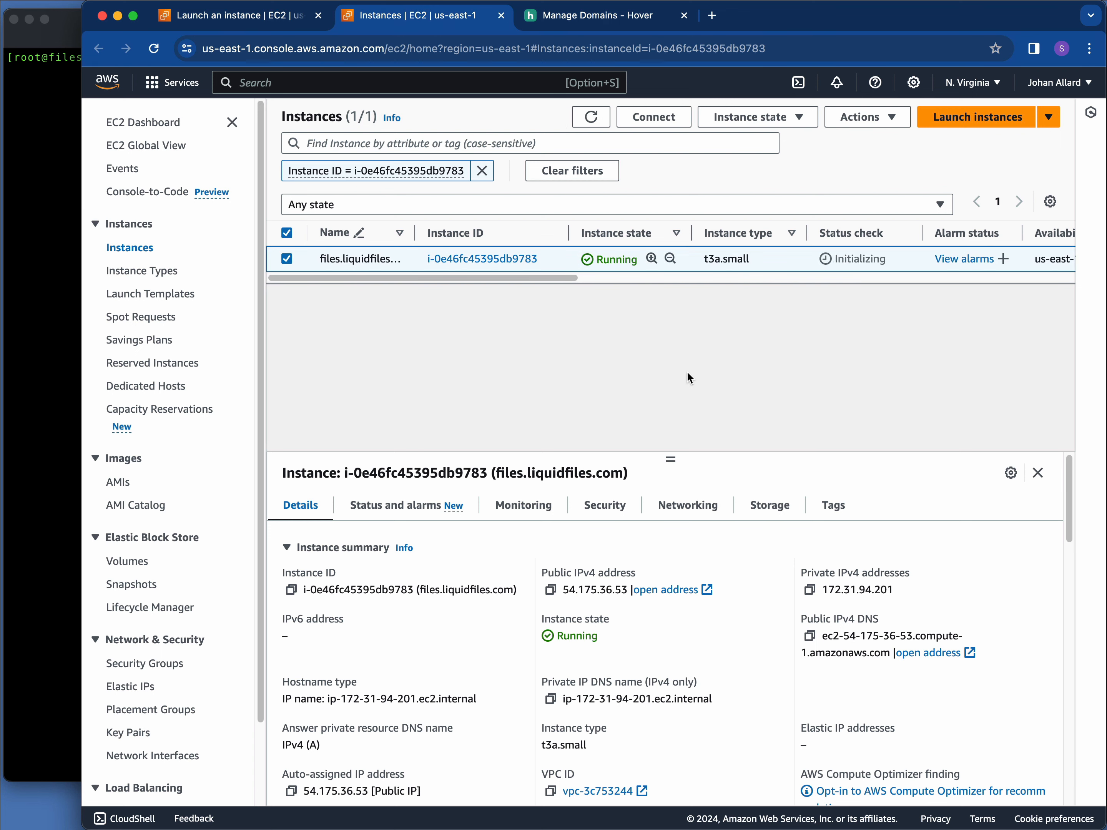
Copy the new instance's public IPv4 address, load it in a new Incognito window and reload the page
{"action": "left_click", "coordinate": [550, 590]}
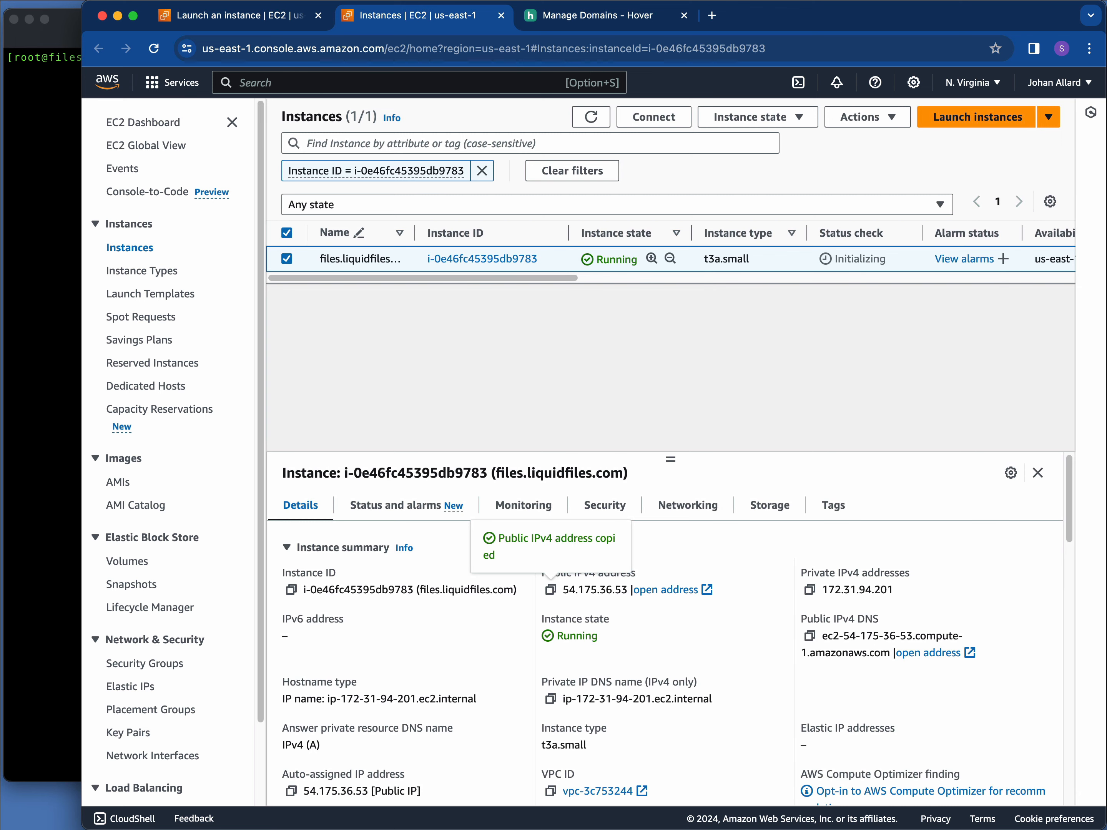
{"action": "key", "text": "super+shift+n"}
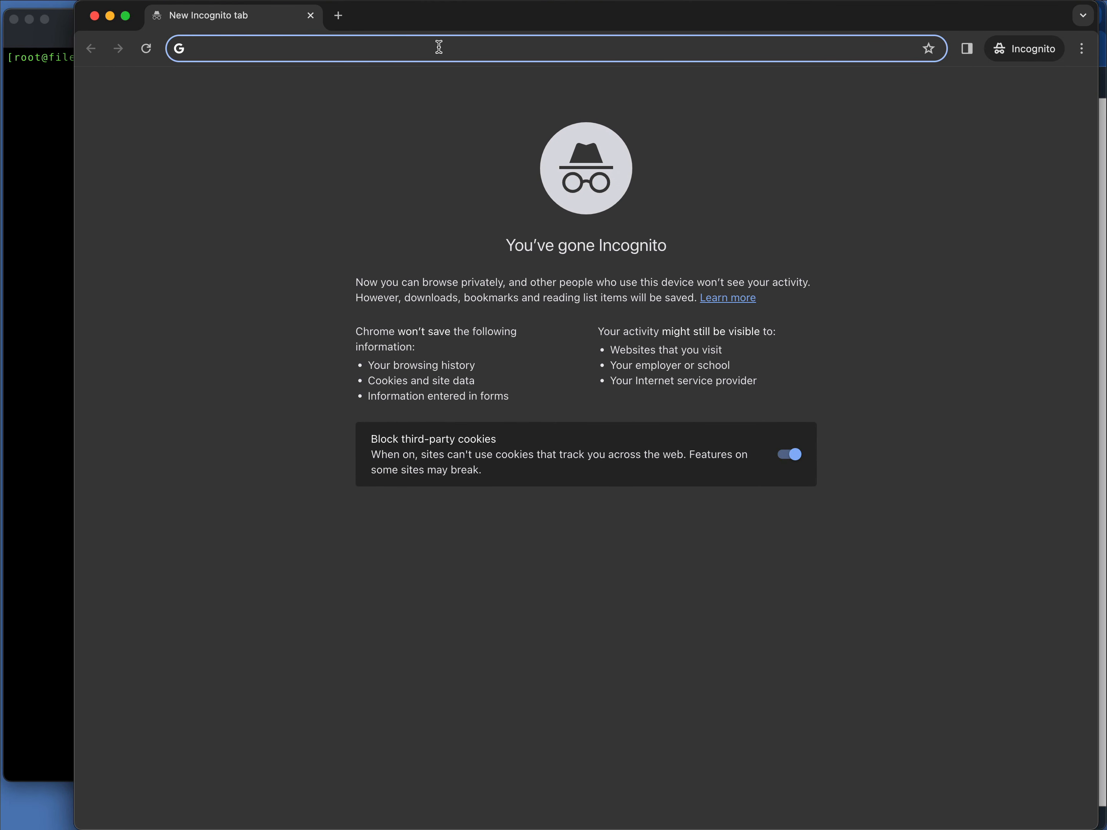
{"action": "key", "text": "super+v"}
{"action": "key", "text": "Return"}
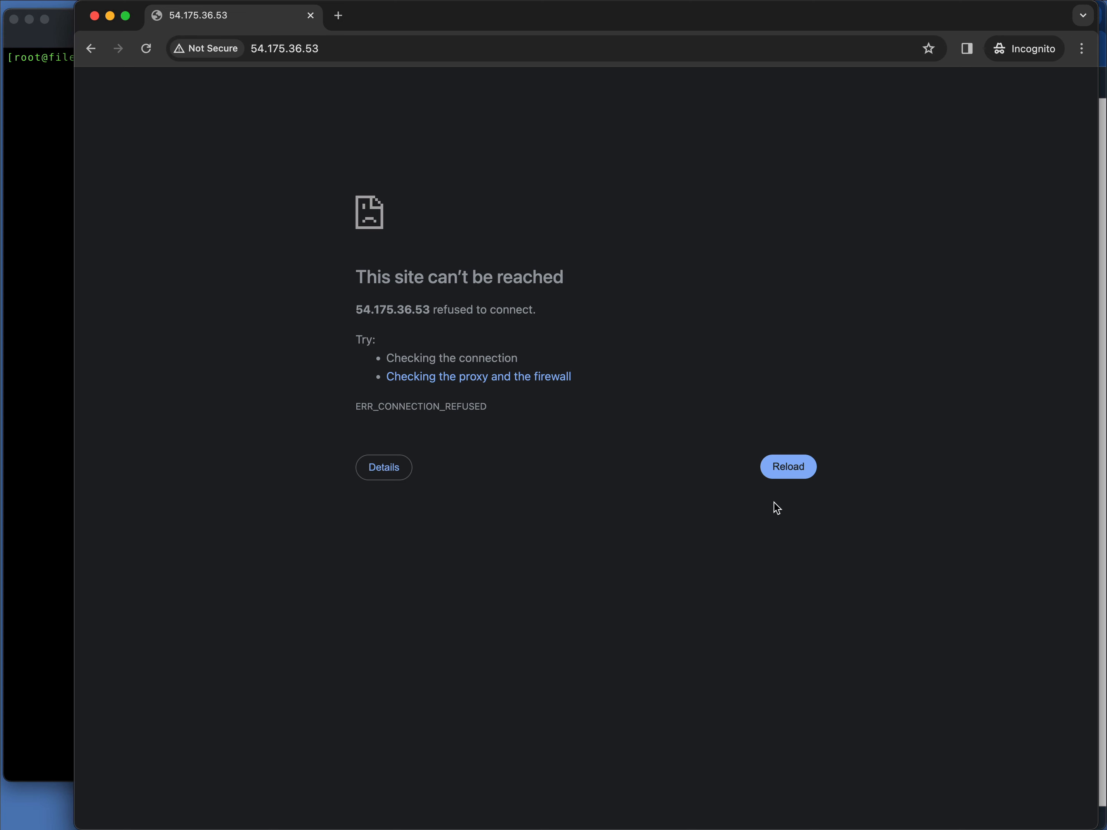
{"action": "left_click", "coordinate": [792, 472]}
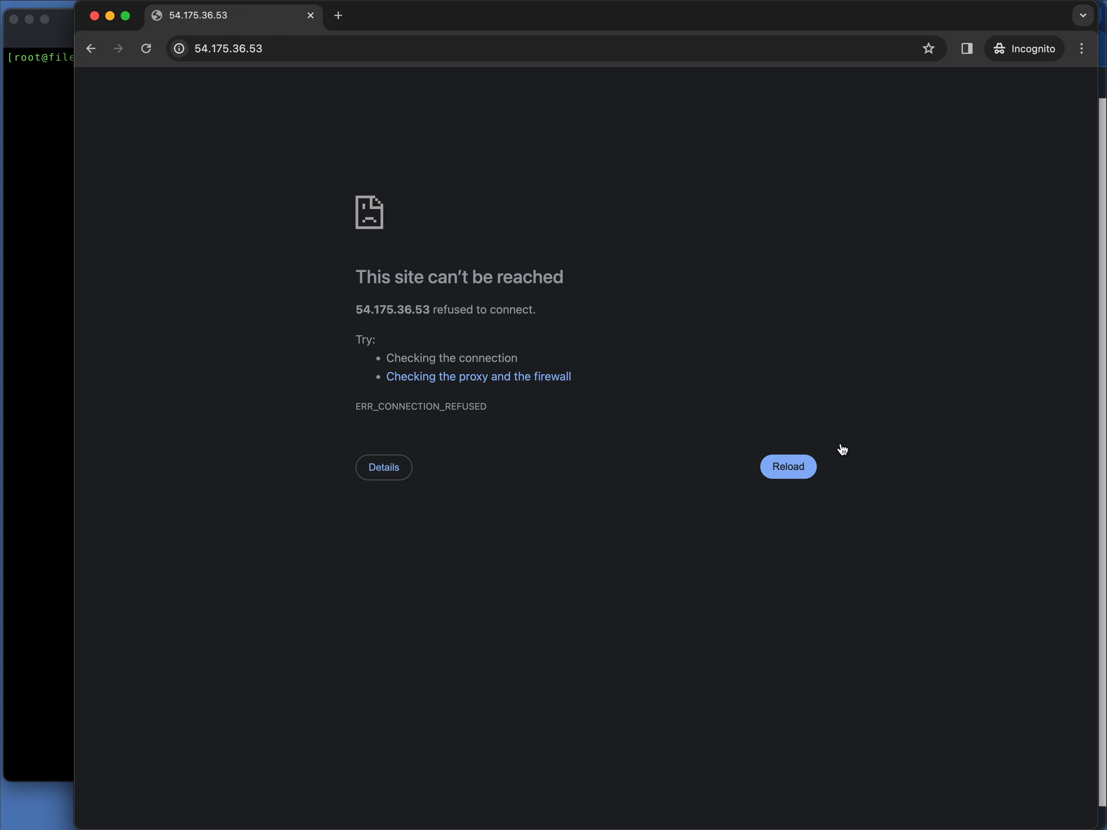
Return to the AWS console, refresh the instance's status again and bring the Incognito window back to the front
{"action": "left_click_drag", "start_coordinate": [784, 17], "coordinate": [737, 13]}
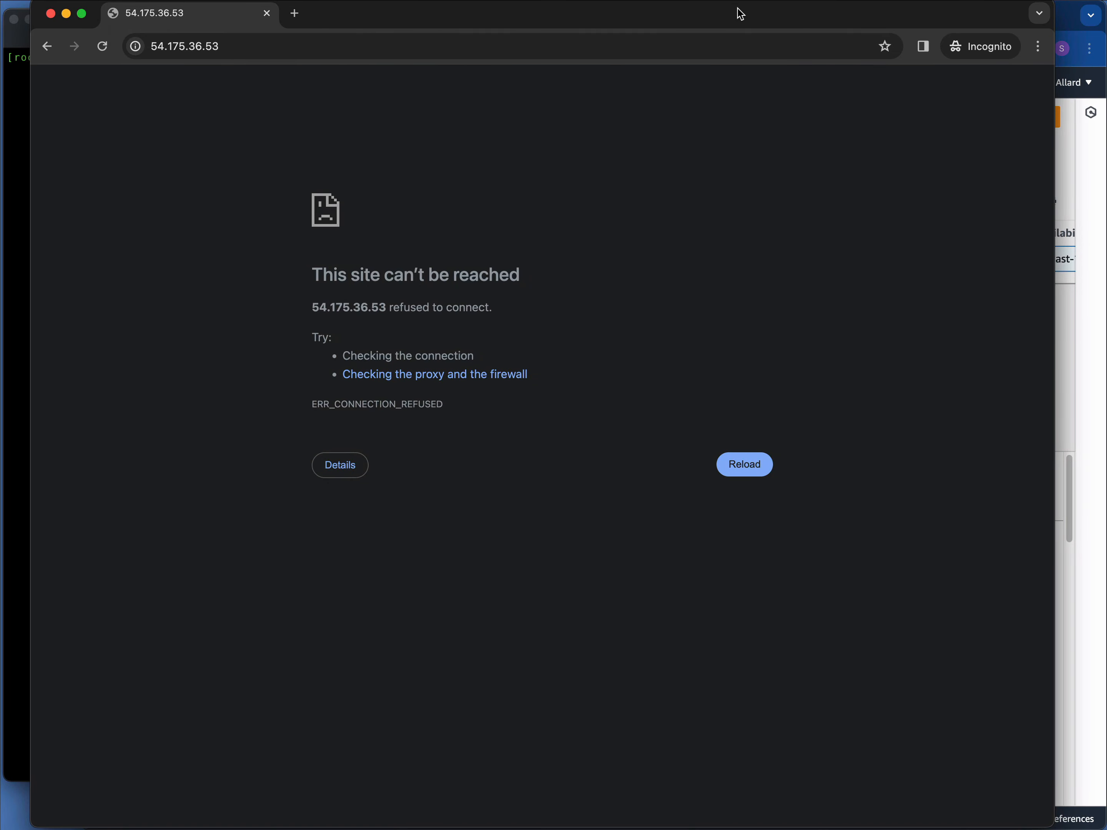
{"action": "left_click", "coordinate": [1087, 280]}
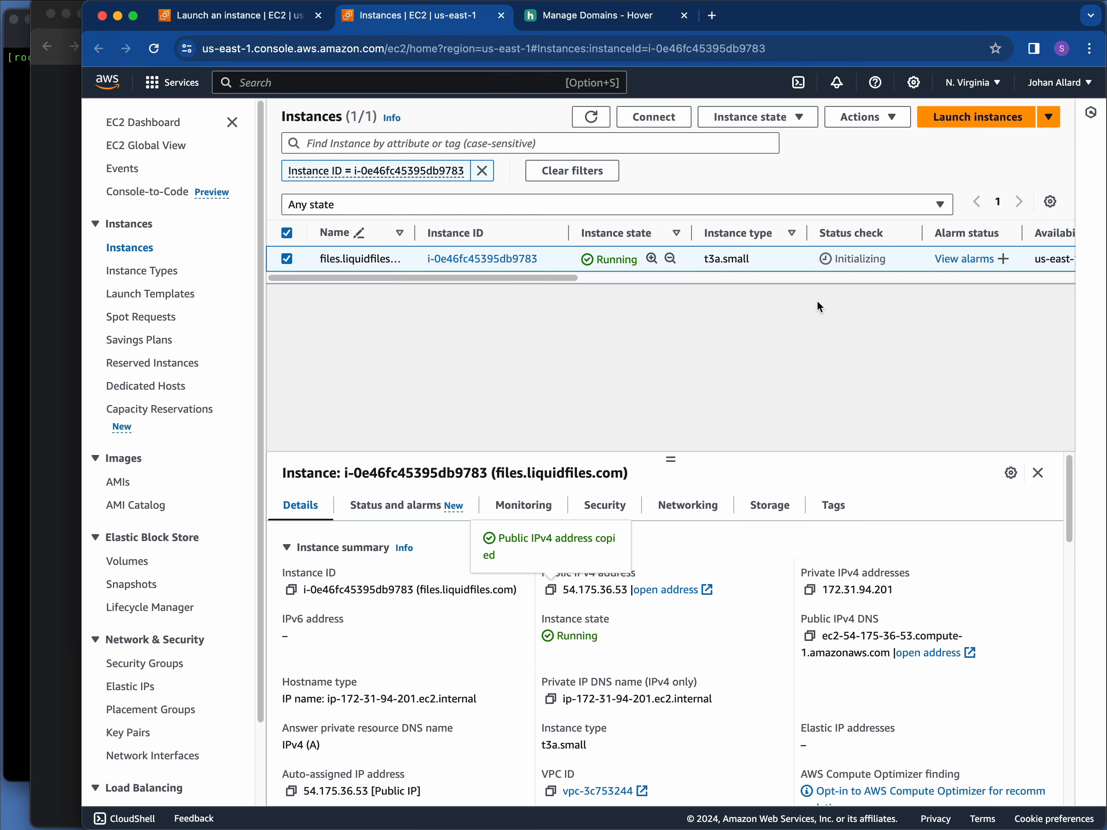
{"action": "left_click", "coordinate": [591, 117]}
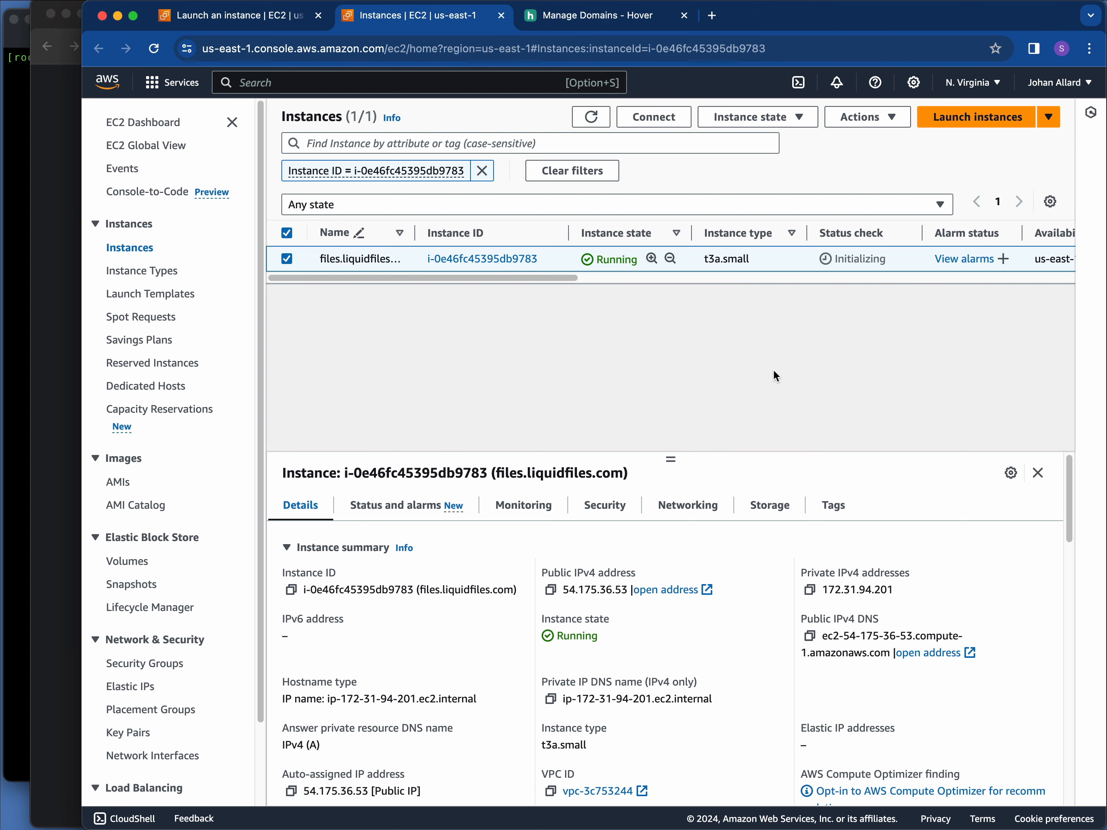
{"action": "left_click", "coordinate": [43, 374]}
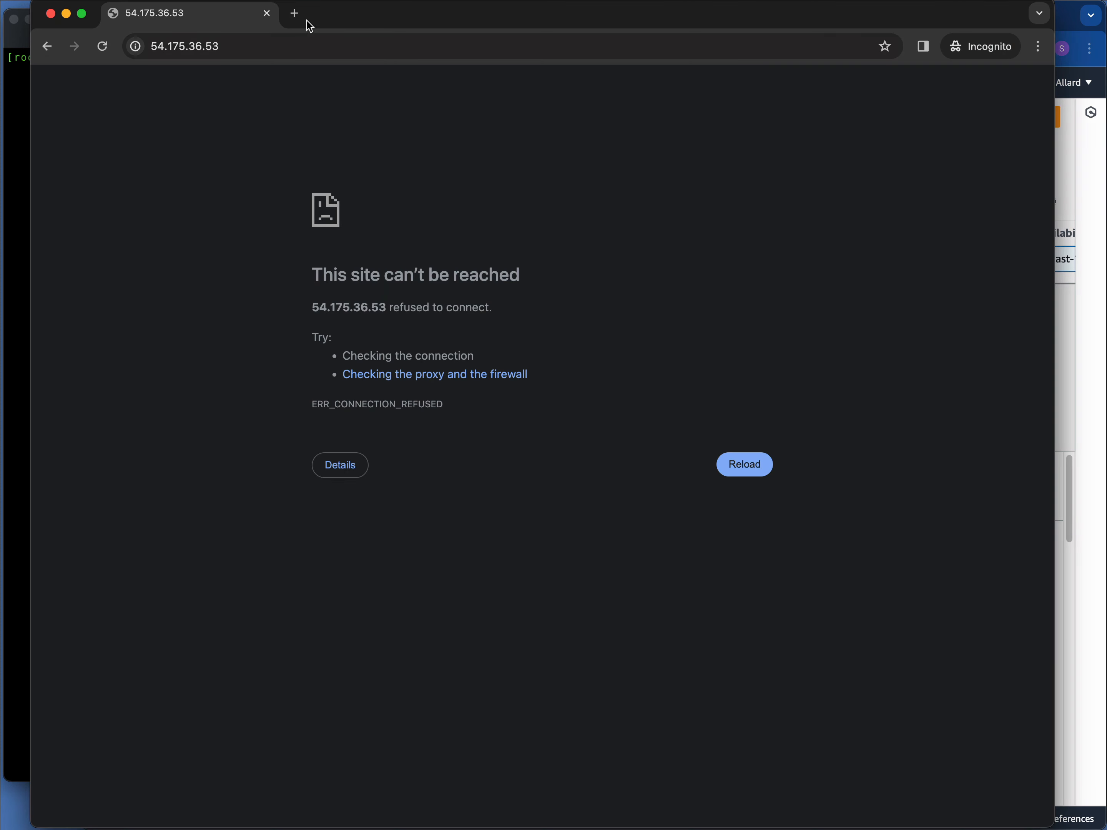
{"action": "left_click_drag", "start_coordinate": [353, 22], "coordinate": [363, 23]}
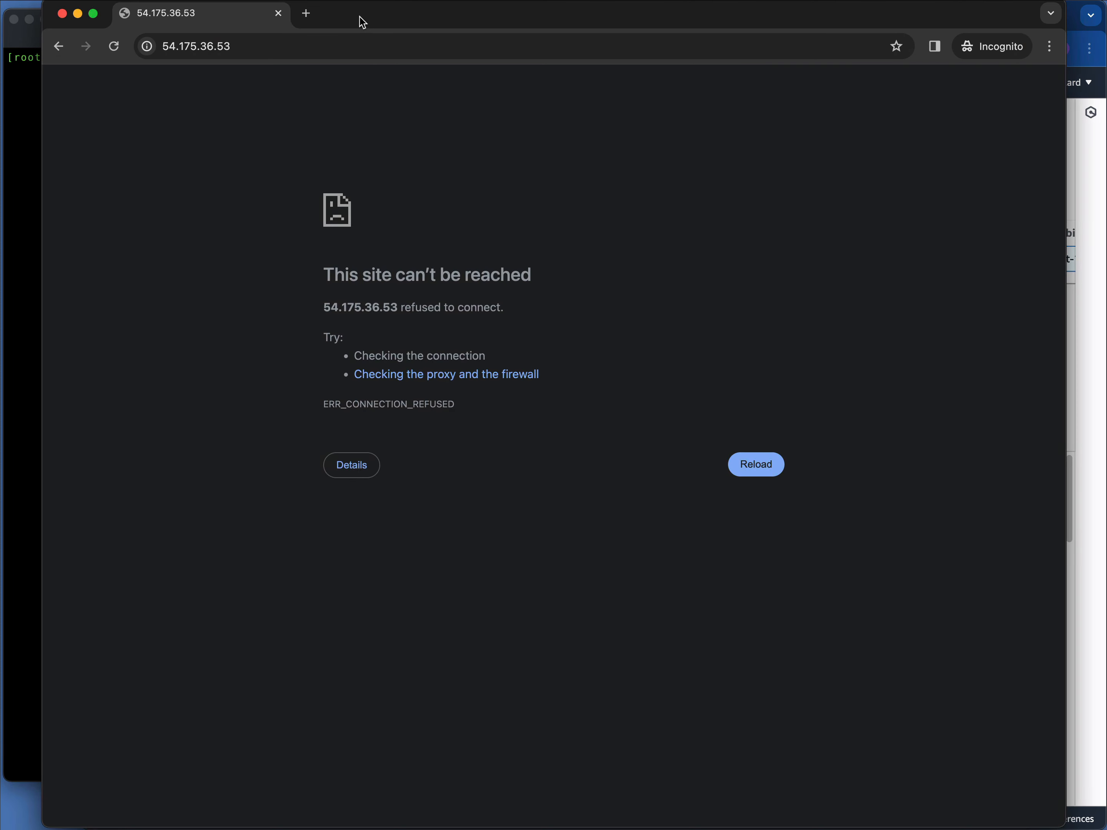
Switch to the terminal and run the hostname command to check which server the SSH session is on
{"action": "left_click", "coordinate": [22, 275]}
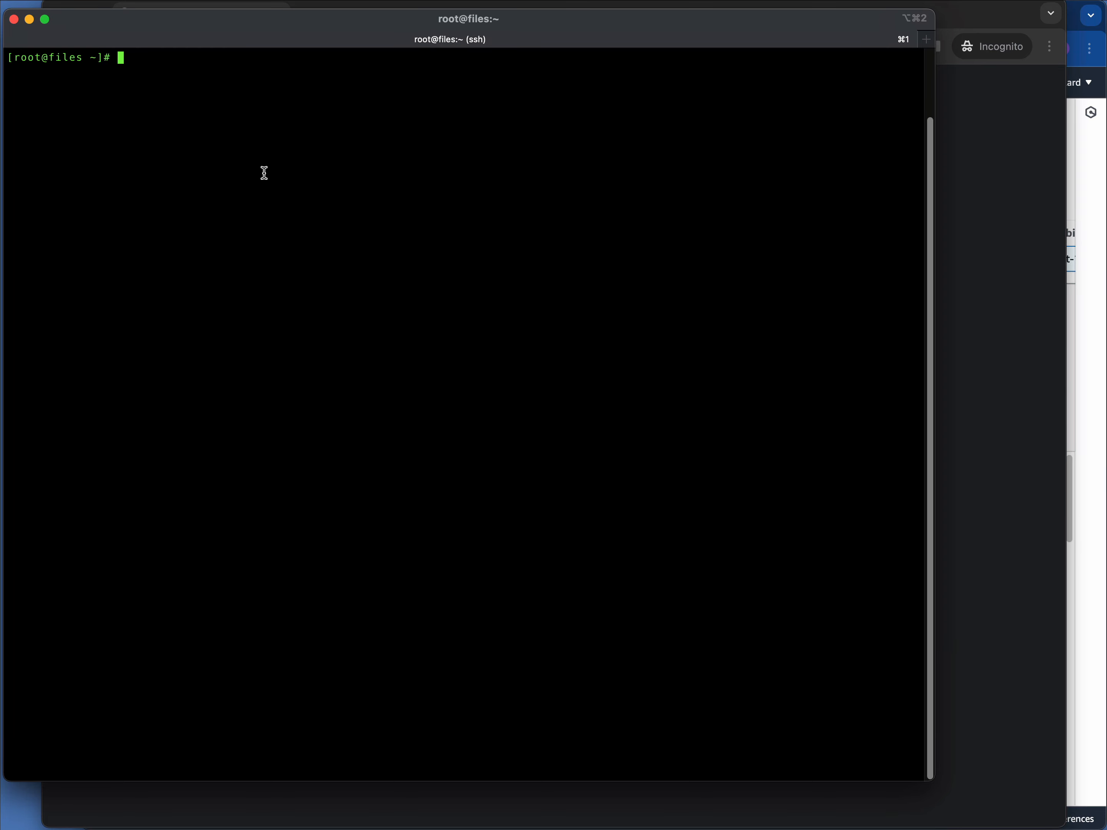
{"action": "type", "text": "hostname"}
{"action": "key", "text": "Return"}
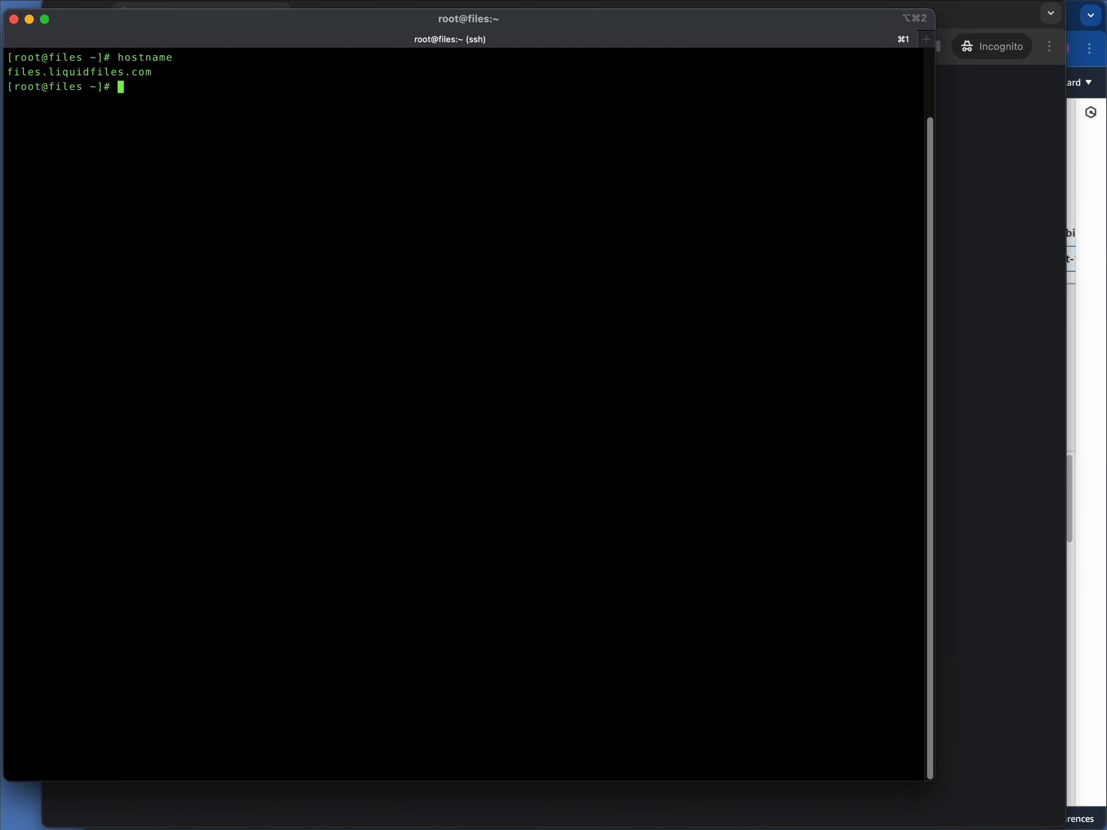
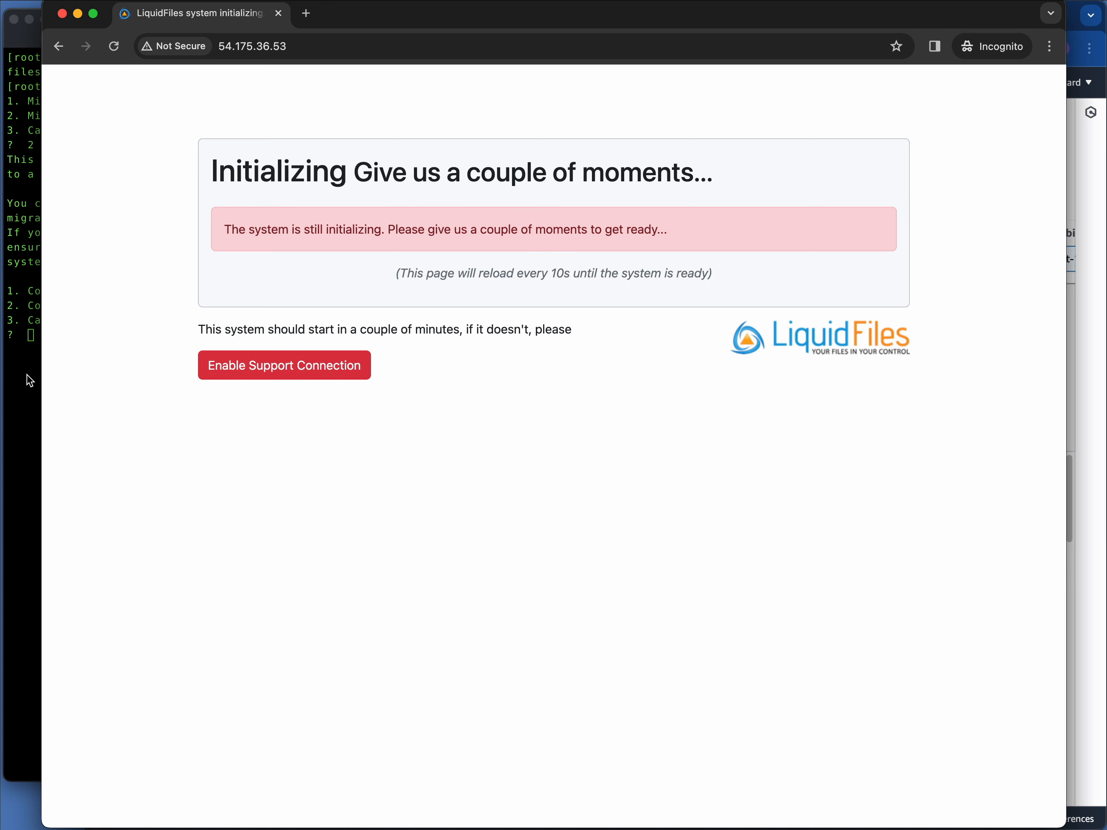
Switch to the terminal, continue migrating from the existing server with the current system disabled, and copy the generated migration password
{"action": "left_click", "coordinate": [26, 374]}
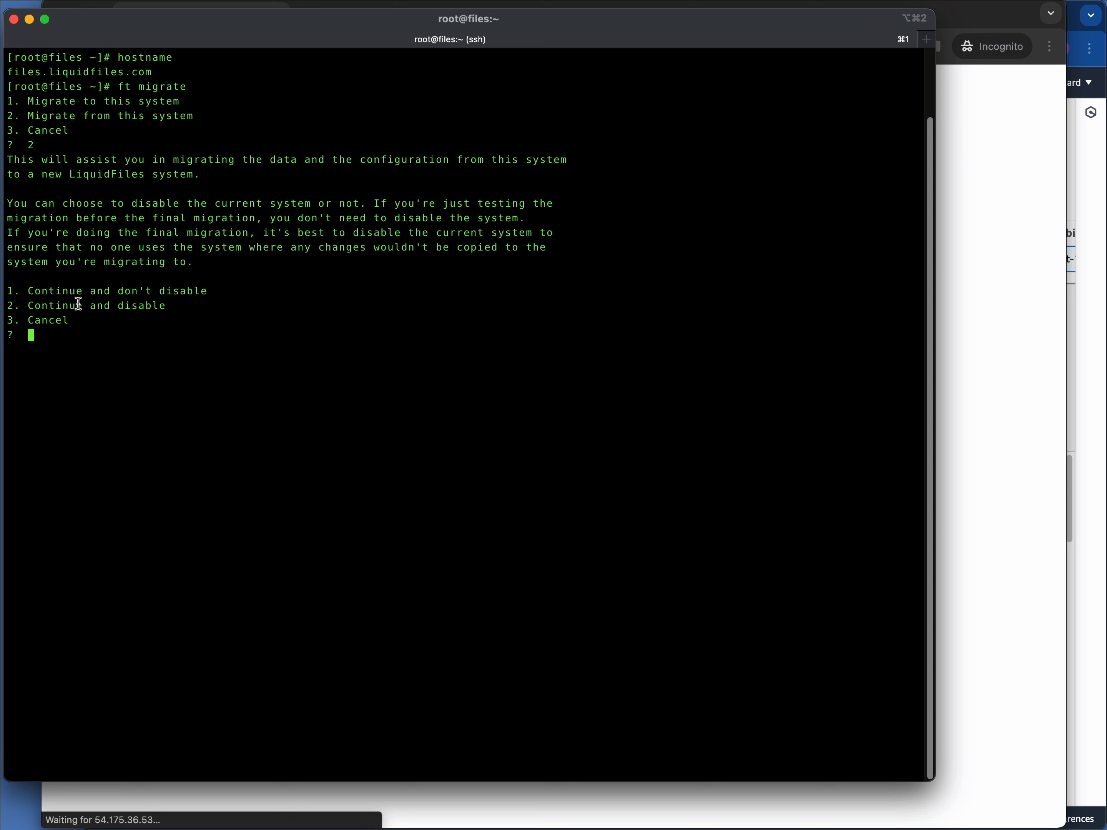
{"action": "type", "text": "2"}
{"action": "key", "text": "Return"}
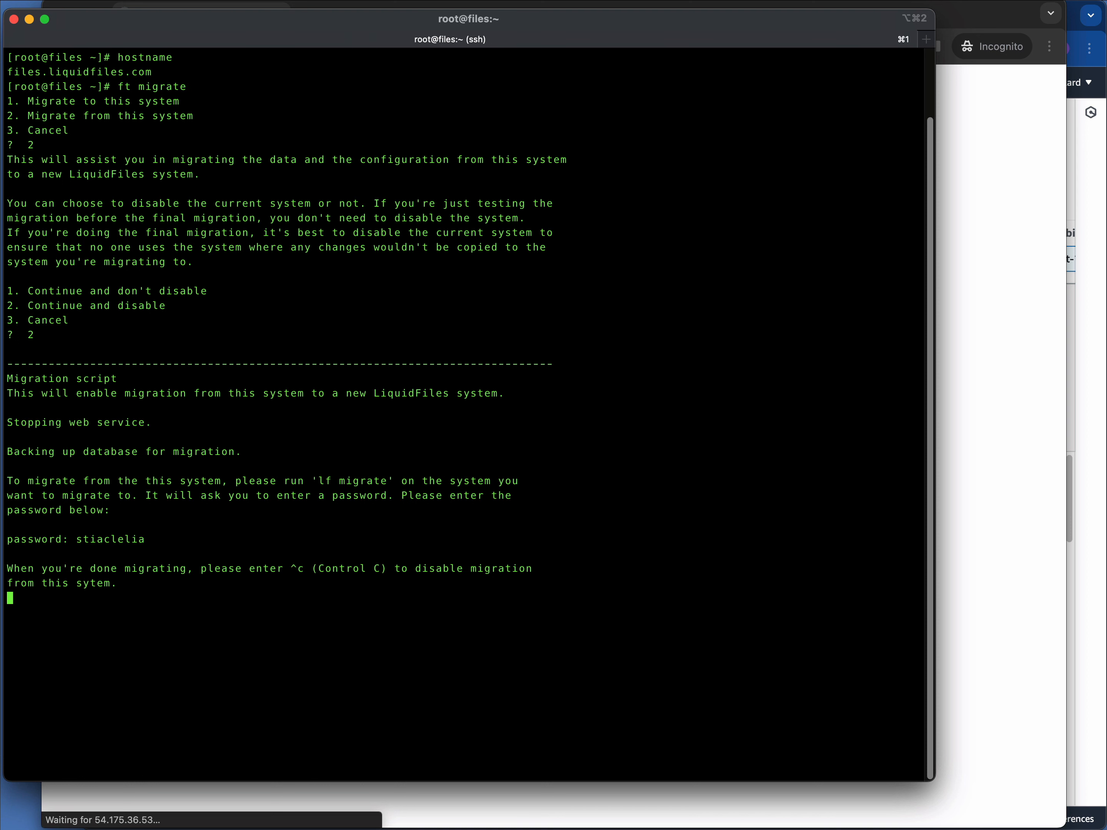
{"action": "double_click", "coordinate": [118, 540]}
{"action": "right_click", "coordinate": [118, 540]}
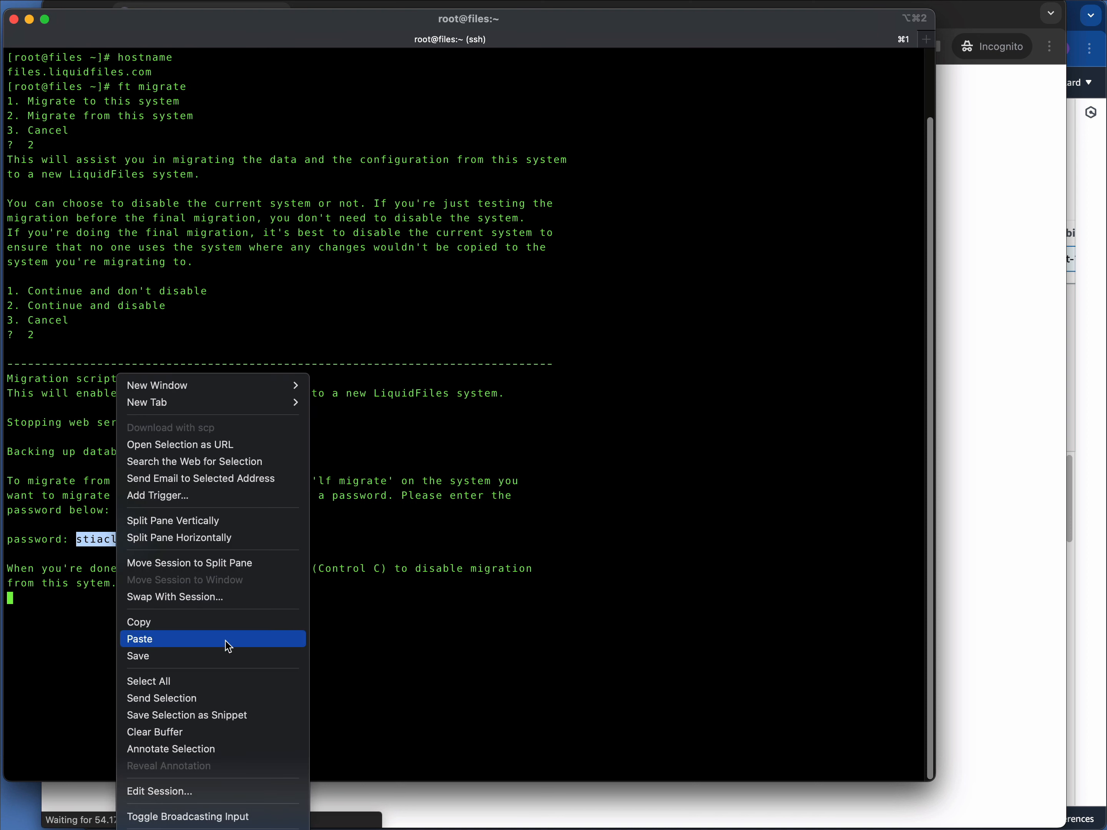
{"action": "left_click", "coordinate": [232, 622]}
{"action": "left_click", "coordinate": [353, 585]}
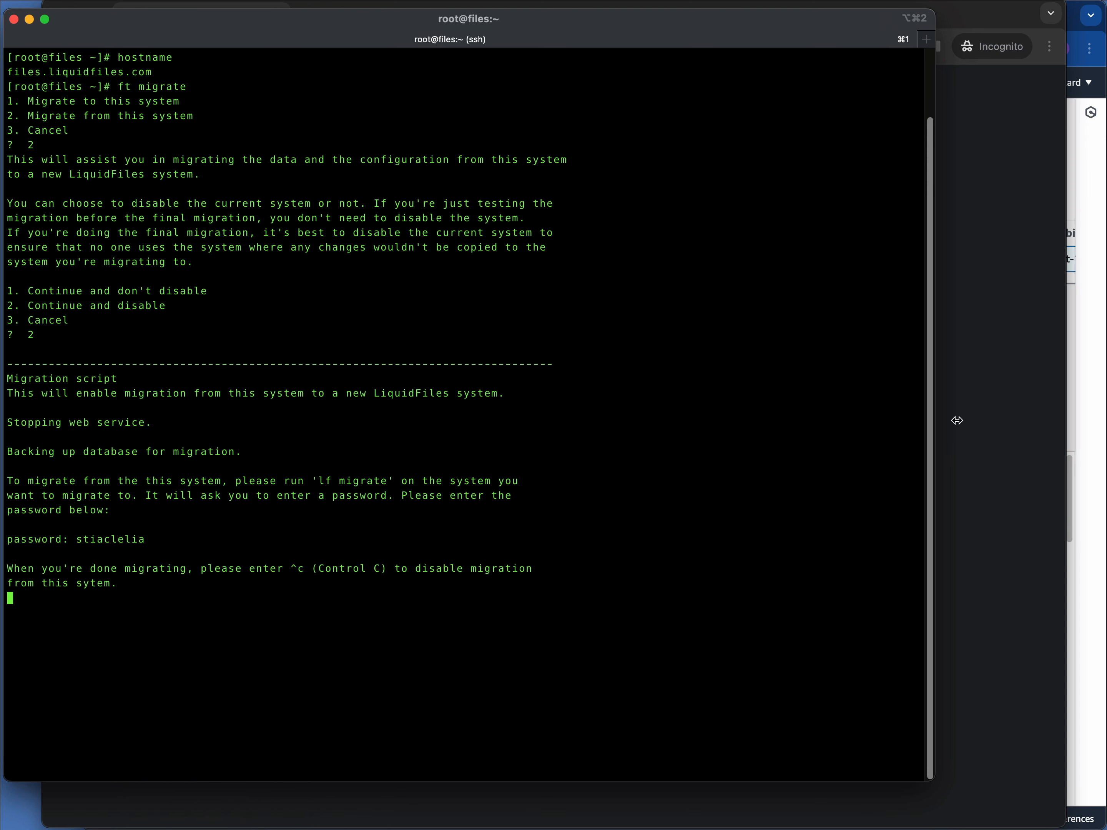
Return to the Incognito window, proceed past the certificate warning for 54.175.36.53 and open the migration from another LiquidFiles system
{"action": "left_click", "coordinate": [1024, 421]}
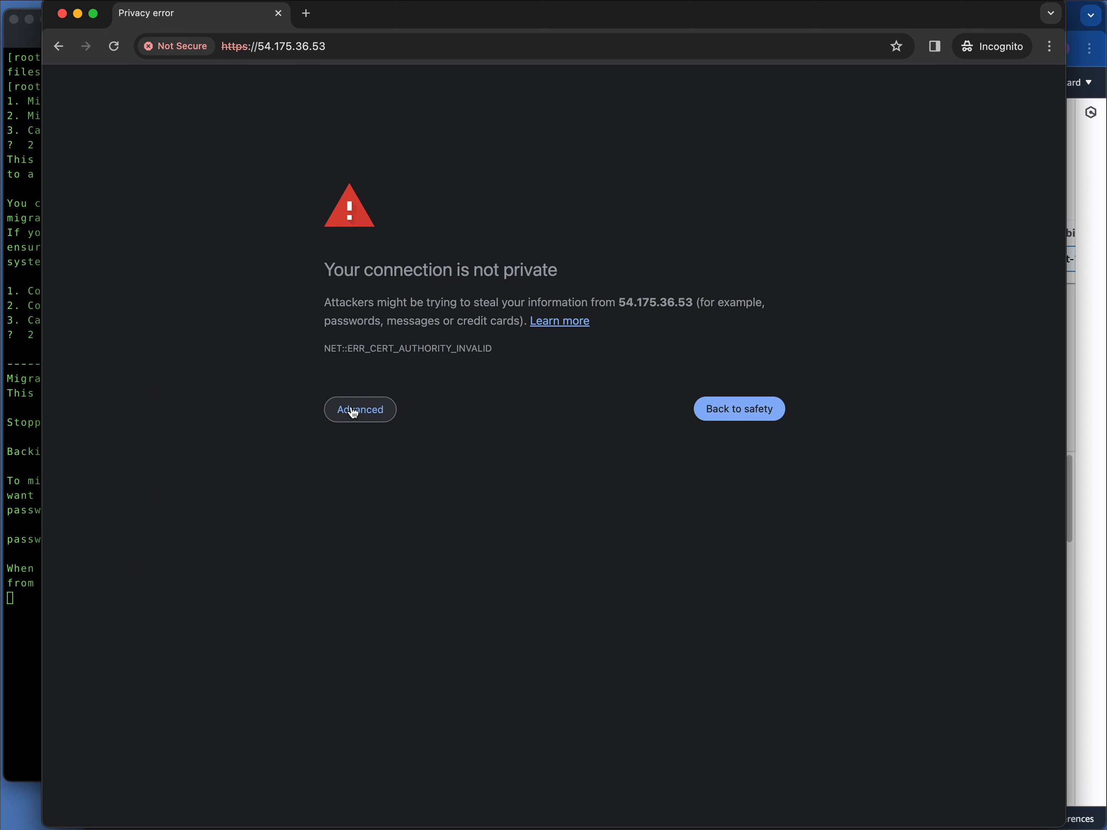
{"action": "left_click", "coordinate": [371, 414]}
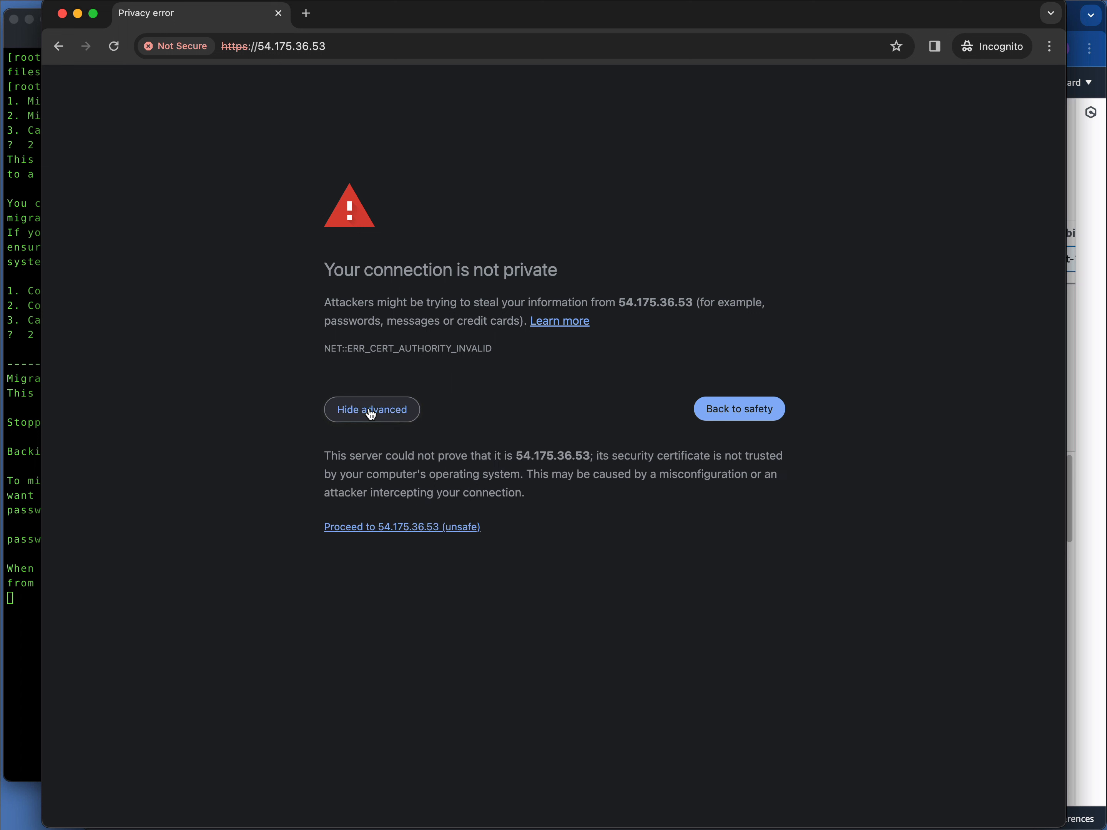
{"action": "left_click", "coordinate": [423, 531]}
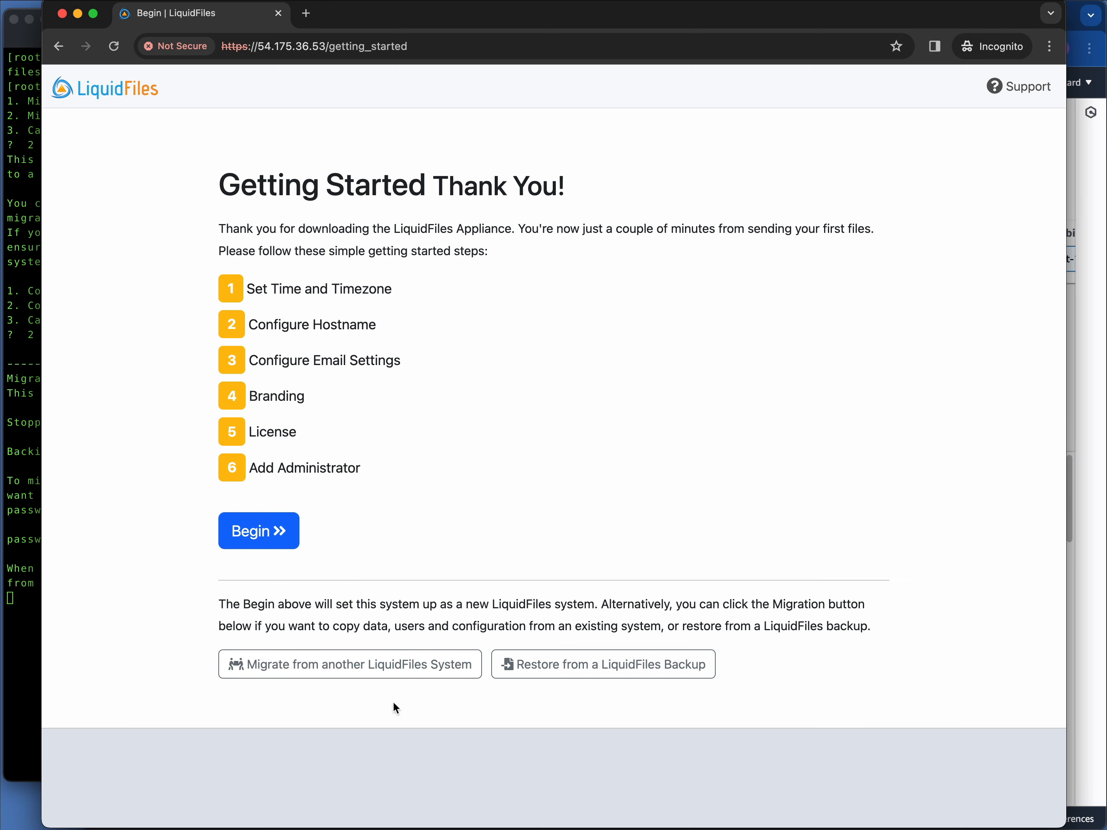
{"action": "left_click", "coordinate": [384, 669]}
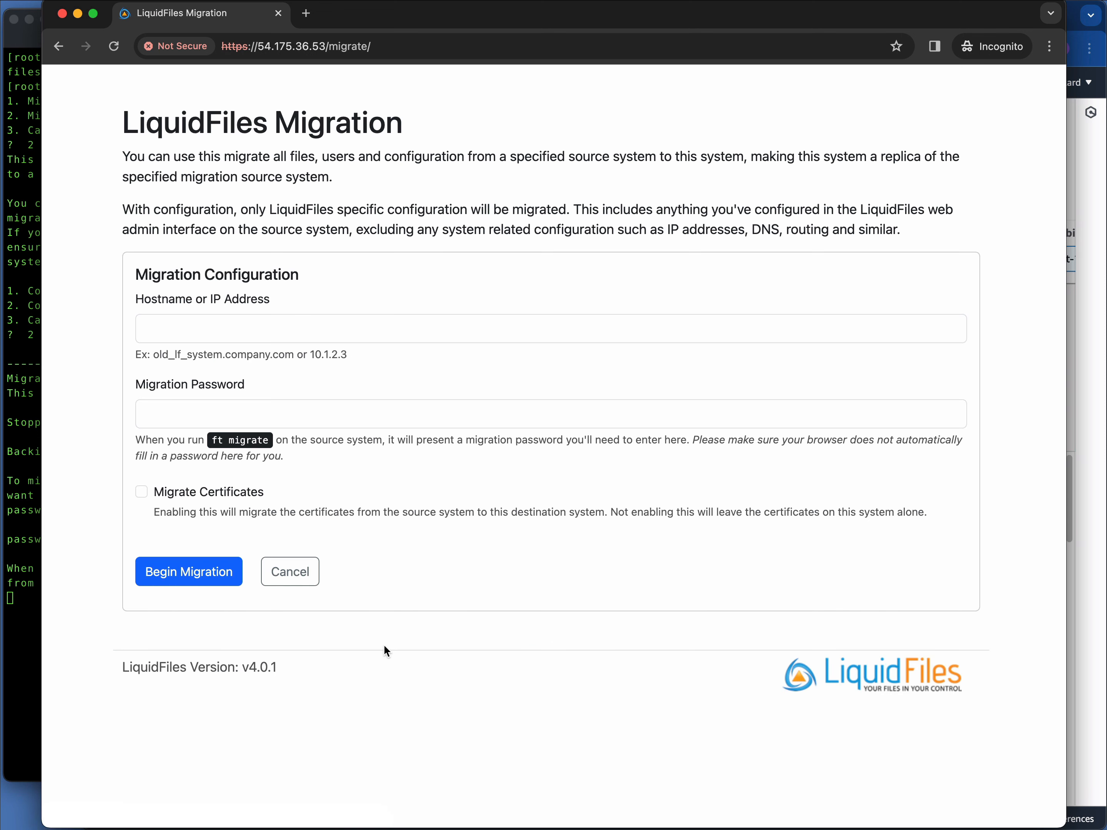
Enter files.liquidfiles.com as the source hostname, paste the migration password and compare it with the one in the terminal
{"action": "left_click", "coordinate": [289, 329]}
{"action": "type", "text": "f"}
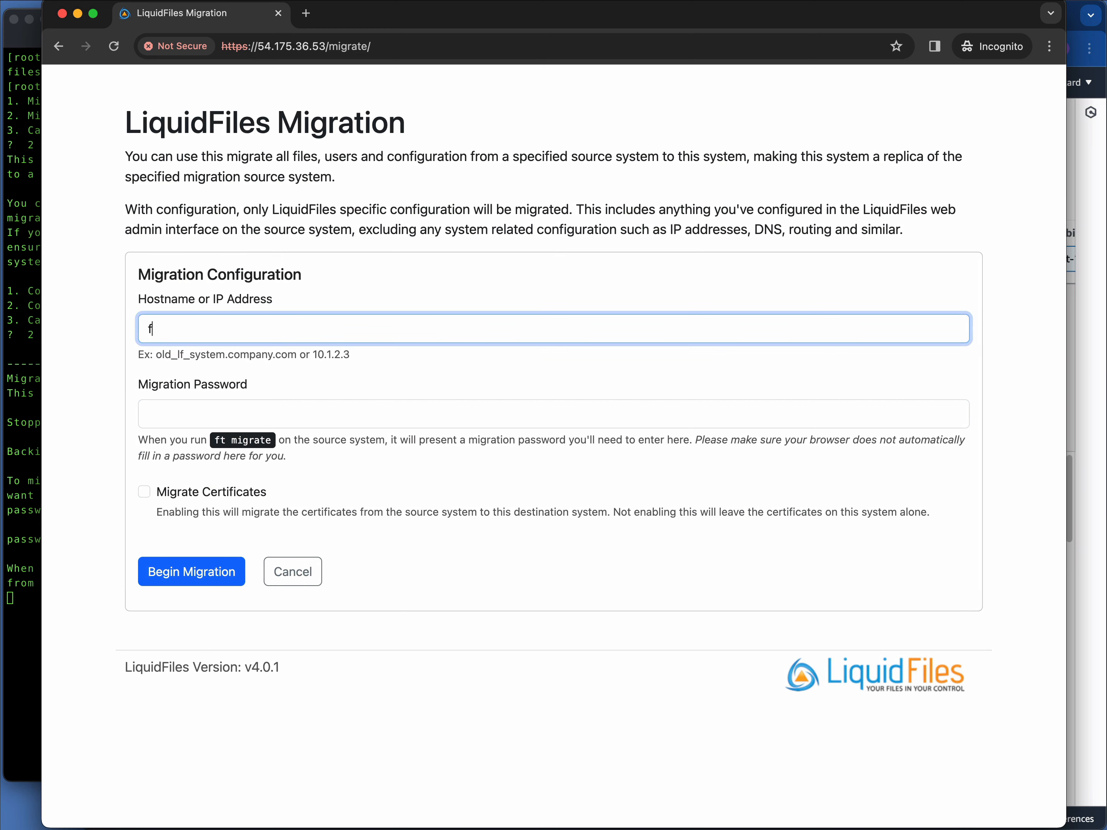
{"action": "type", "text": "iles.liquidfiles.com"}
{"action": "key", "text": "Tab"}
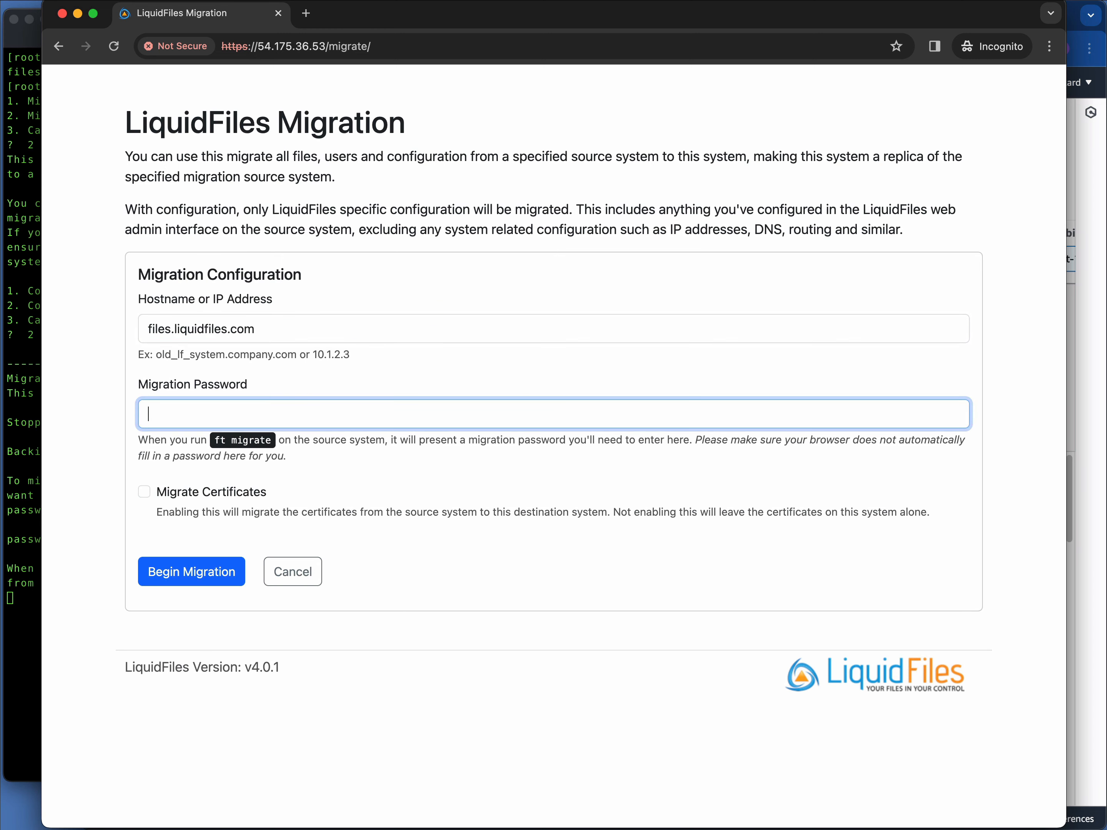
{"action": "right_click", "coordinate": [209, 415]}
{"action": "left_click", "coordinate": [263, 520]}
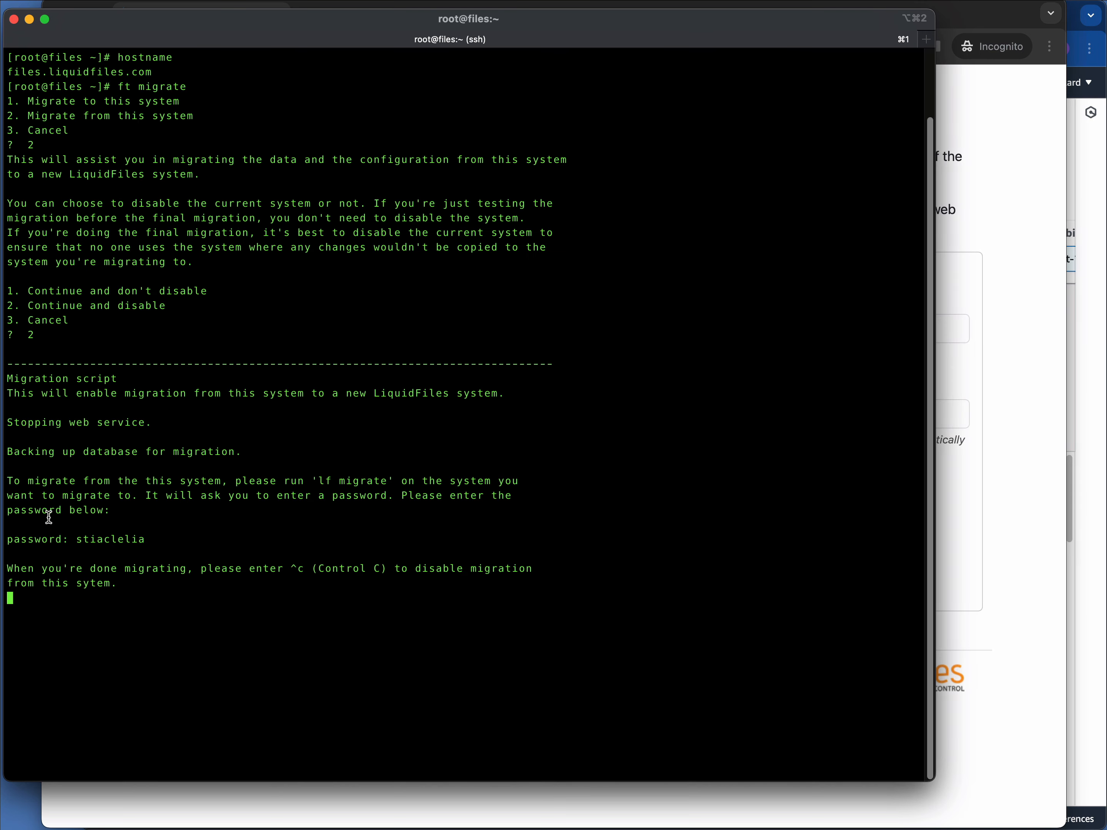
{"action": "left_click", "coordinate": [18, 520]}
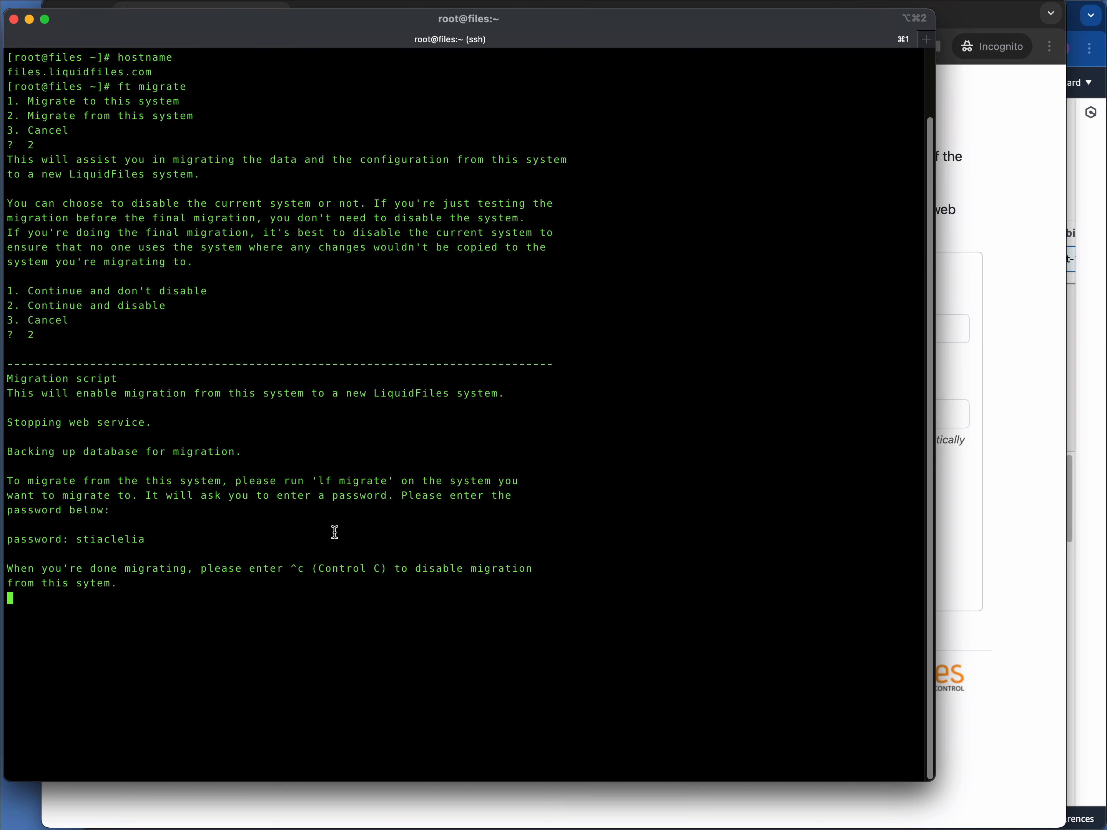
Return to the migration form, enable Migrate Certificates and begin the migration
{"action": "left_click", "coordinate": [981, 452]}
{"action": "left_click", "coordinate": [145, 489]}
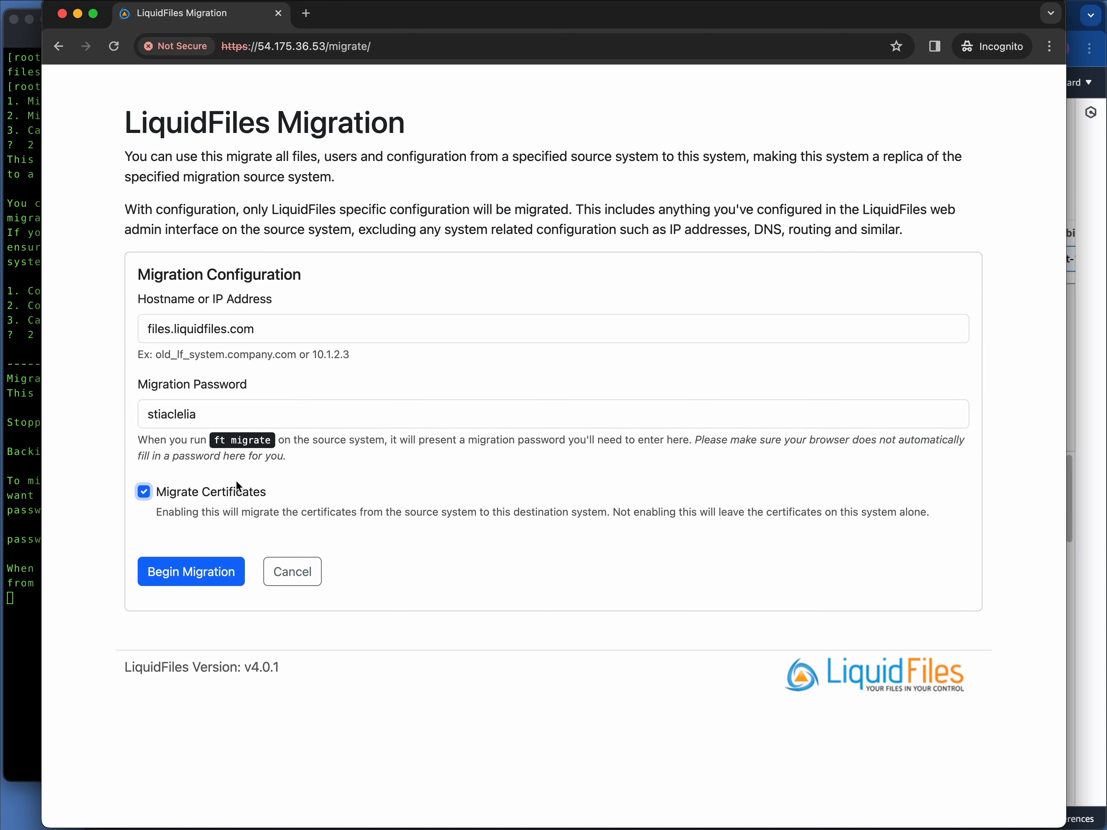
{"action": "left_click", "coordinate": [206, 573]}
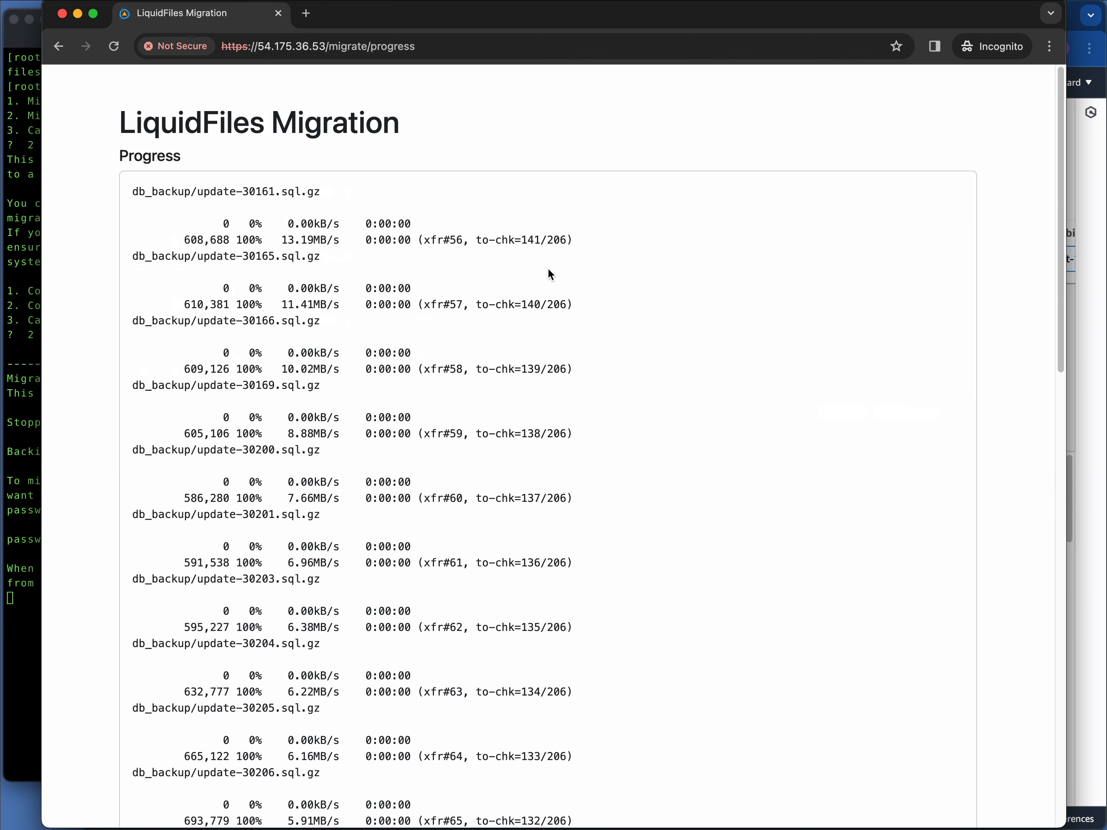
Proceed past the new certificate warning to continue from the completed migration, and switch to the AWS console window
{"action": "scroll", "coordinate": [552, 274], "scroll_direction": "down", "scroll_amount": 15}
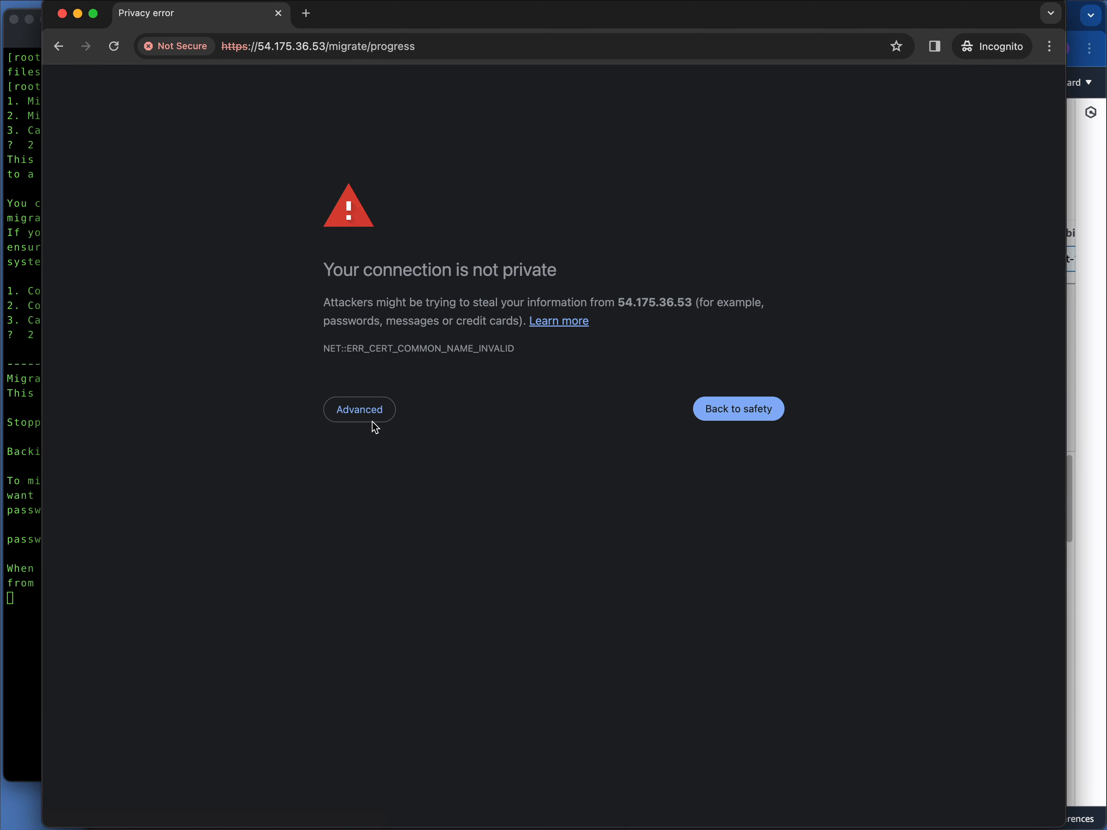
{"action": "left_click", "coordinate": [360, 416]}
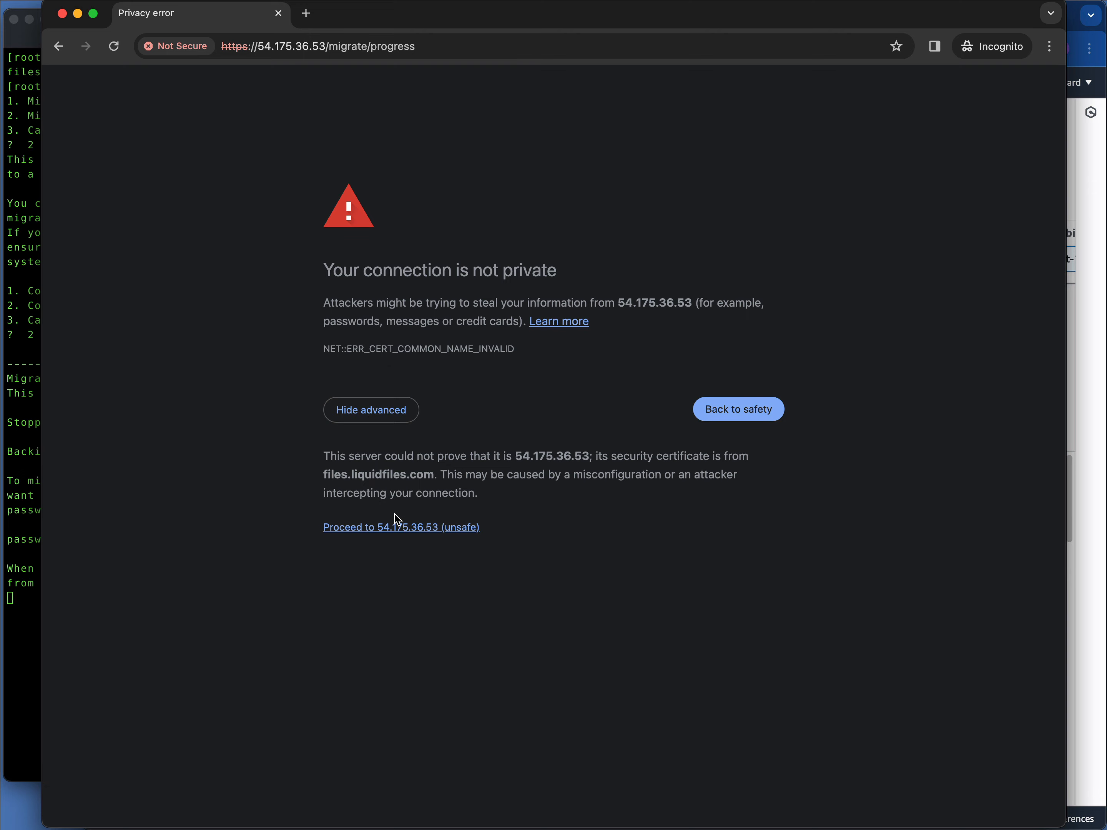
{"action": "left_click", "coordinate": [399, 526]}
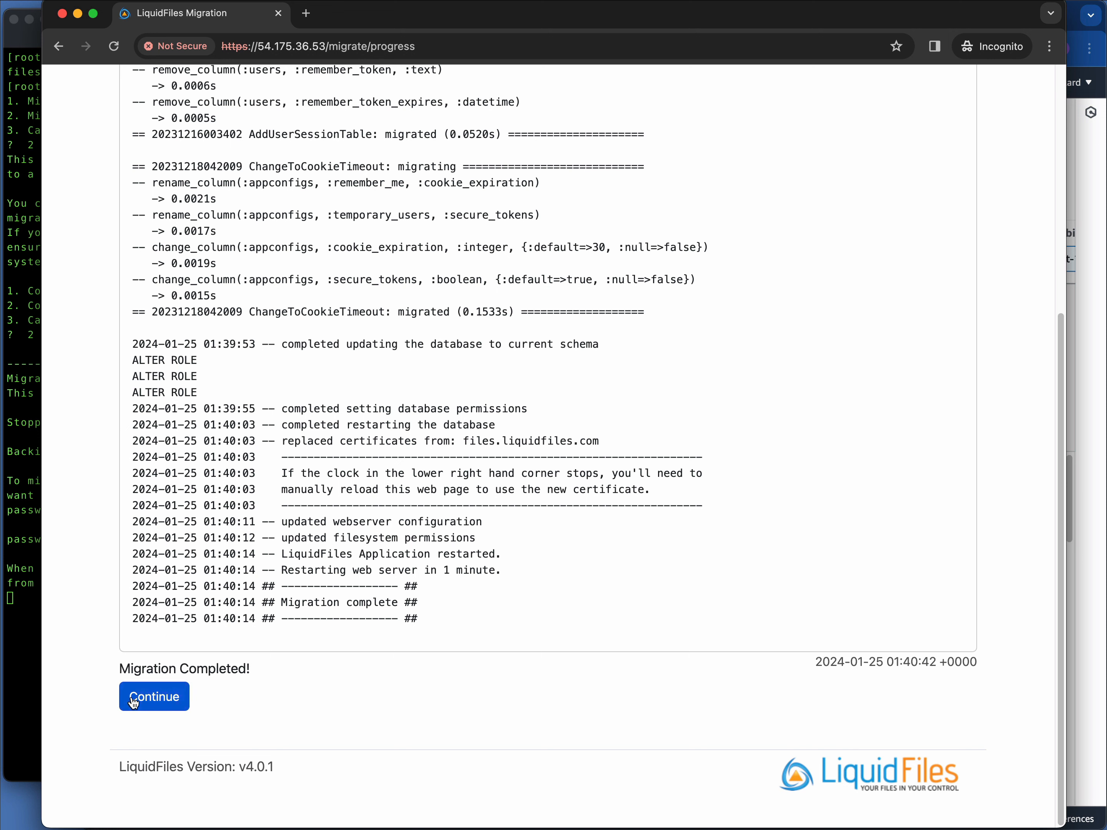
{"action": "left_click", "coordinate": [166, 698]}
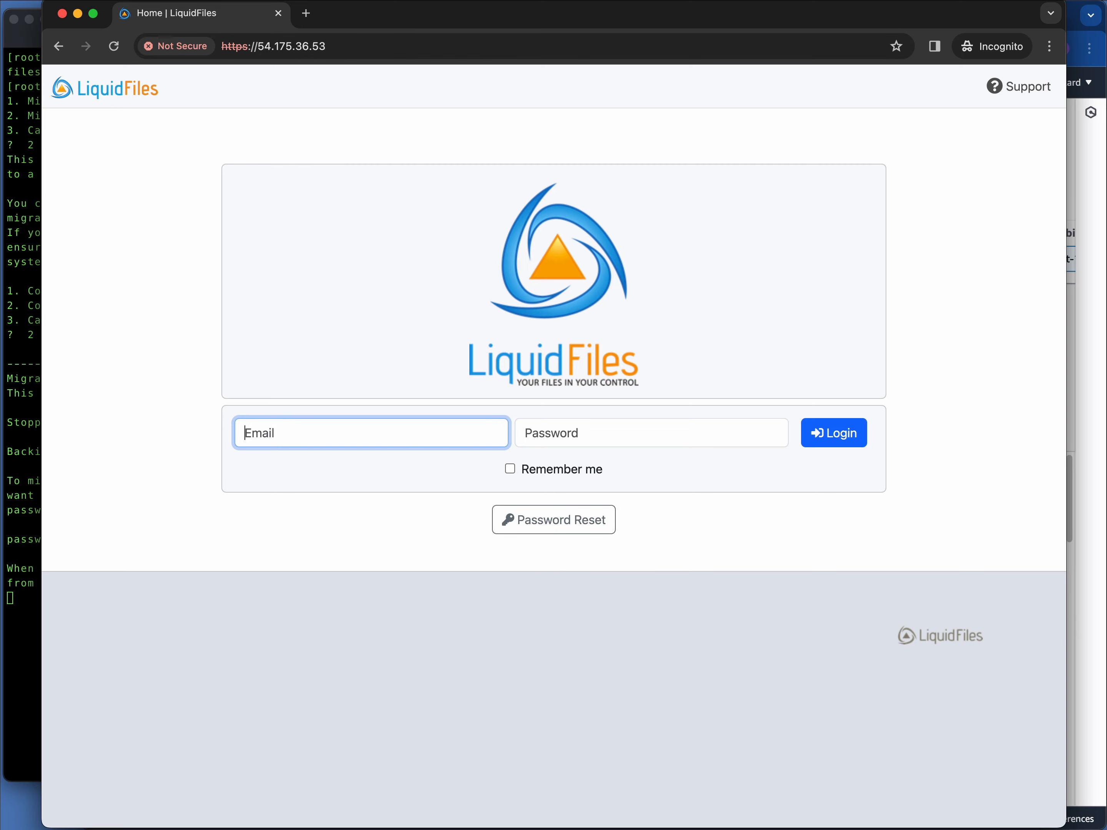
{"action": "left_click", "coordinate": [1096, 438]}
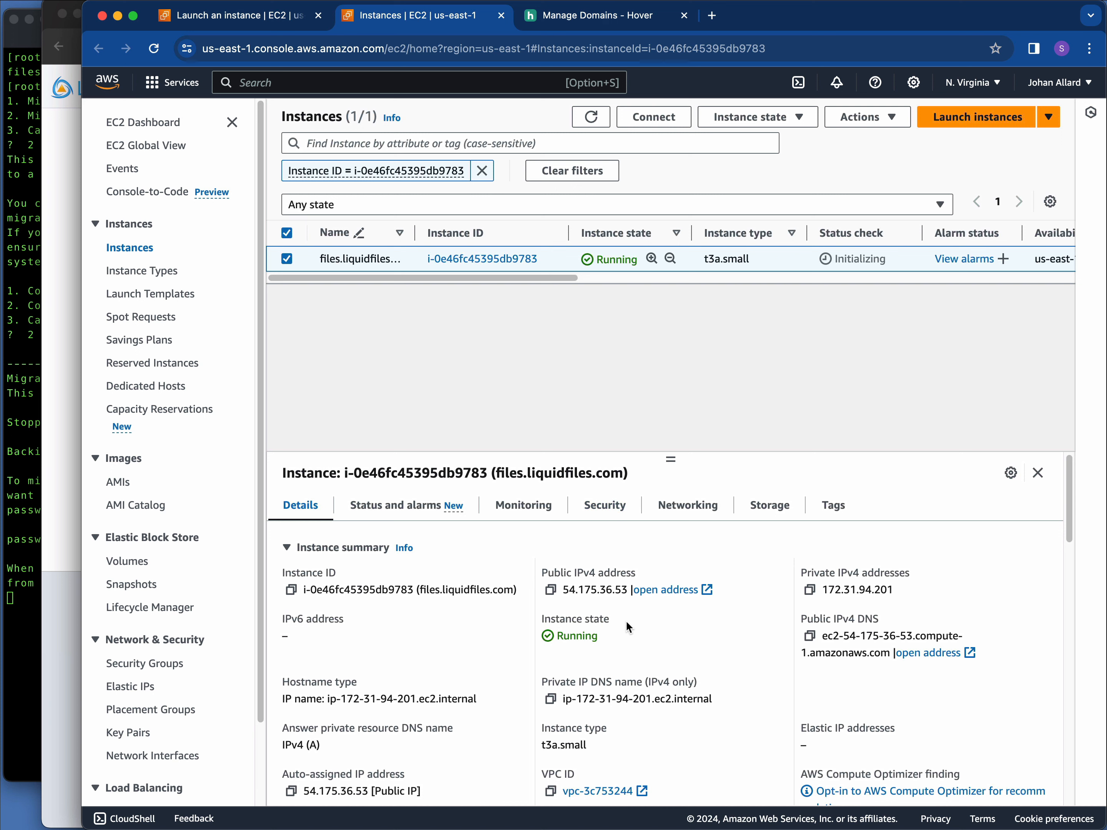
{"action": "left_click", "coordinate": [874, 121]}
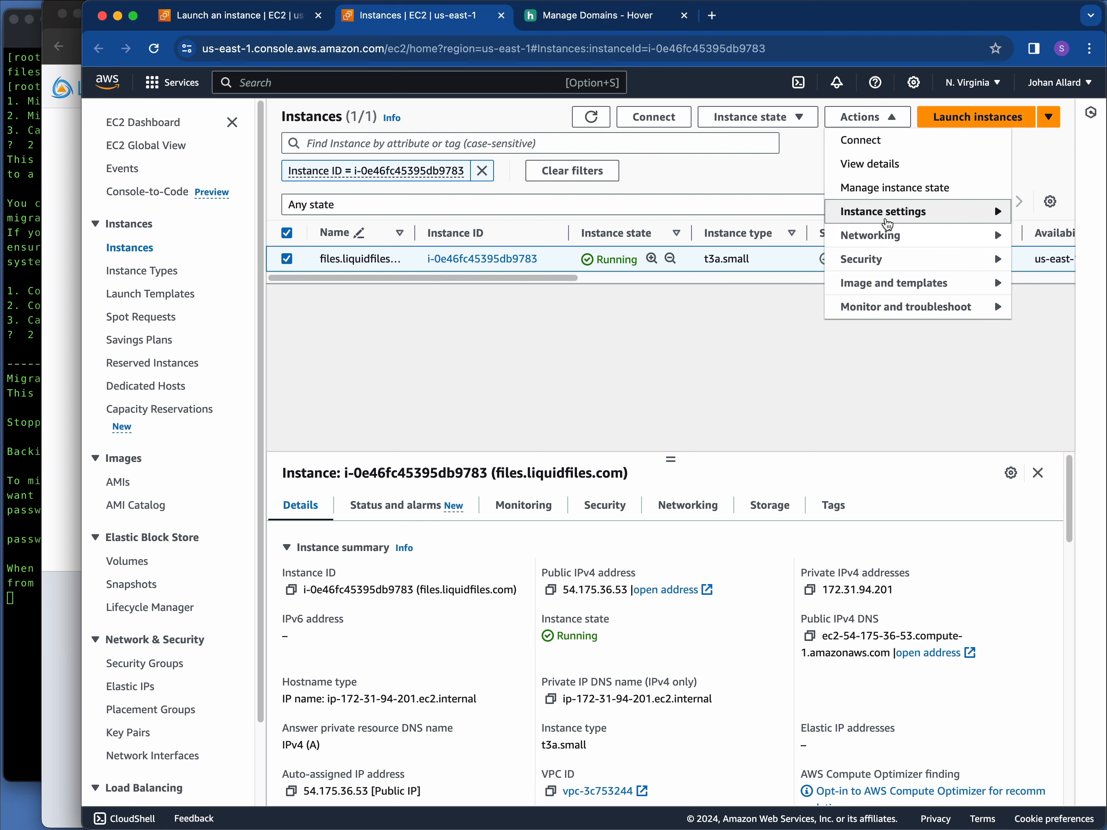
{"action": "left_click", "coordinate": [887, 217]}
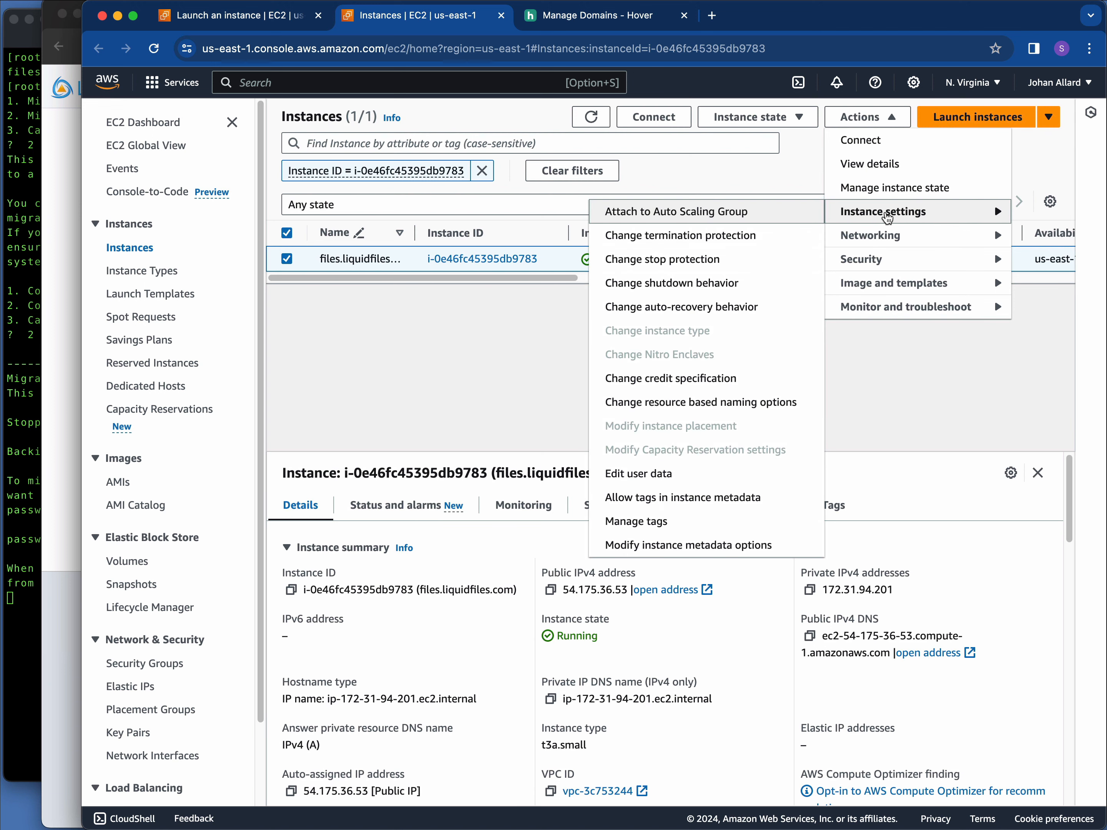
{"action": "left_click", "coordinate": [507, 369]}
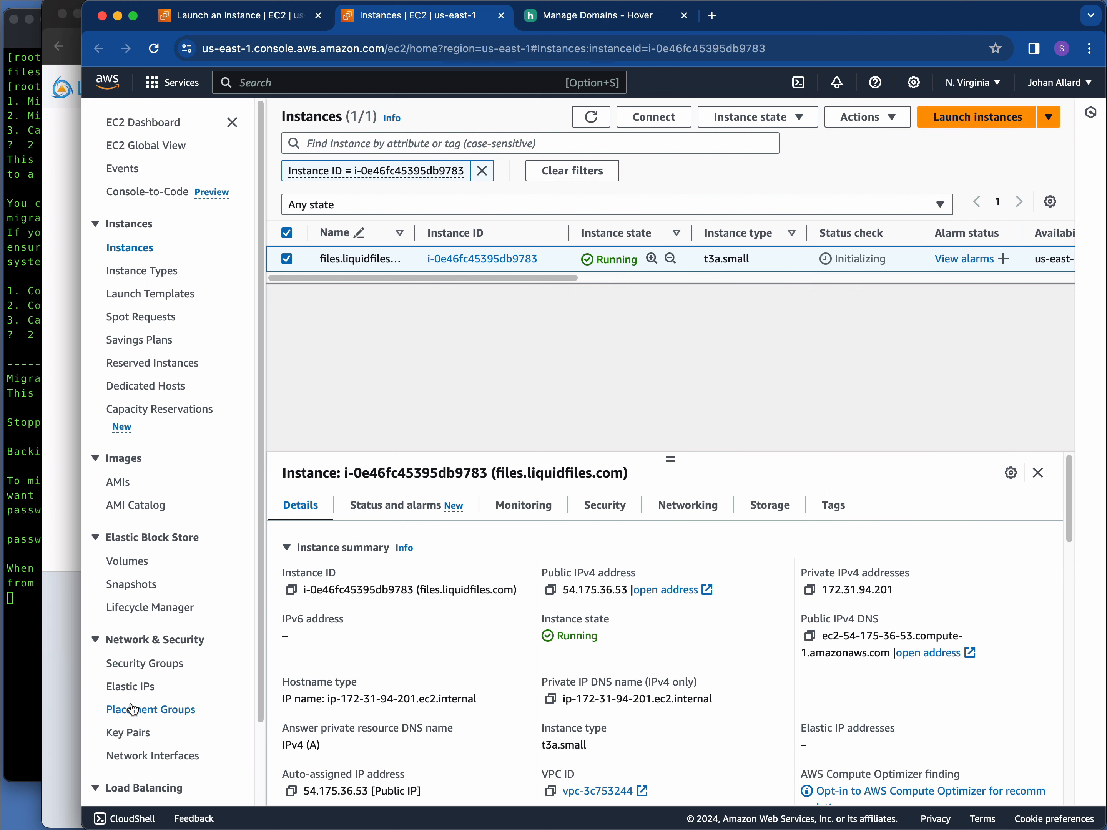
Associate the files.liquidfiles.com Elastic IP address 44.219.36.83 with the instance i-0e46fc45395db9783
{"action": "left_click", "coordinate": [131, 686]}
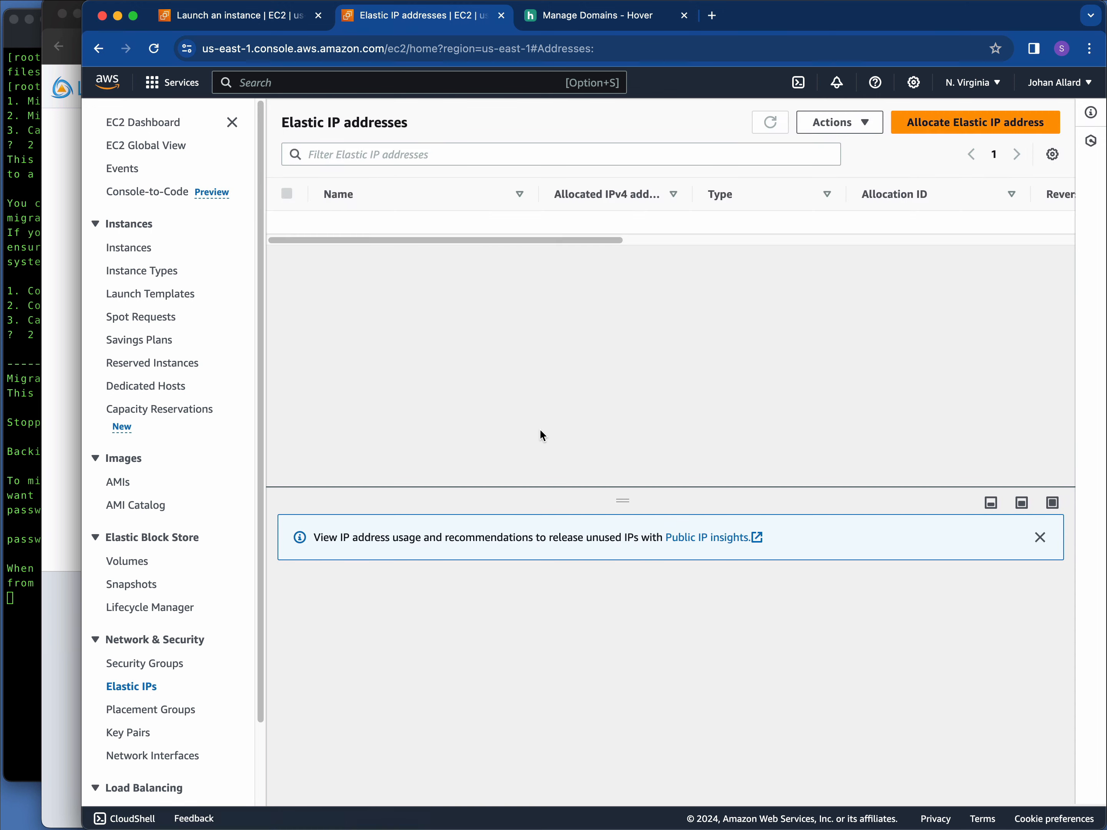
{"action": "left_click", "coordinate": [867, 123]}
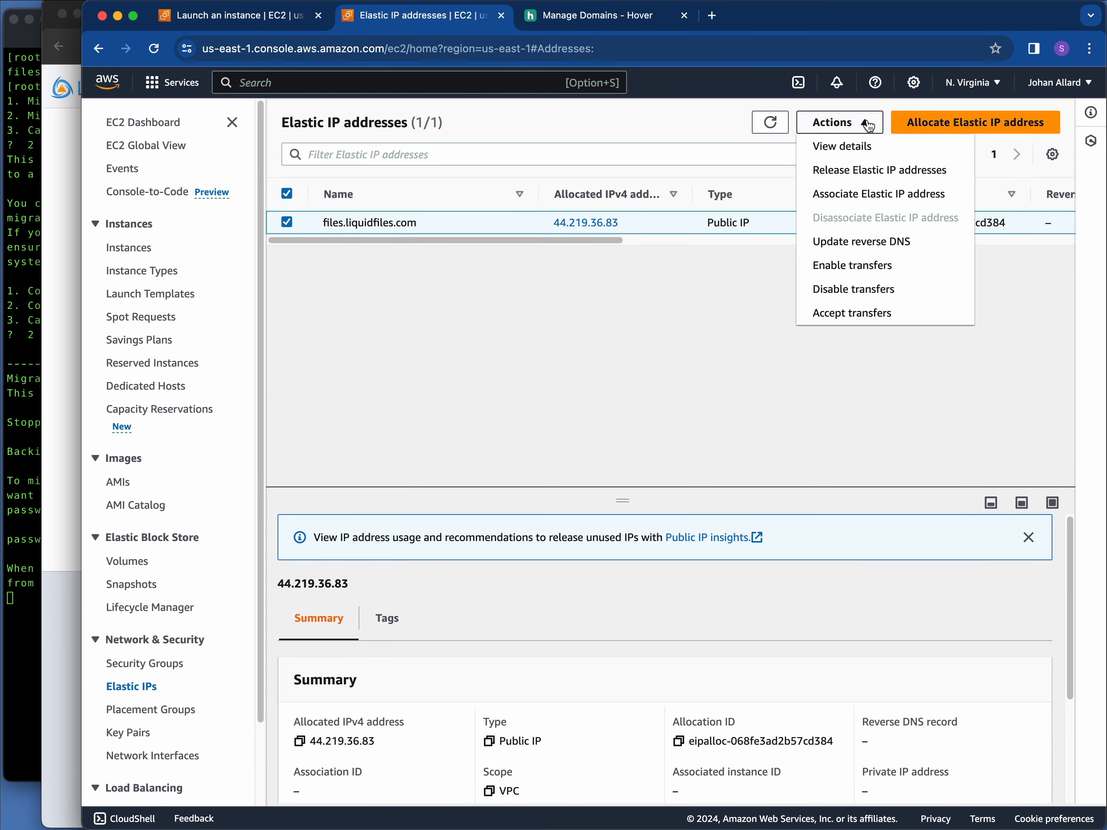
{"action": "left_click", "coordinate": [858, 194]}
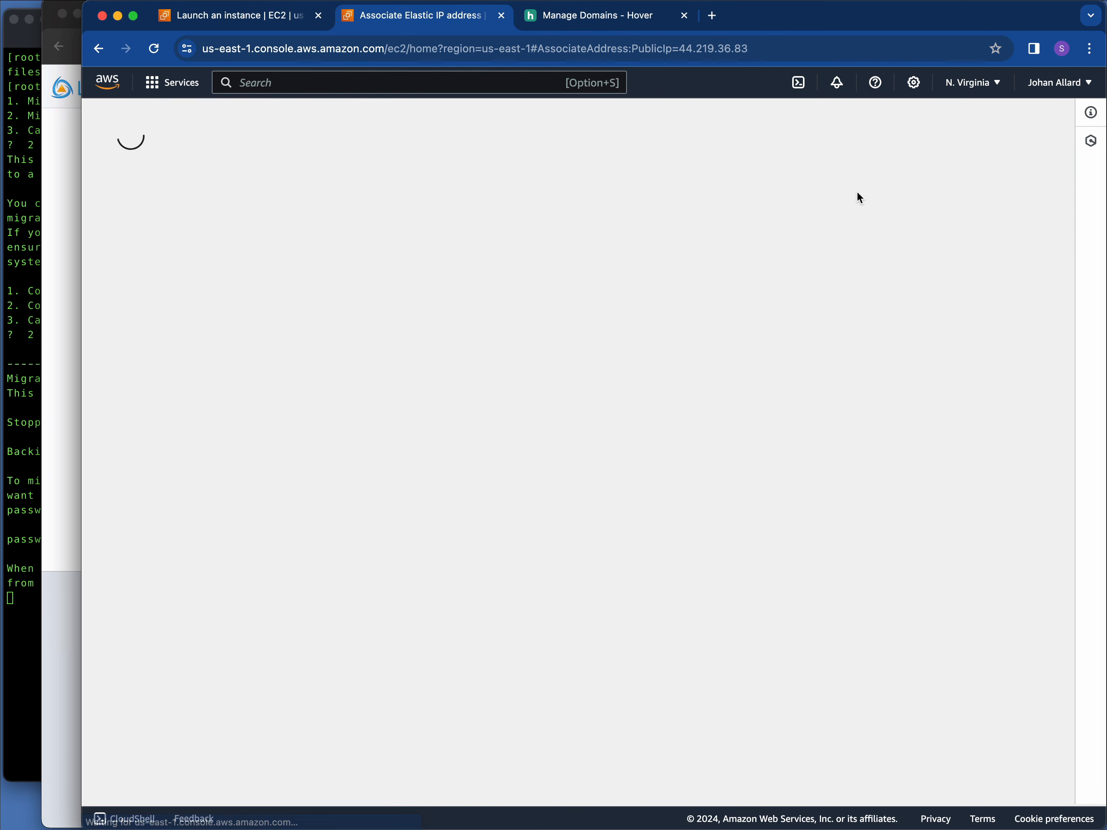
{"action": "left_click", "coordinate": [358, 497]}
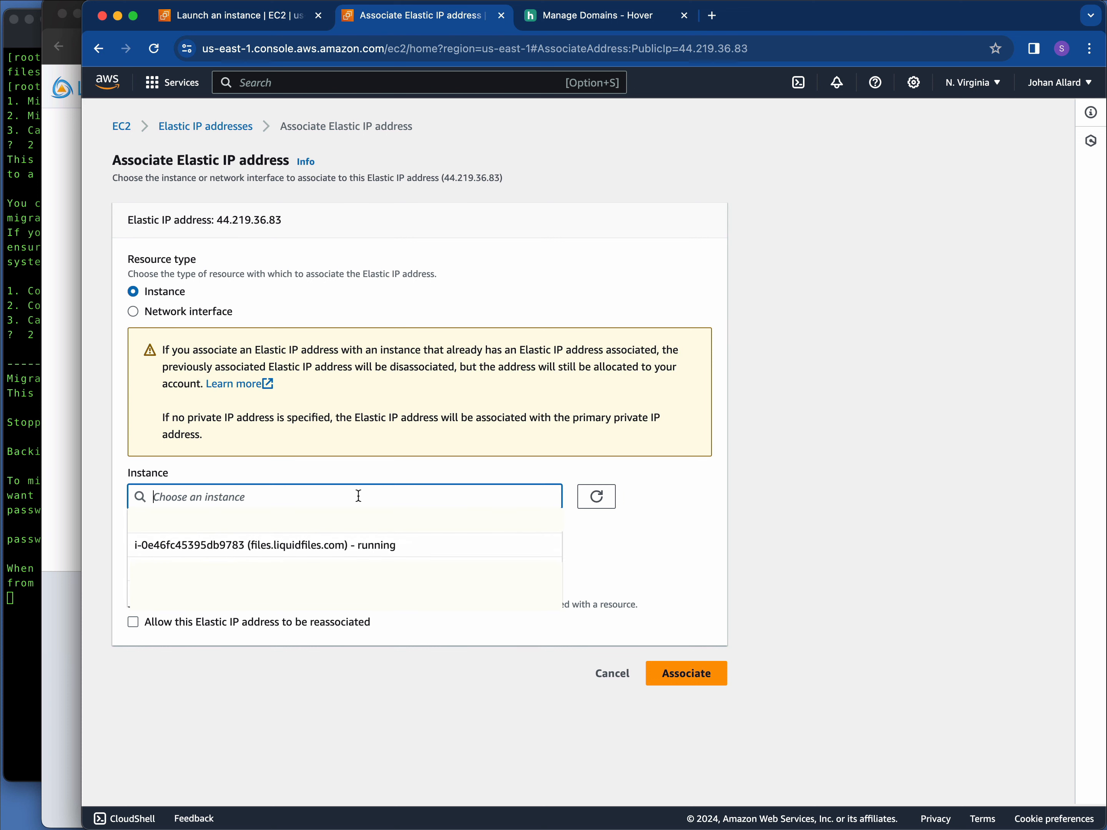
{"action": "left_click", "coordinate": [407, 549]}
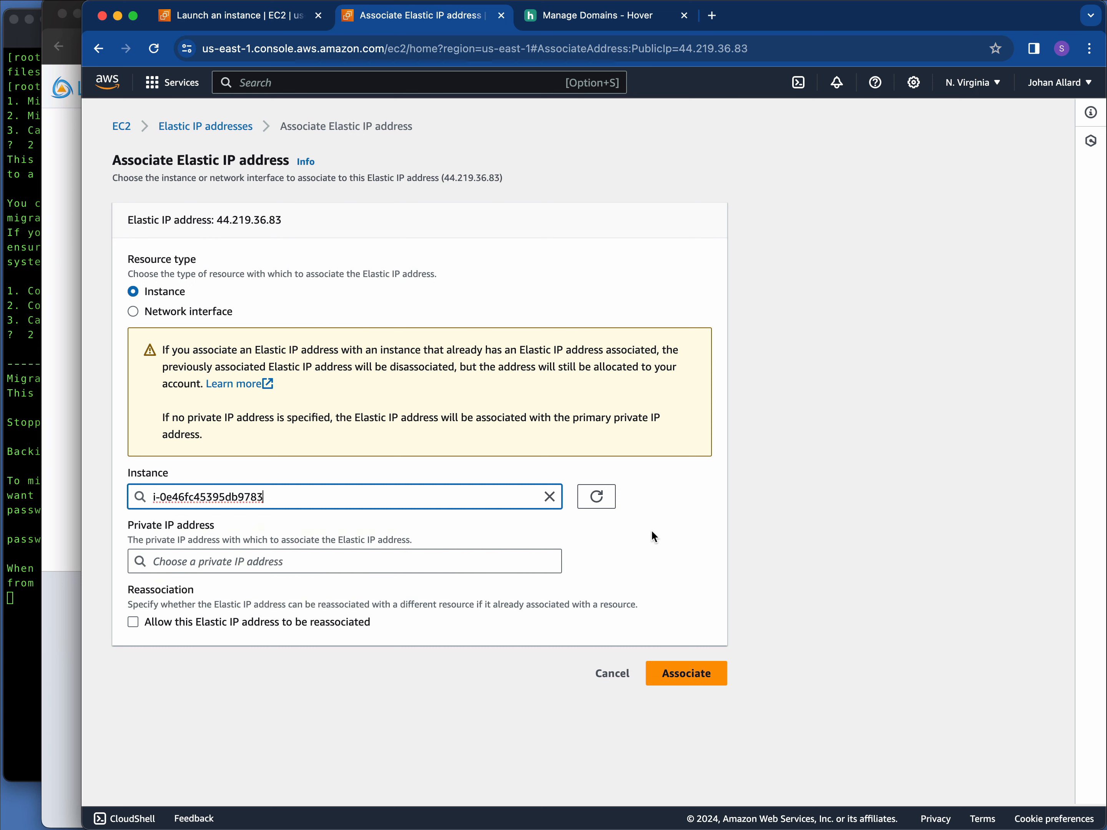
{"action": "left_click", "coordinate": [710, 674]}
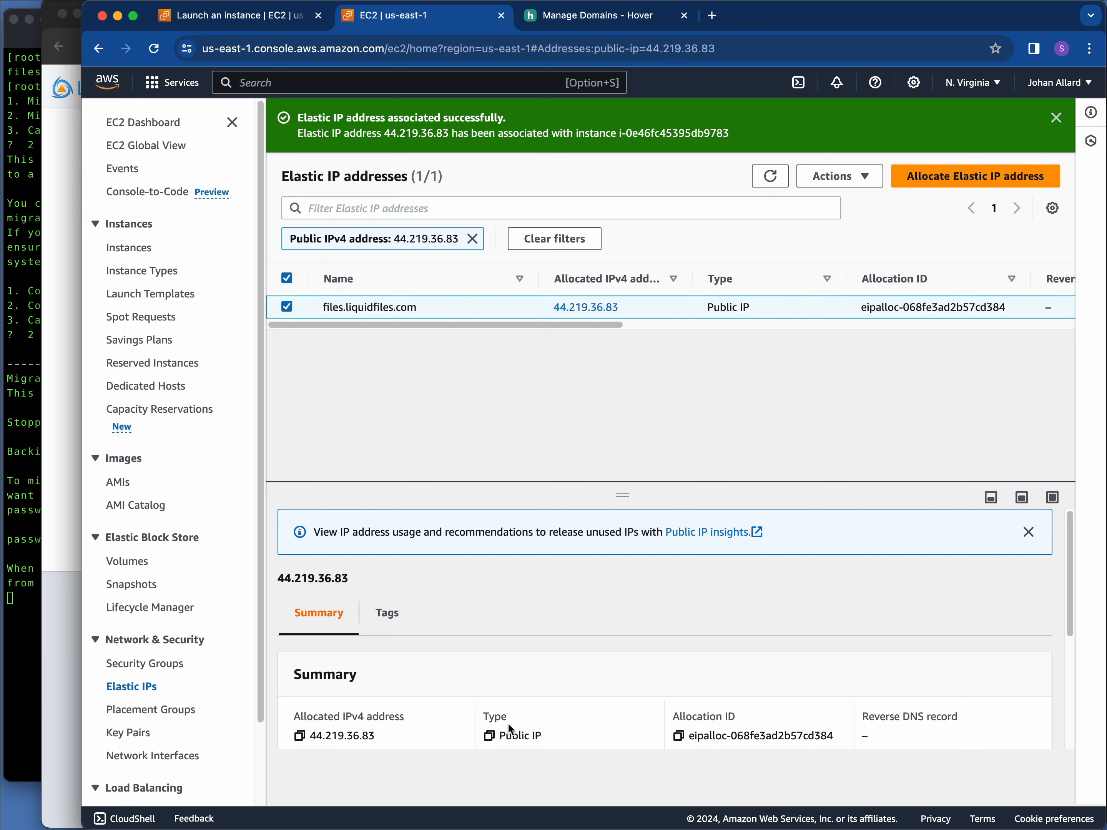
Copy the Elastic IP address, switch to Hover, and save 44.219.36.83 as the IP address of the files A record
{"action": "left_click", "coordinate": [299, 735]}
{"action": "left_click", "coordinate": [617, 17]}
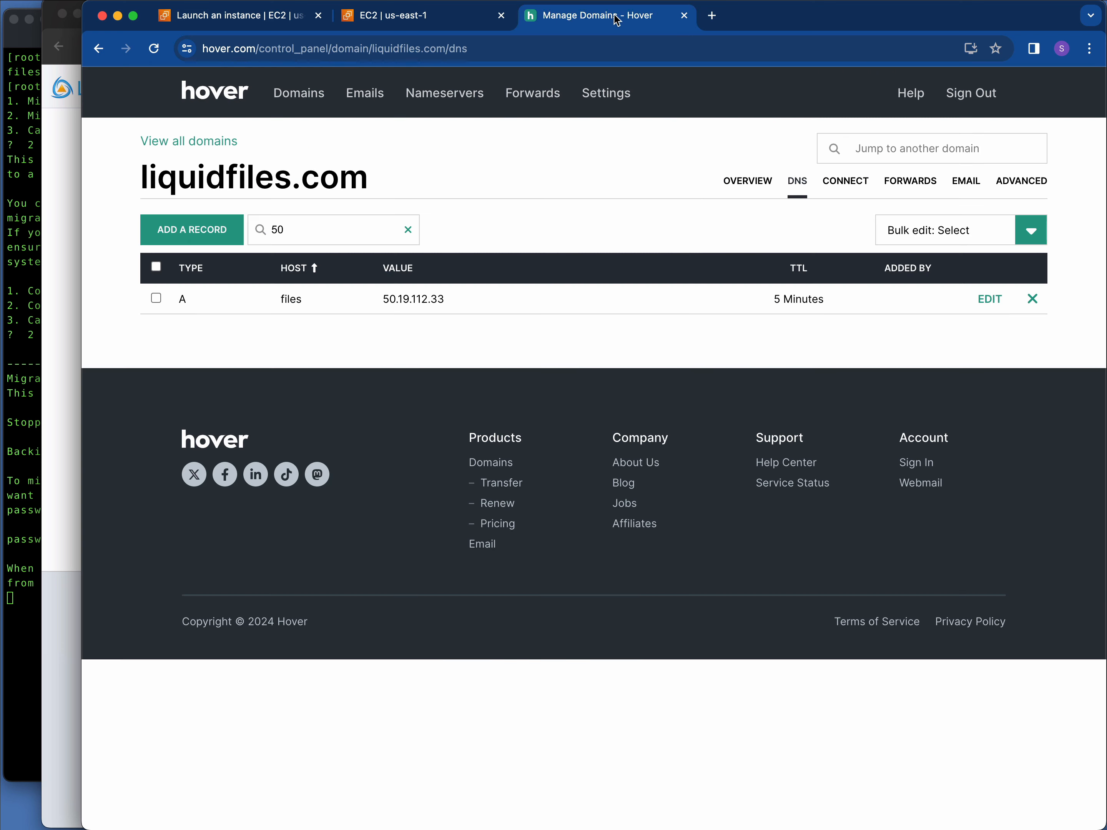
{"action": "left_click", "coordinate": [983, 303]}
{"action": "triple_click", "coordinate": [462, 355]}
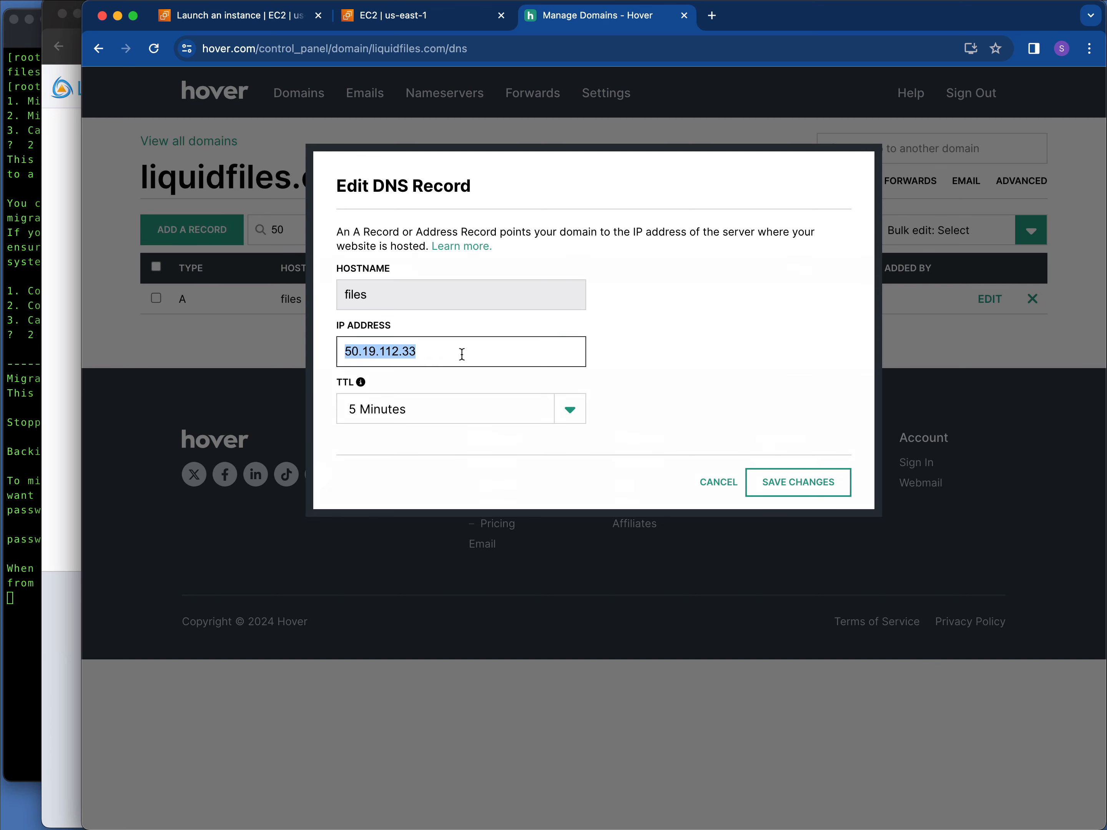
{"action": "key", "text": "super+v"}
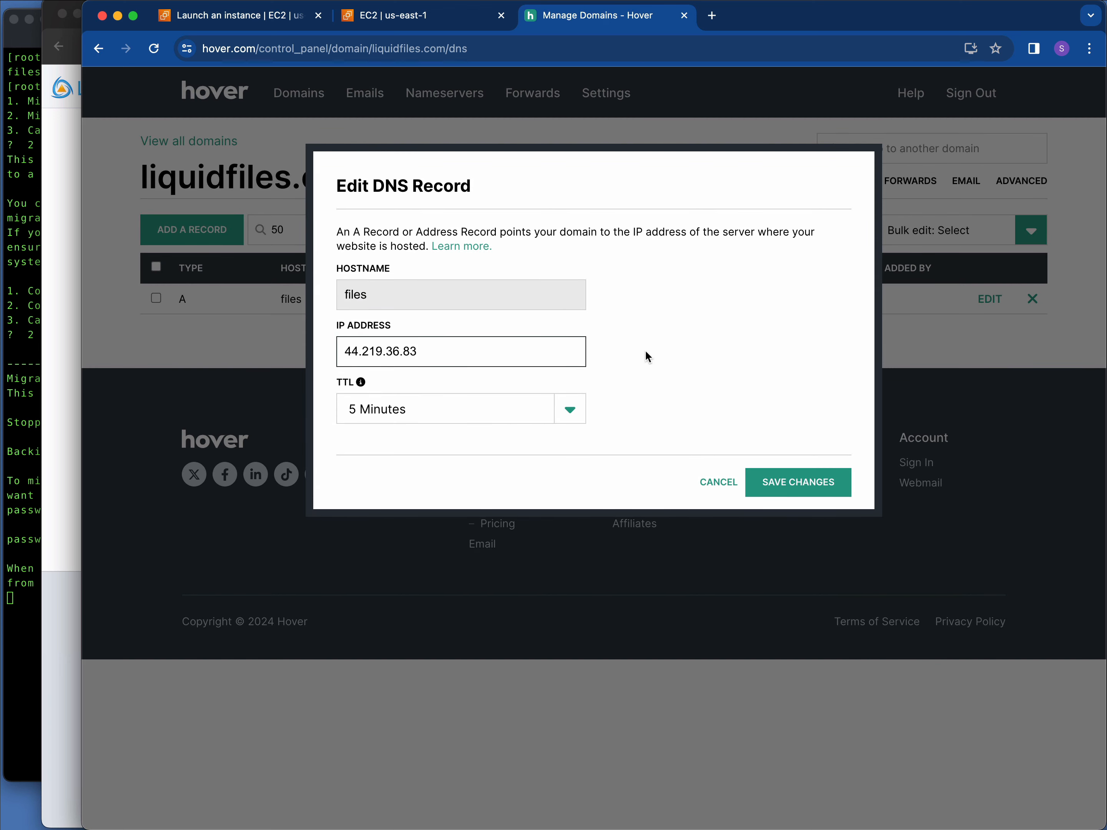
{"action": "left_click", "coordinate": [804, 484]}
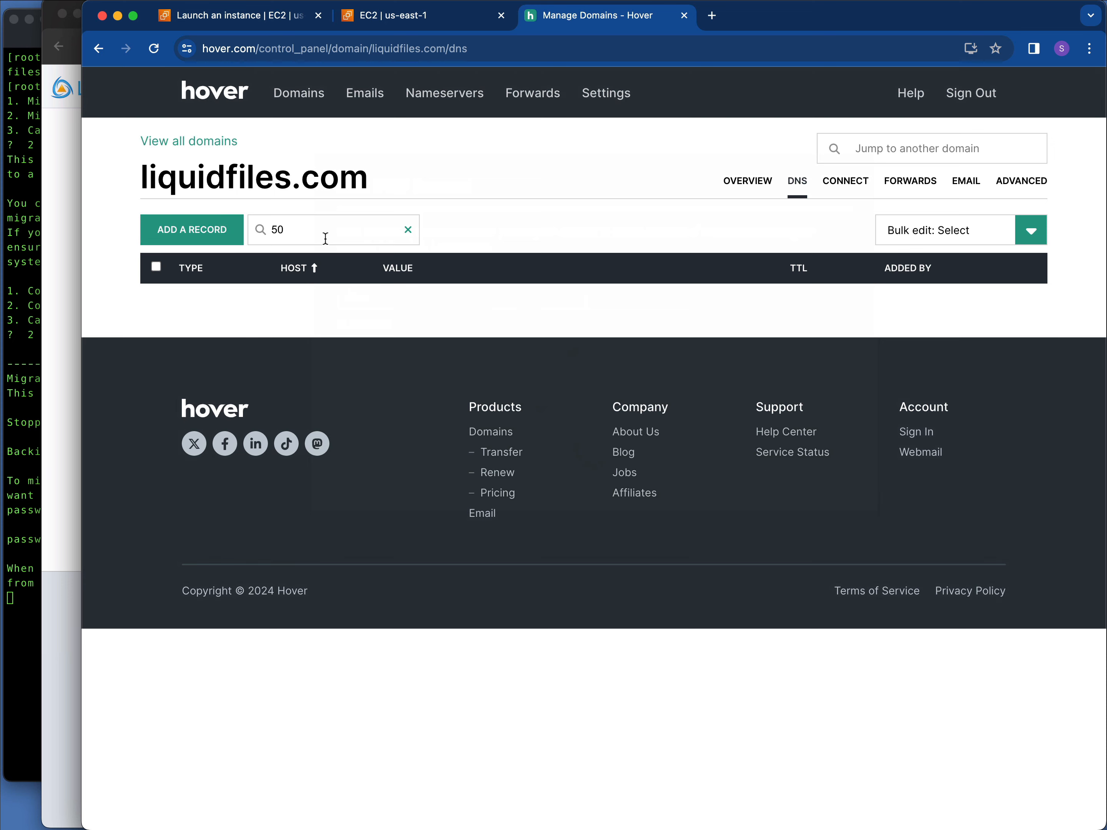
Filter the DNS records by 44 to check the files record, and return to the AWS console to examine the Elastic IP's summary
{"action": "triple_click", "coordinate": [327, 234]}
{"action": "type", "text": "44"}
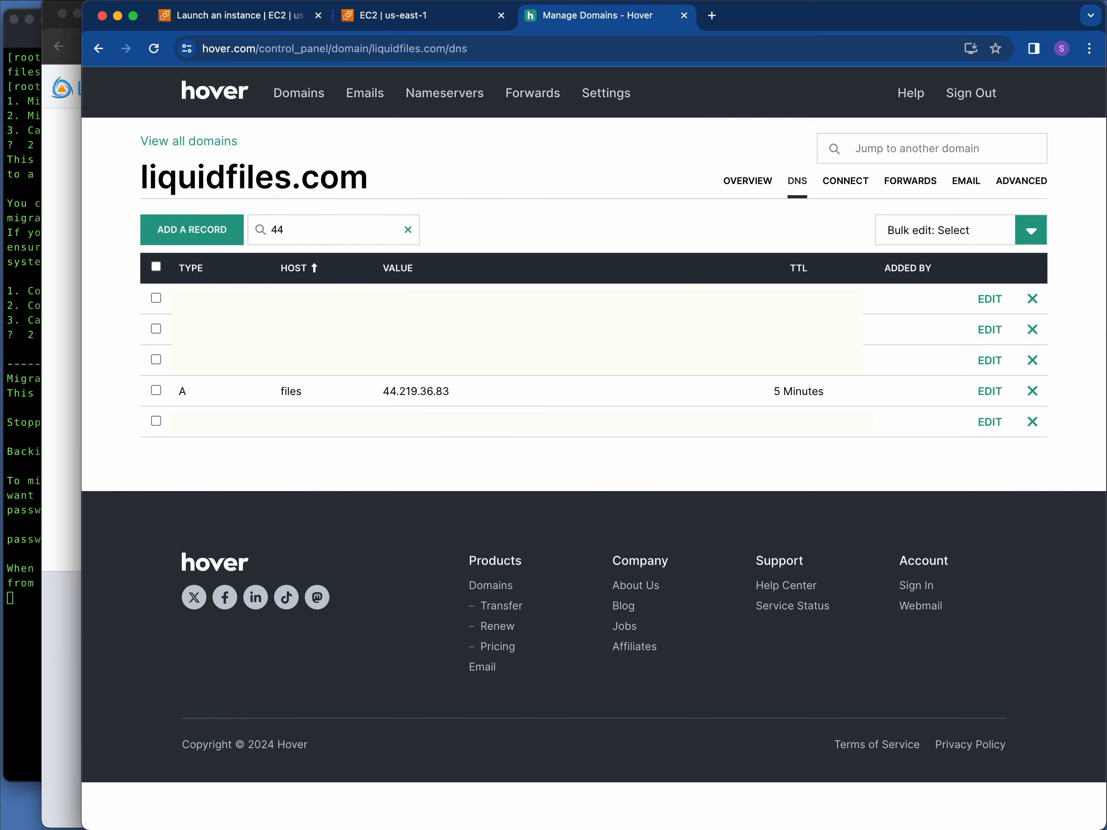
{"action": "left_click", "coordinate": [457, 19]}
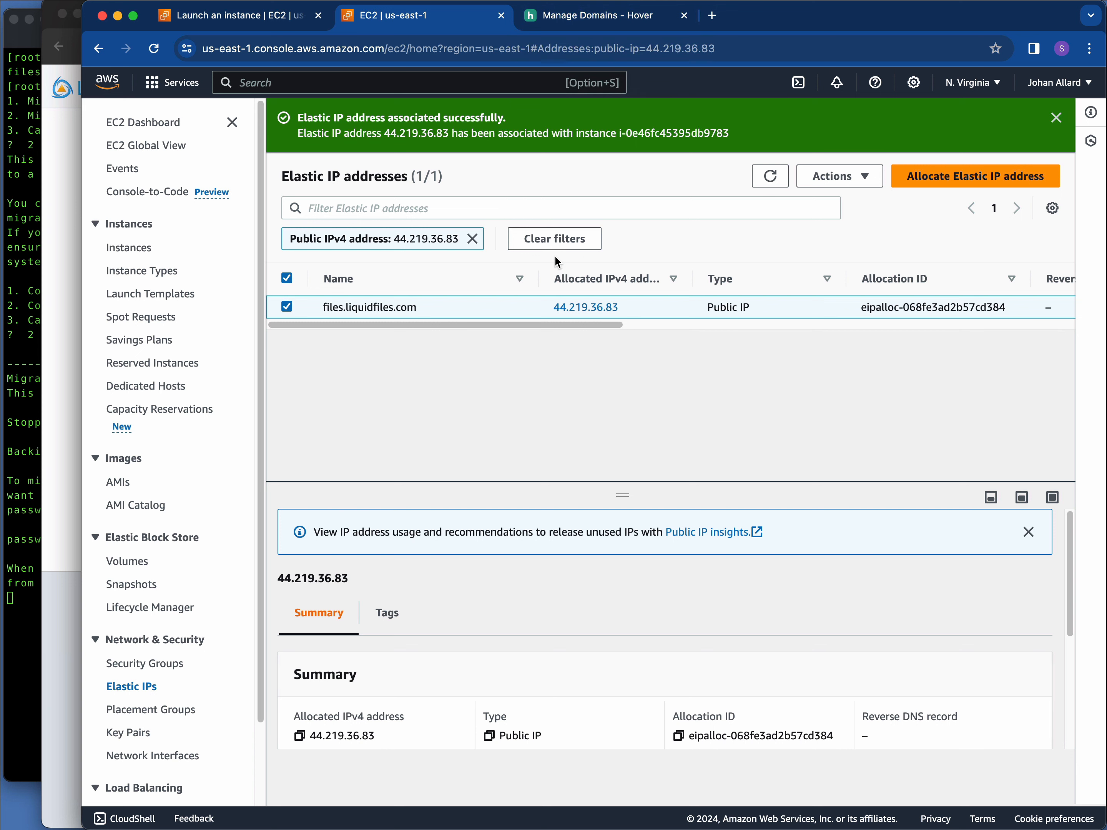
{"action": "scroll", "coordinate": [480, 601], "scroll_direction": "down", "scroll_amount": 3}
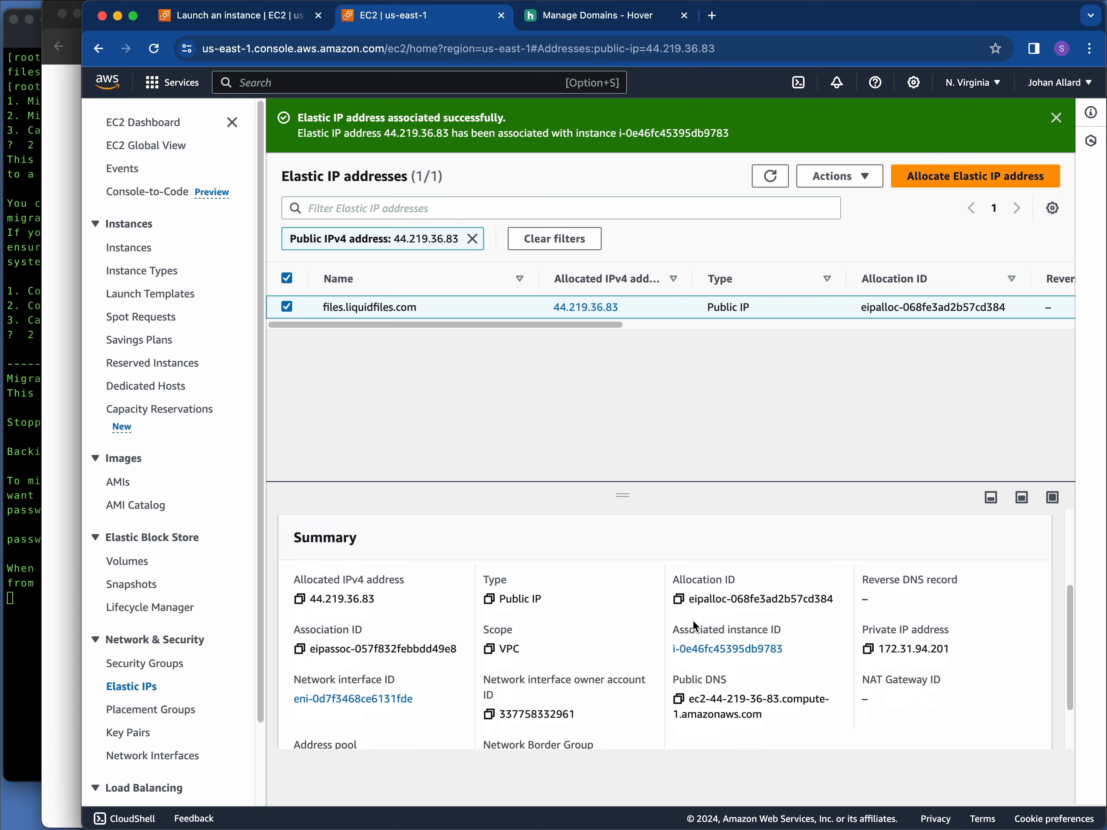
Update the reverse DNS of Elastic IP 44.219.36.83 to files.liquidfiles.com, confirming with update, and check the record's status in the summary
{"action": "scroll", "coordinate": [482, 599], "scroll_direction": "up", "scroll_amount": 3}
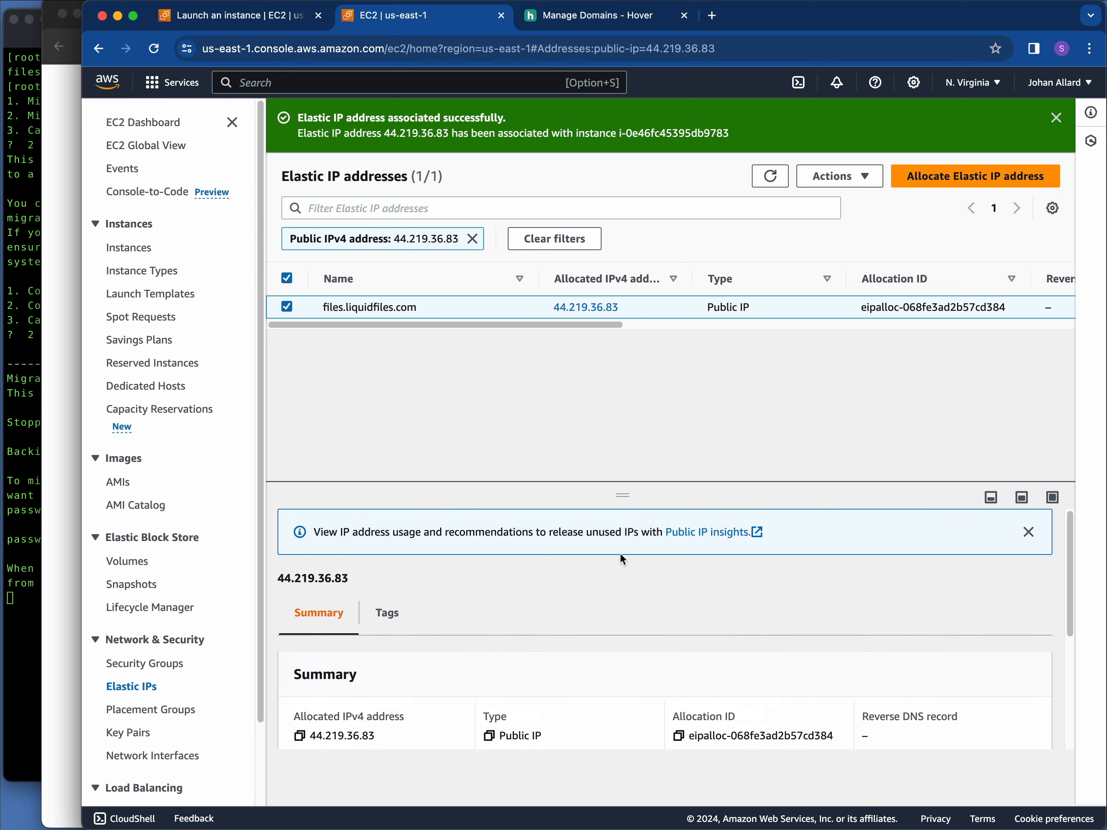
{"action": "left_click", "coordinate": [870, 178]}
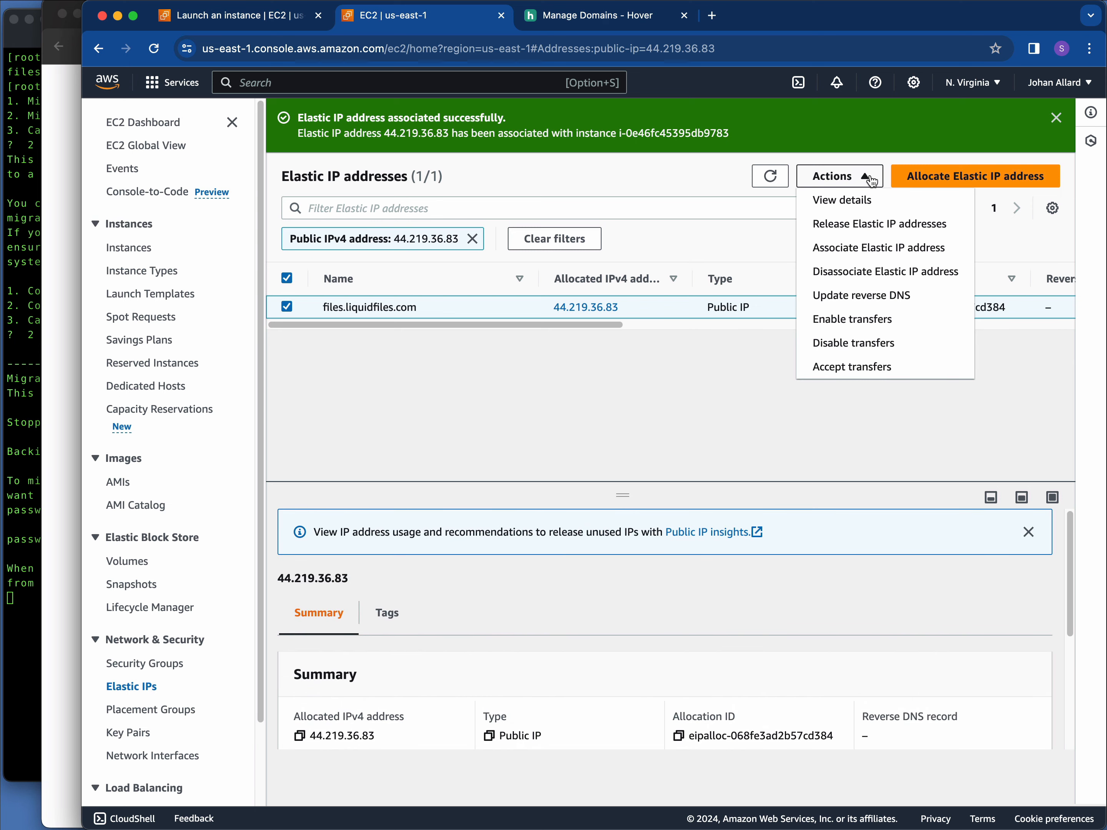
{"action": "left_click", "coordinate": [854, 295]}
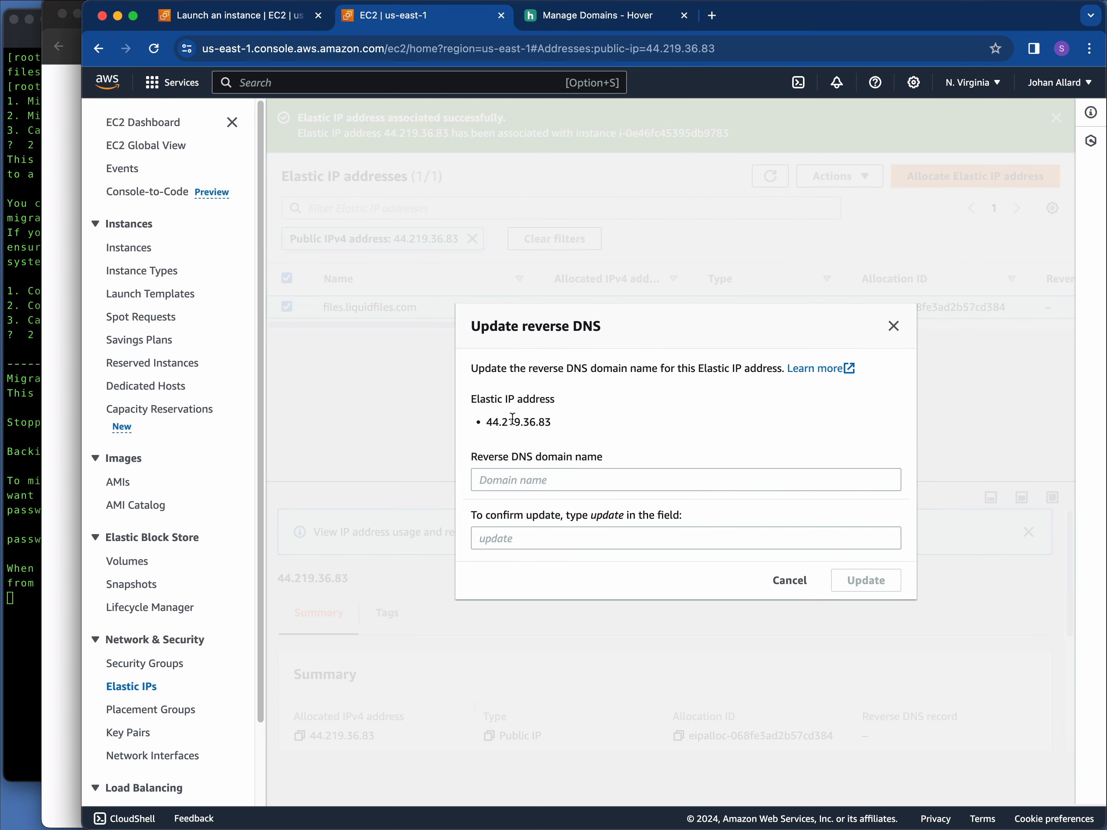
{"action": "left_click", "coordinate": [520, 483]}
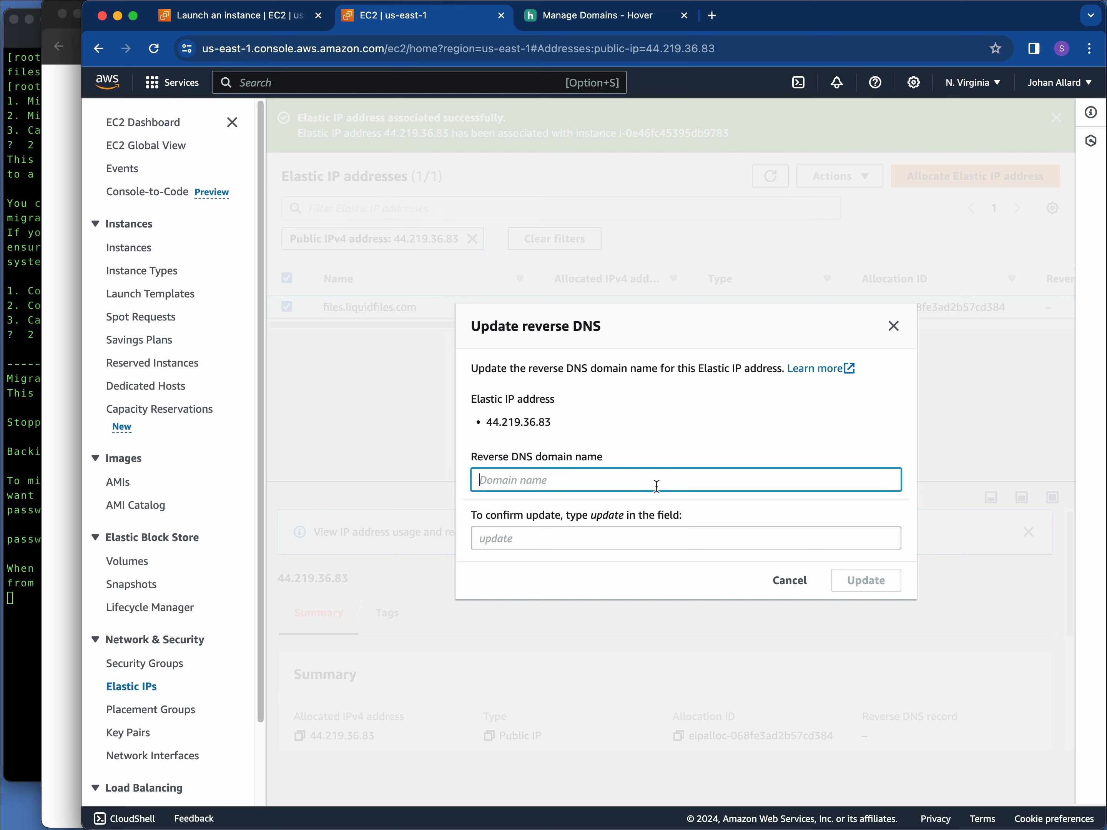
{"action": "type", "text": "files.liquidfiles.com"}
{"action": "left_click", "coordinate": [662, 547]}
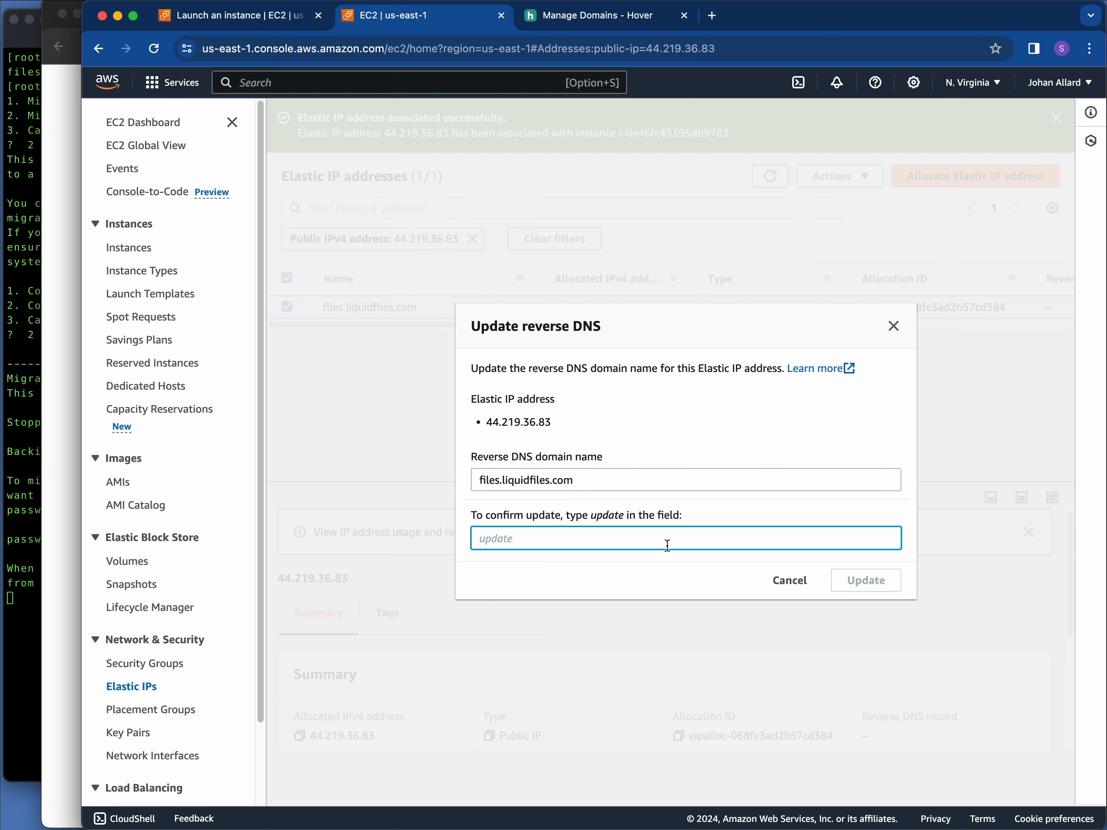
{"action": "type", "text": "update"}
{"action": "left_click", "coordinate": [881, 582]}
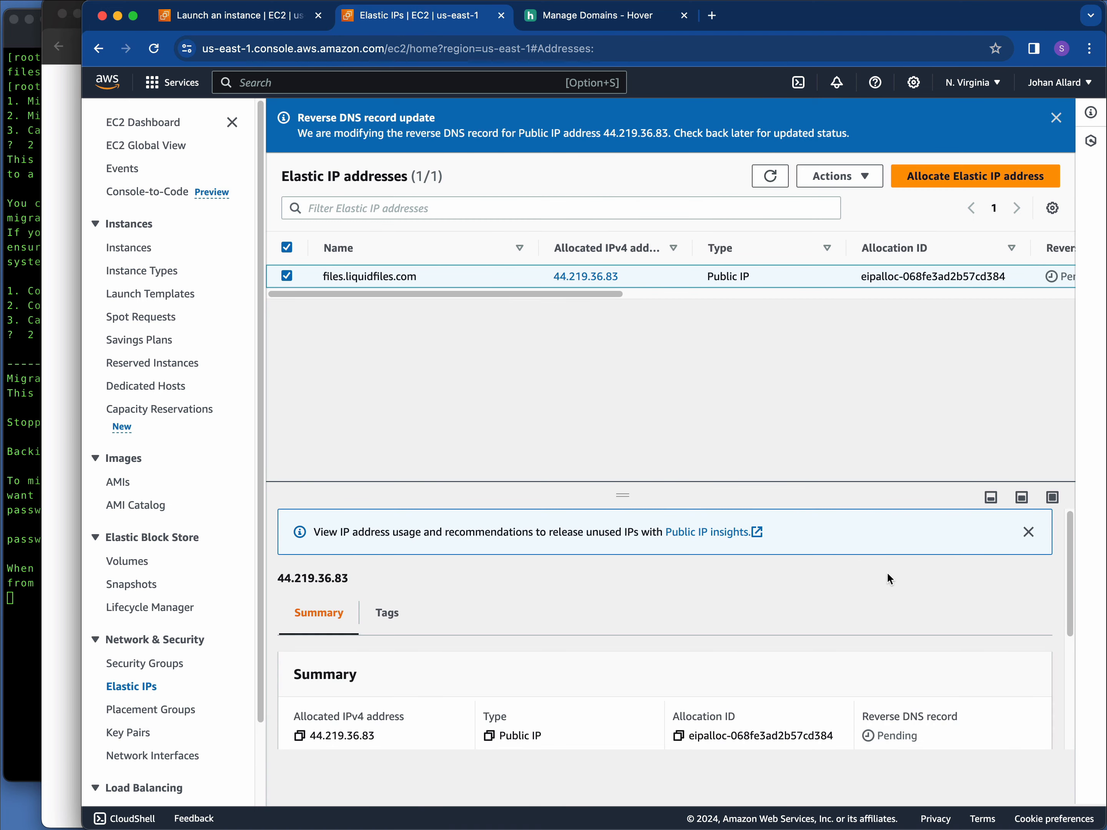
{"action": "scroll", "coordinate": [852, 562], "scroll_direction": "down", "scroll_amount": 3}
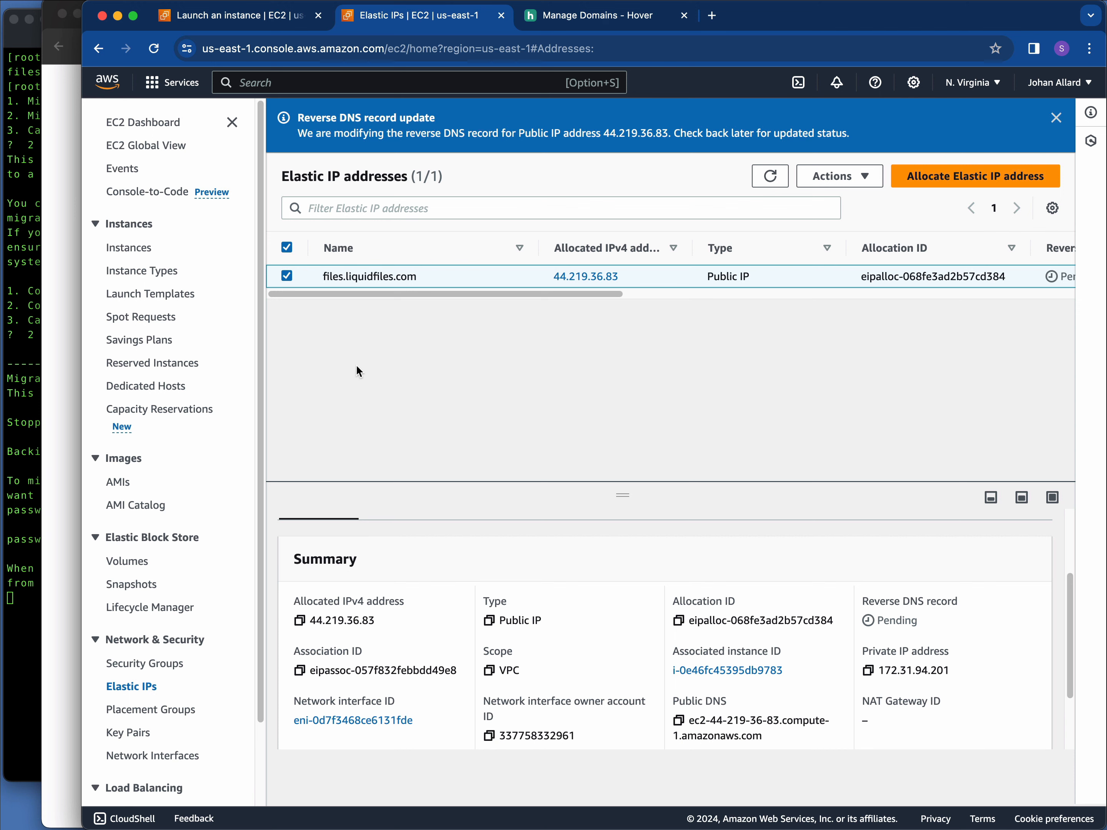
Switch to the other browser window and open files.liquidfiles.com in a new tab
{"action": "left_click", "coordinate": [49, 377]}
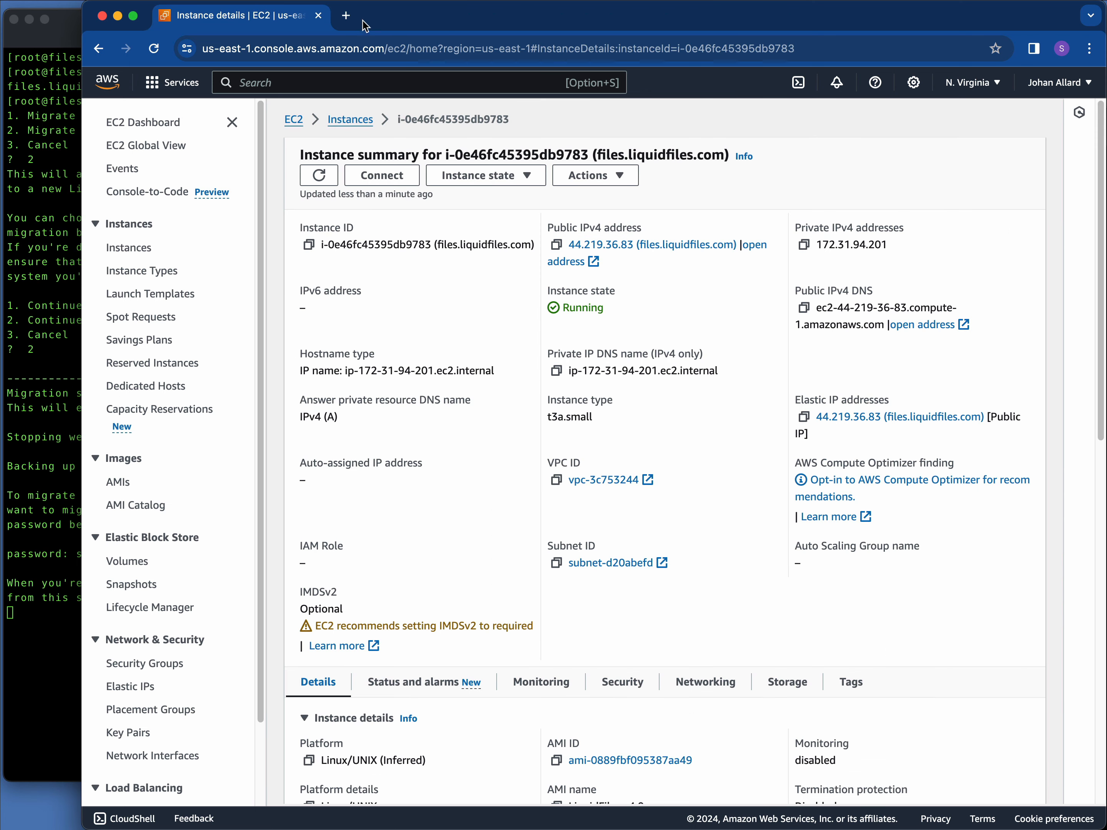
{"action": "left_click", "coordinate": [346, 15]}
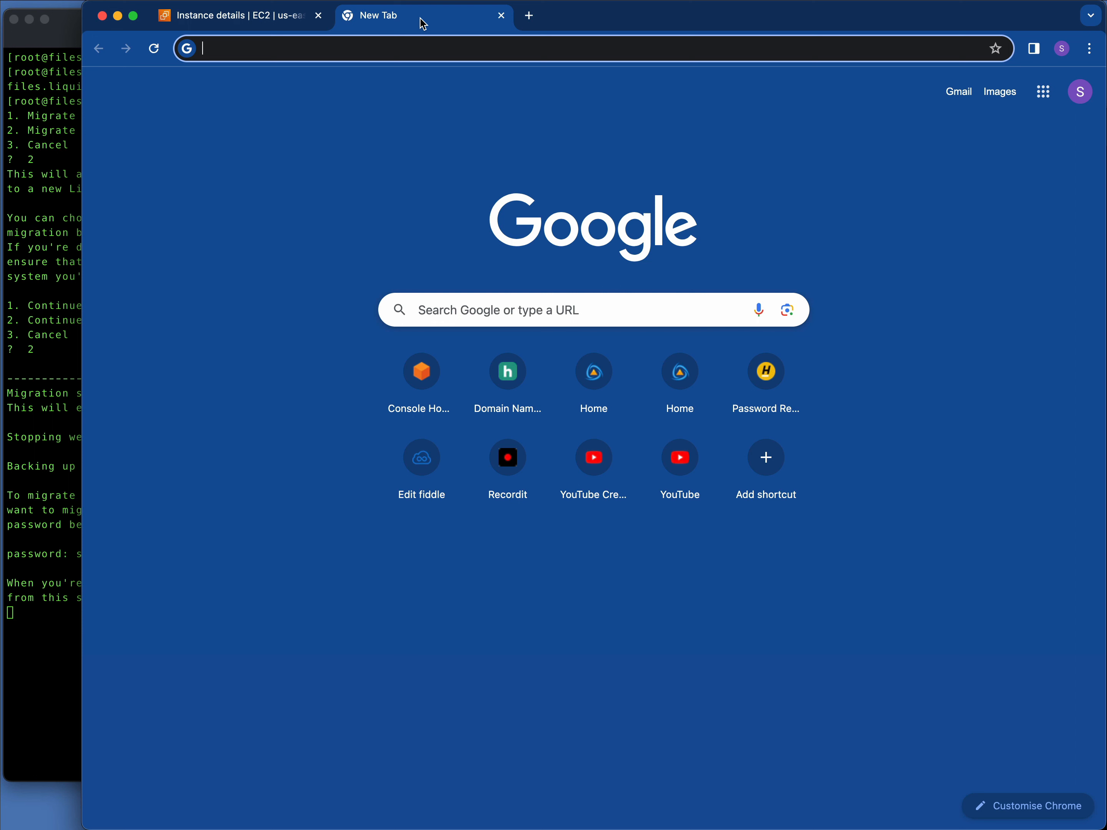
{"action": "type", "text": "files"}
{"action": "key", "text": "Return"}
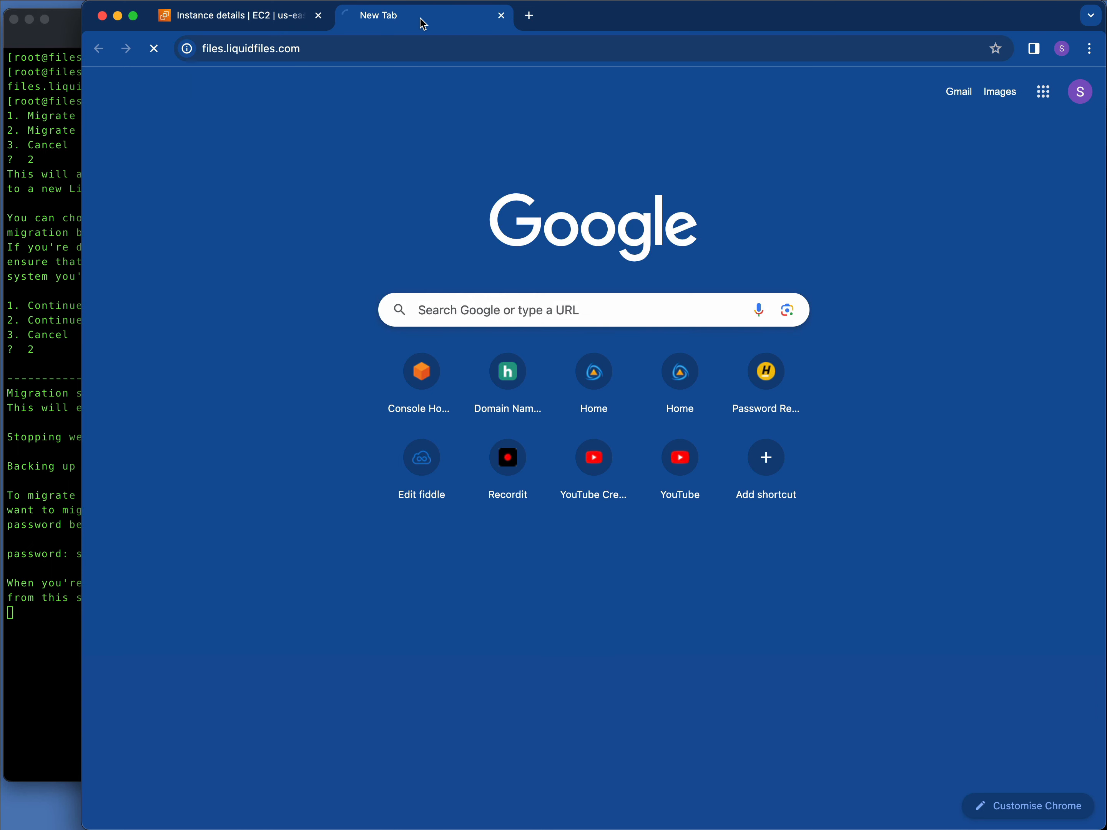